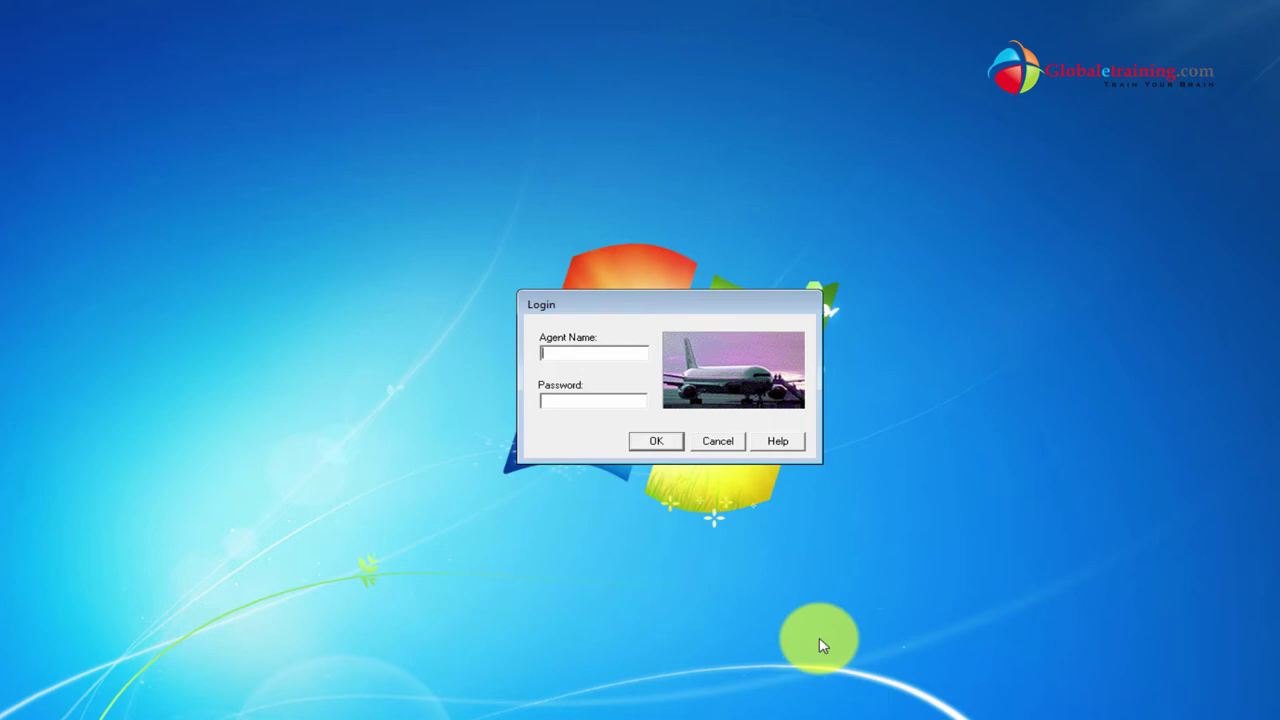
Browse the Start menu to HP Software > HP Unified Functional Testing > Sample Applications.
click(20, 712)
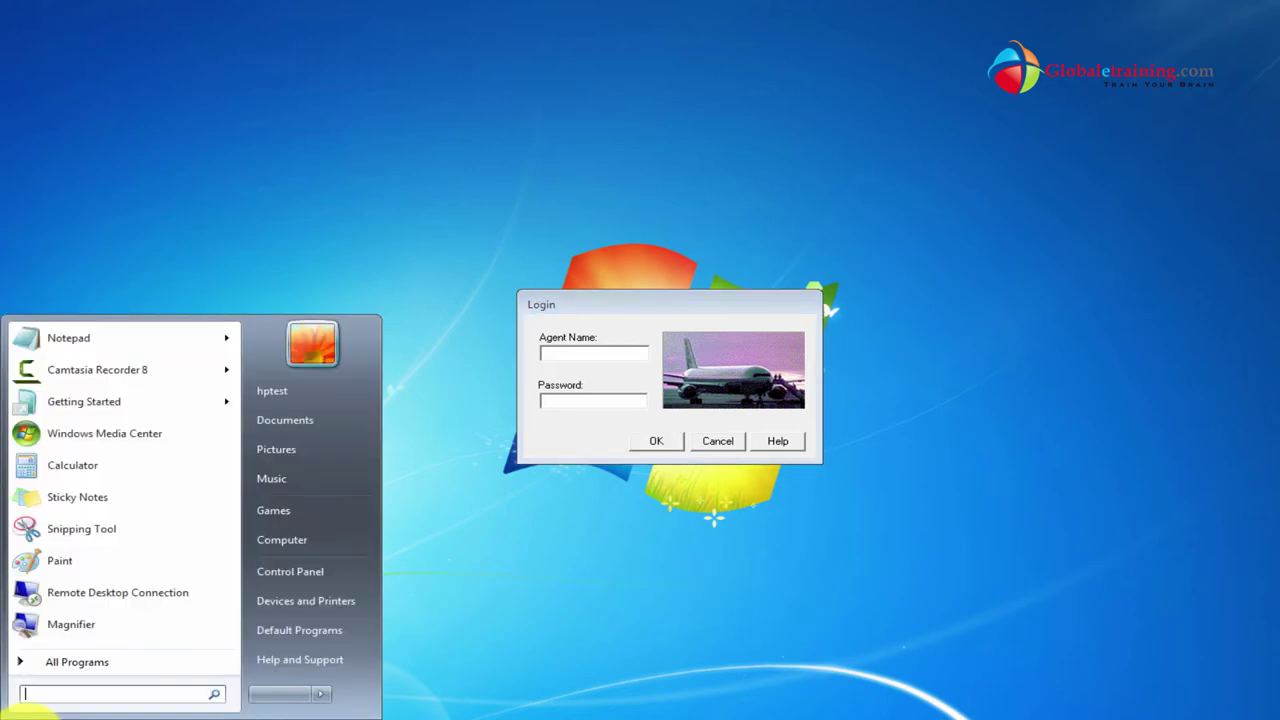
click(95, 665)
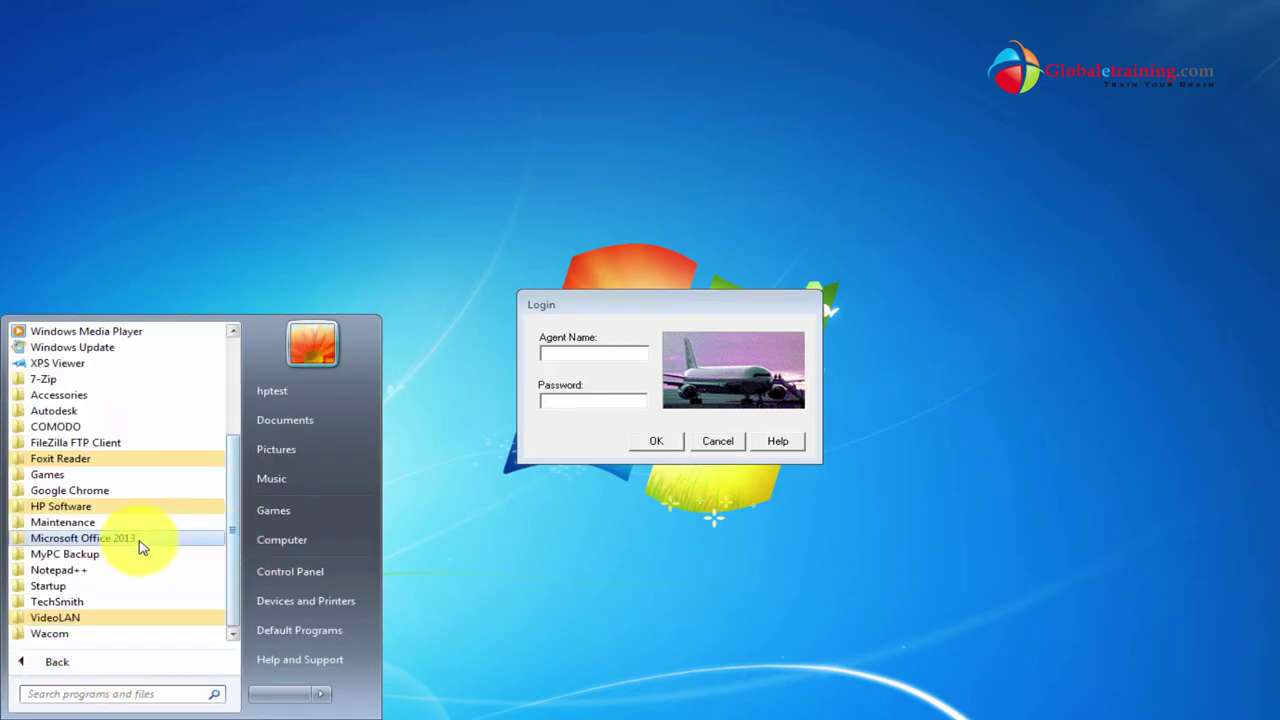
click(66, 510)
click(128, 523)
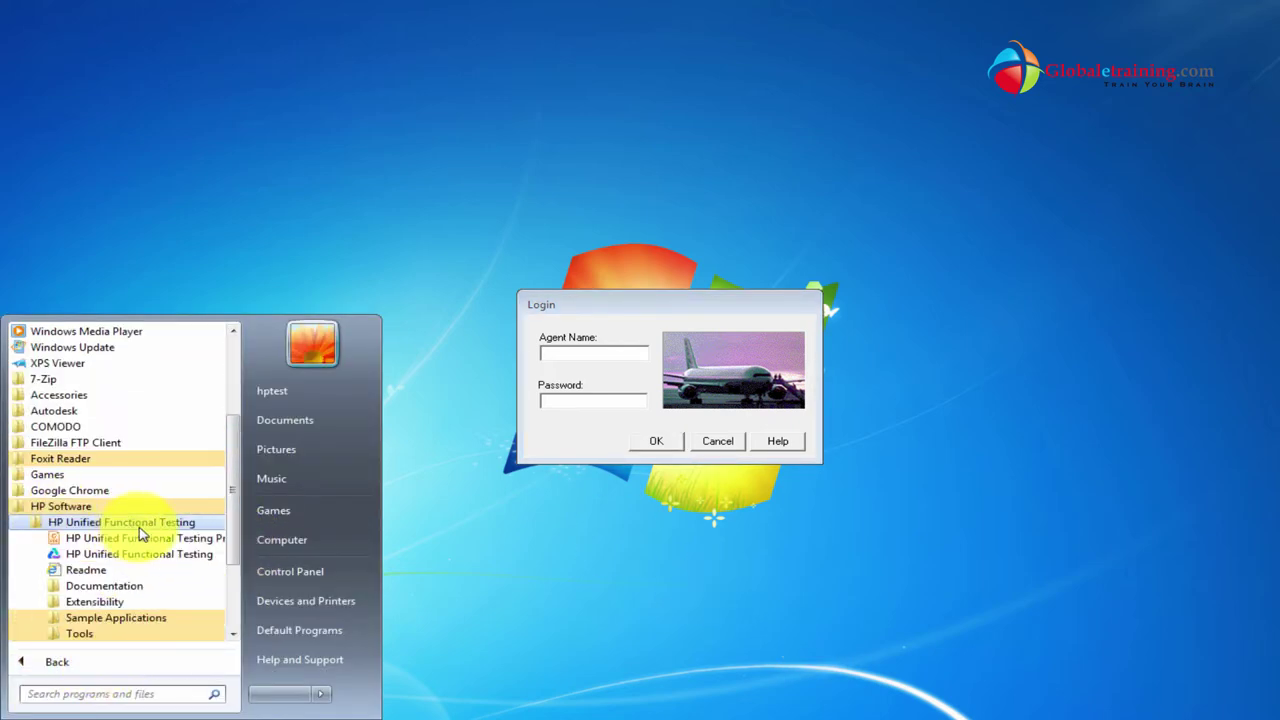
drag(237, 534, 237, 560)
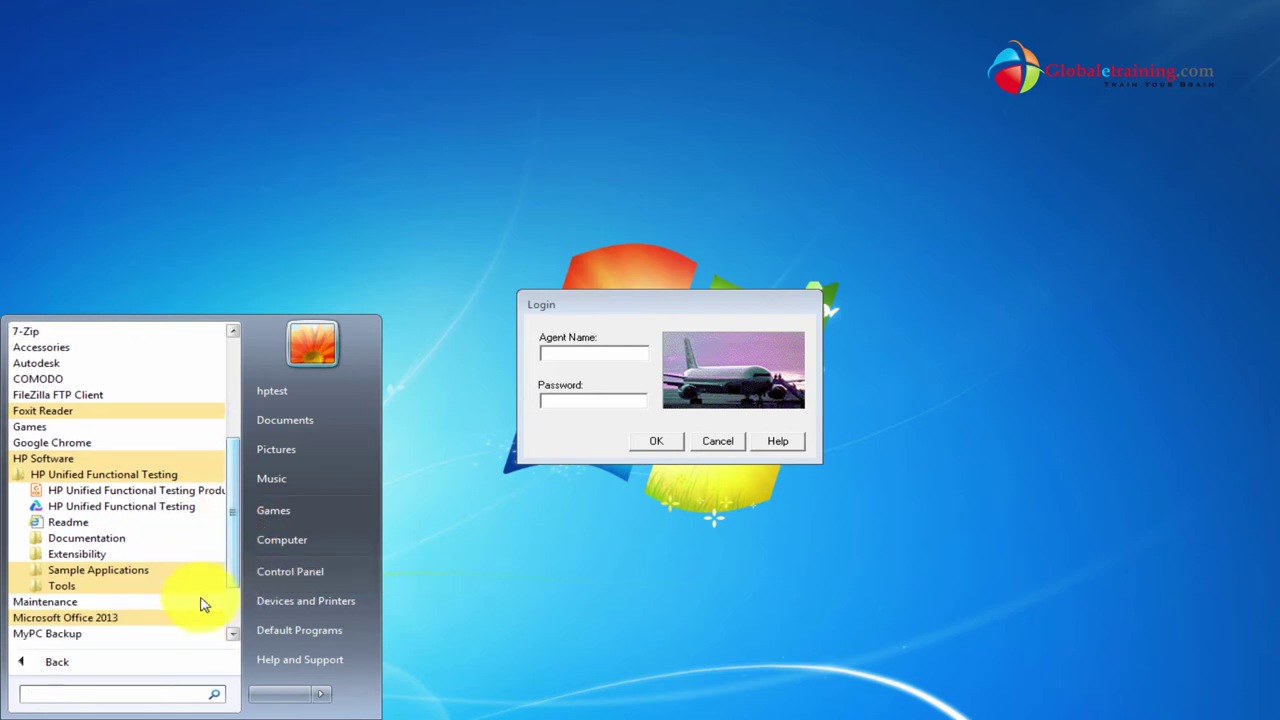
click(112, 572)
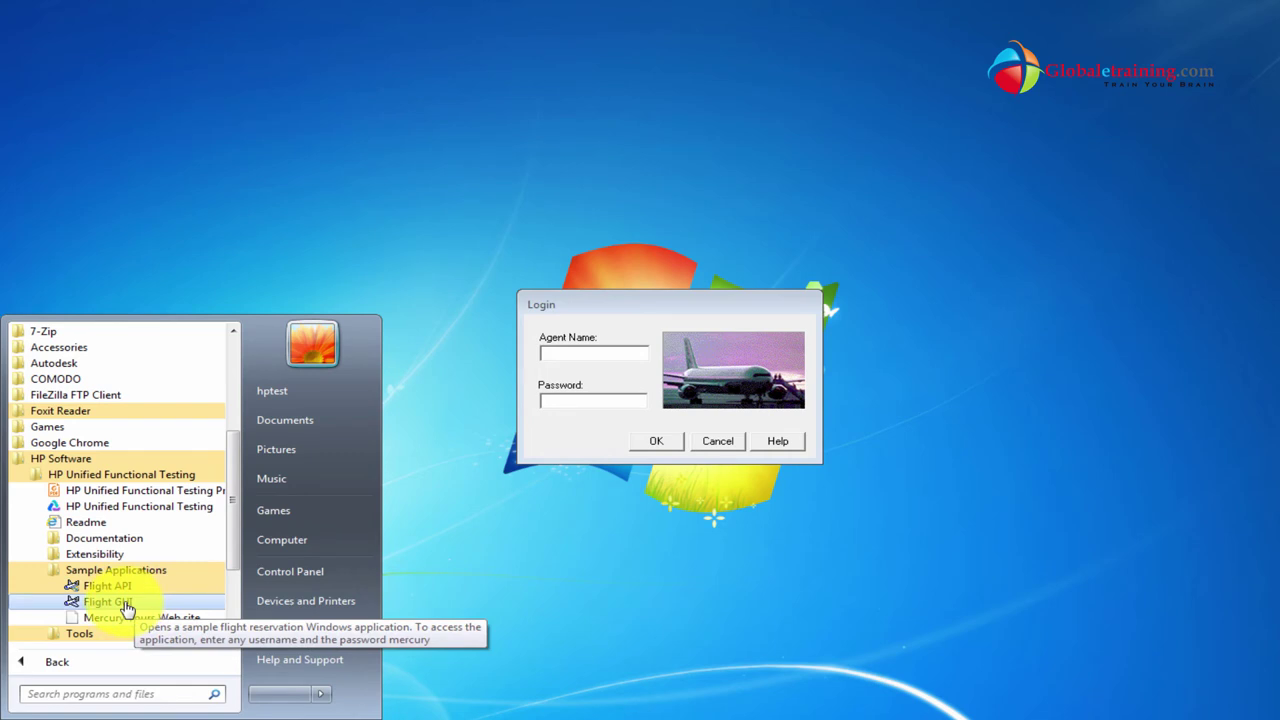
Run Flight GUI as administrator and log in with the agent name and password.
right_click(121, 602)
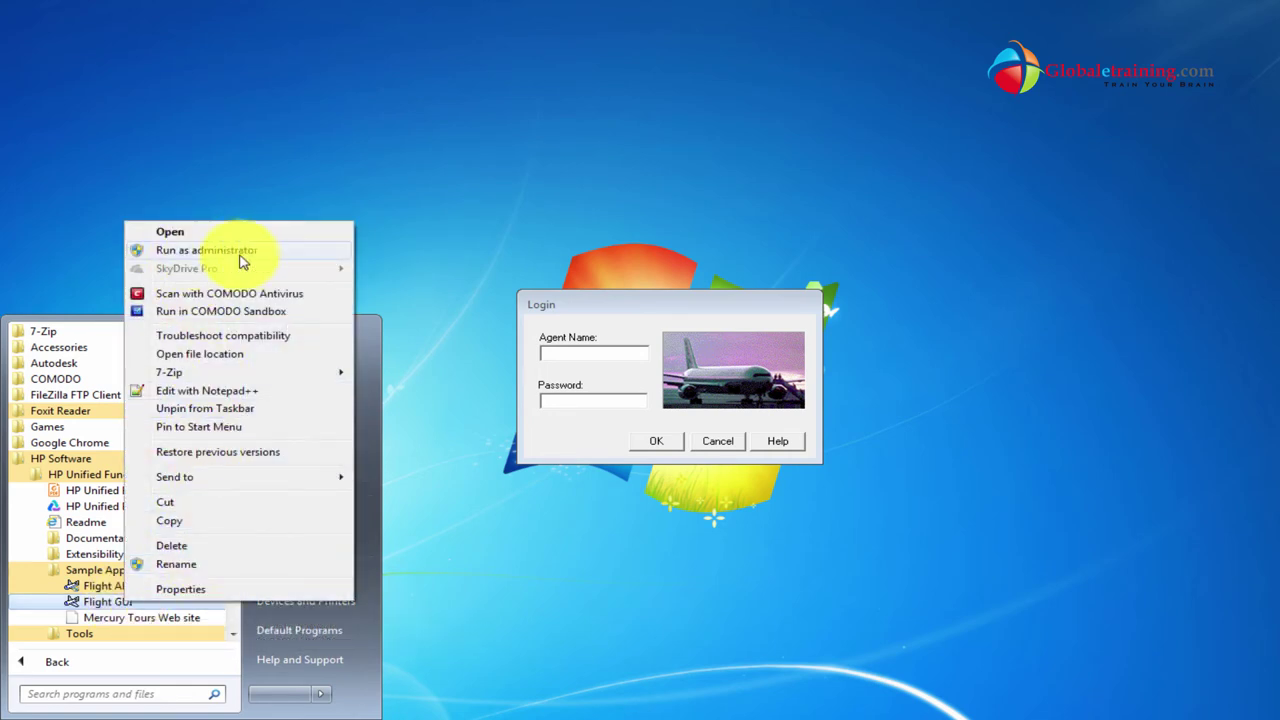
click(555, 302)
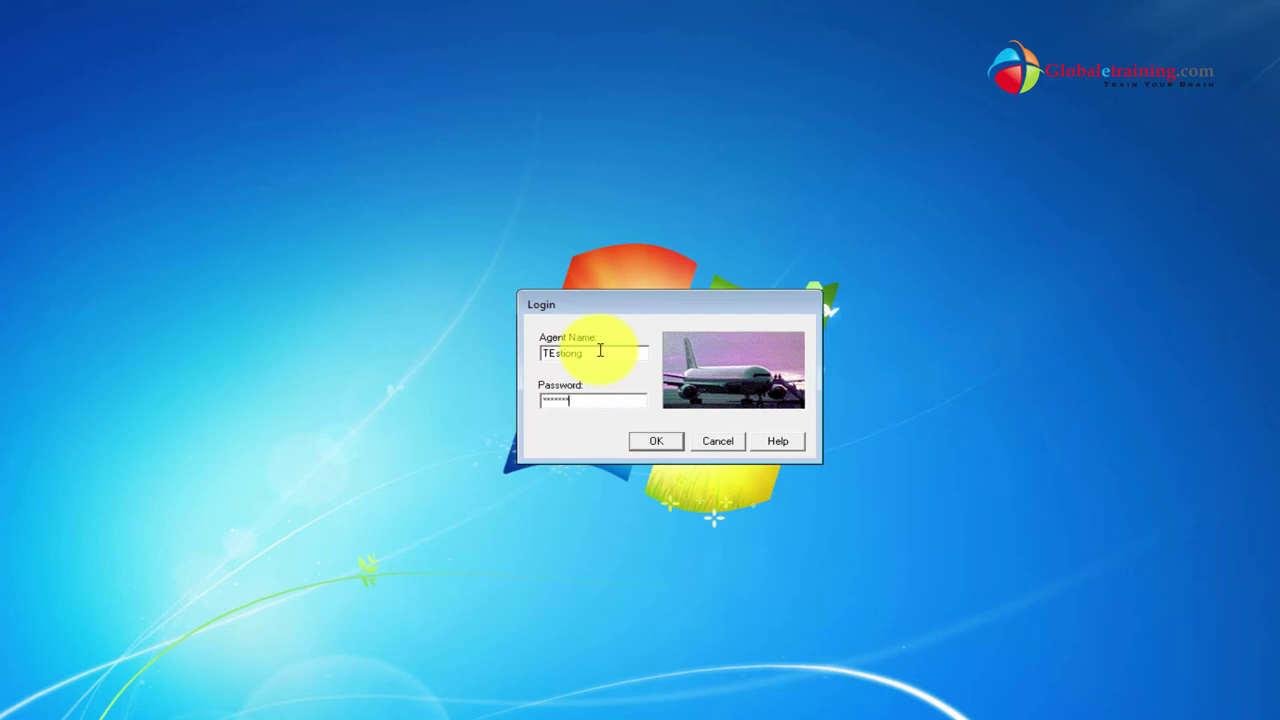
click(658, 443)
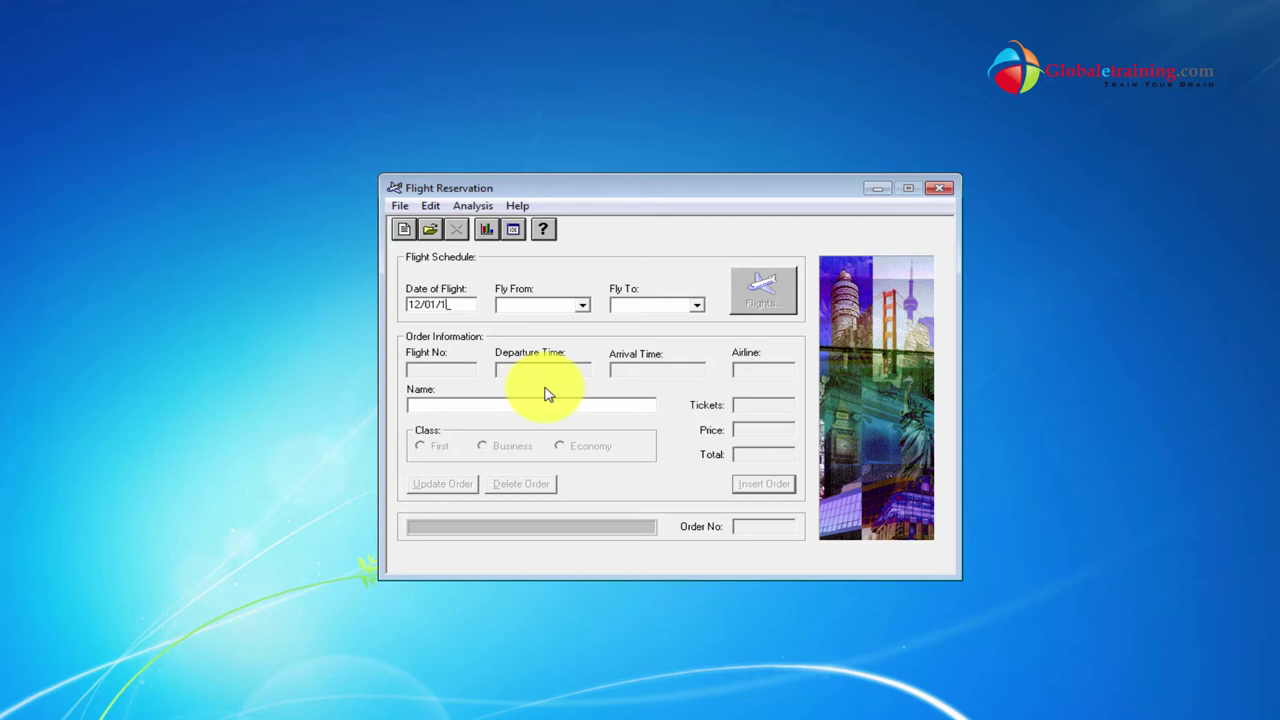
Choose London to Frankfurt and select flight 12596 for the order.
click(563, 306)
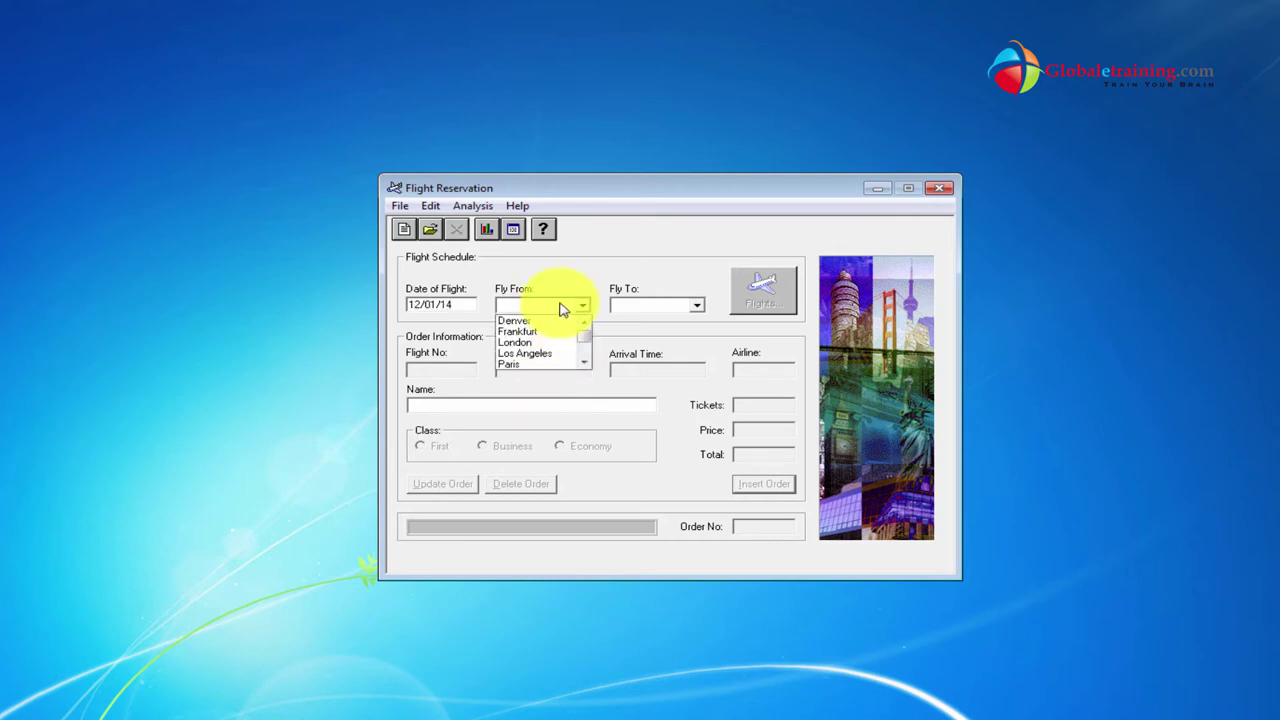
click(543, 344)
click(678, 308)
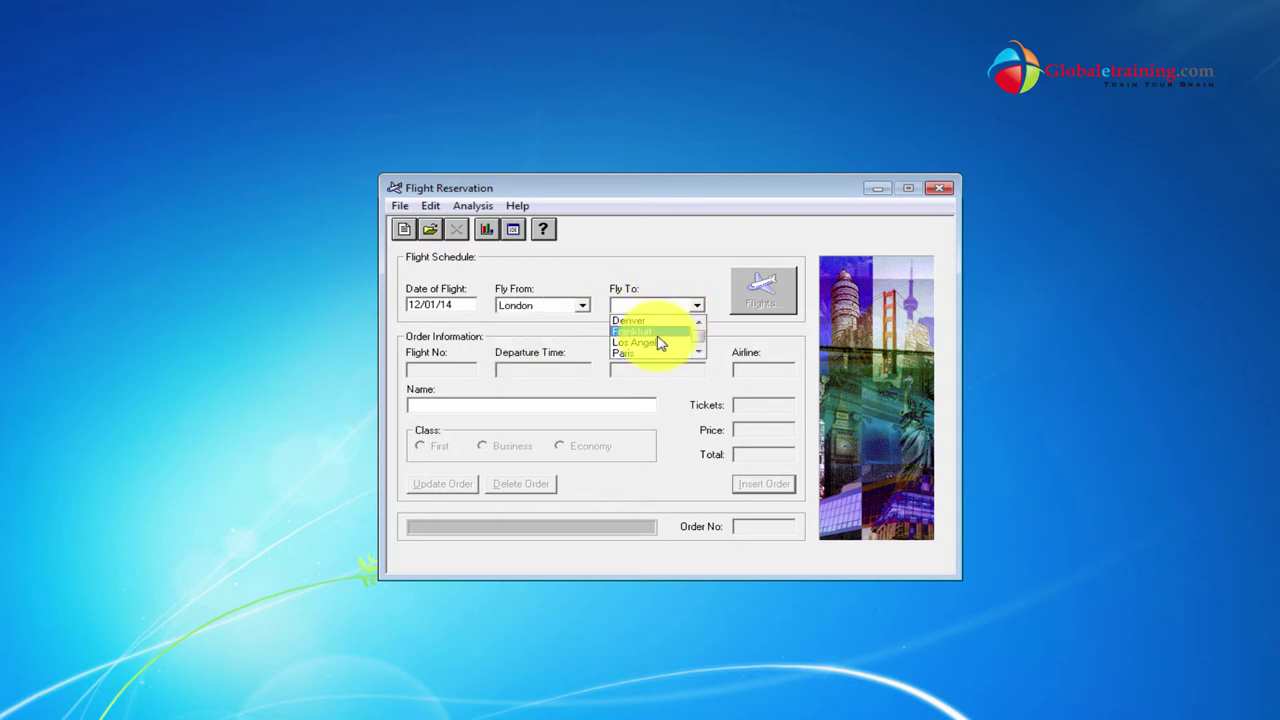
click(656, 336)
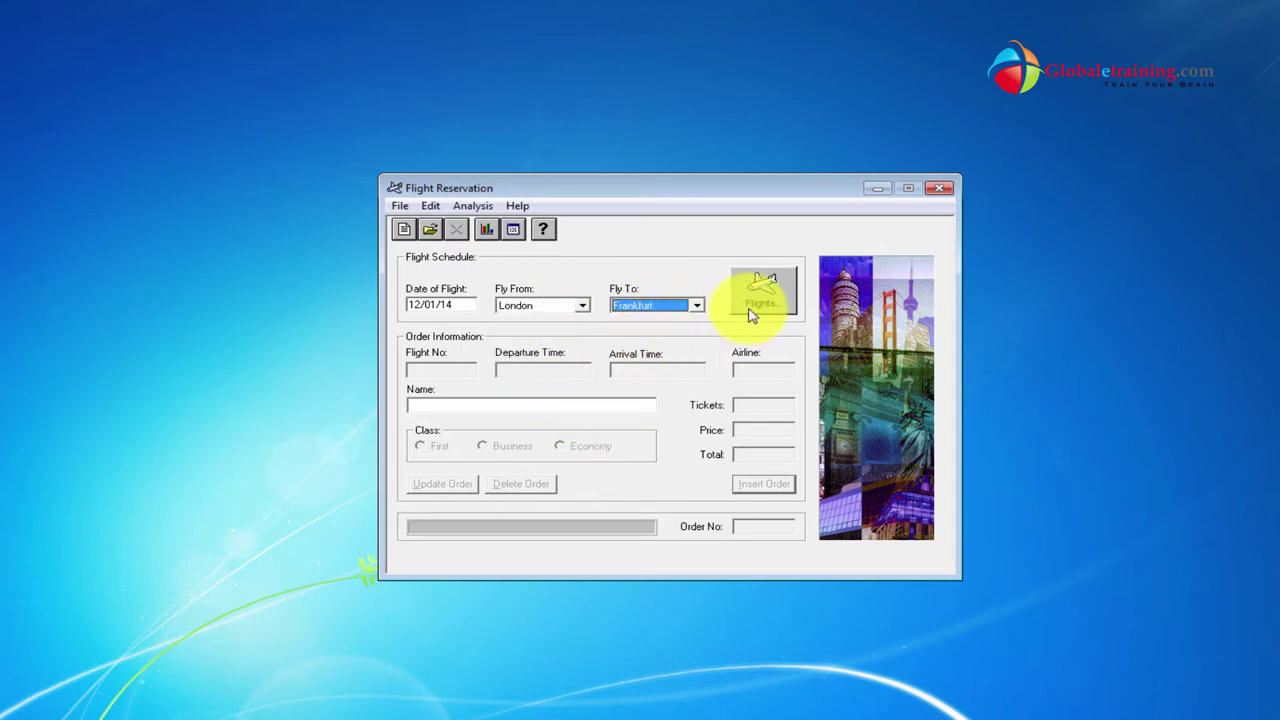
click(755, 290)
click(674, 366)
click(640, 488)
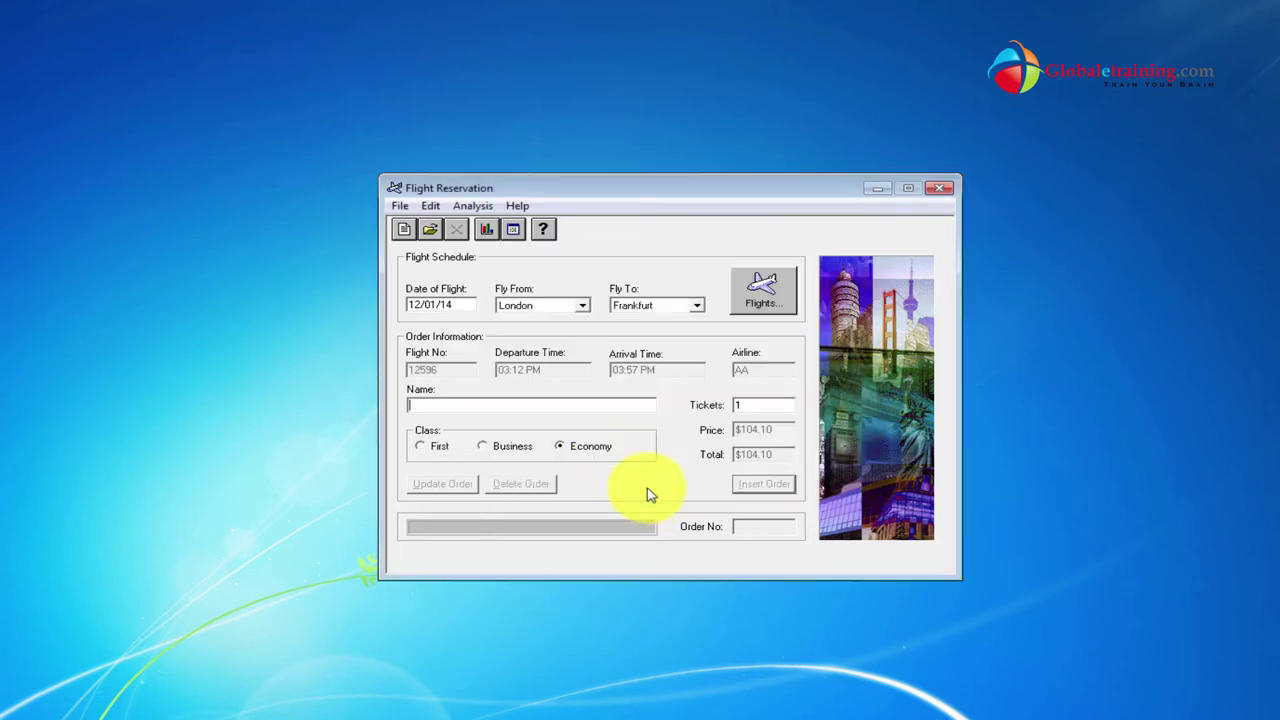
Enter customer name QA, insert the order, and dismiss the invalid attribute error.
text(QA)
click(766, 486)
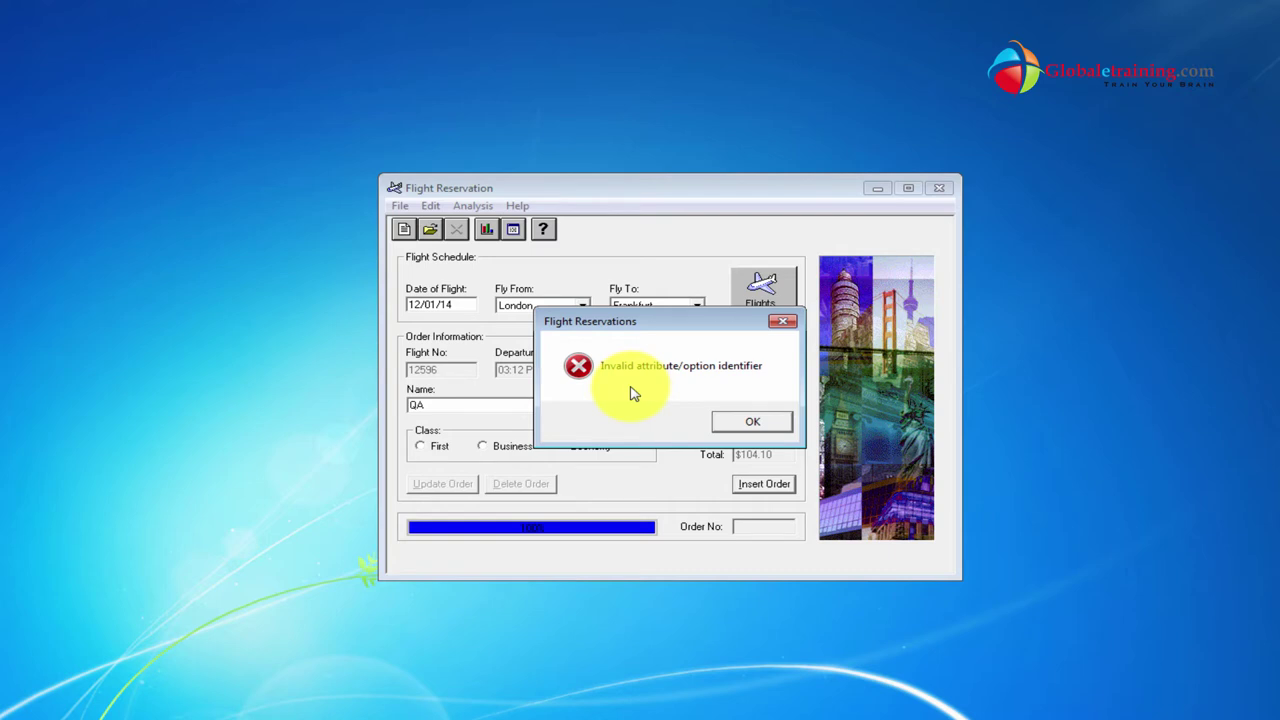
click(766, 423)
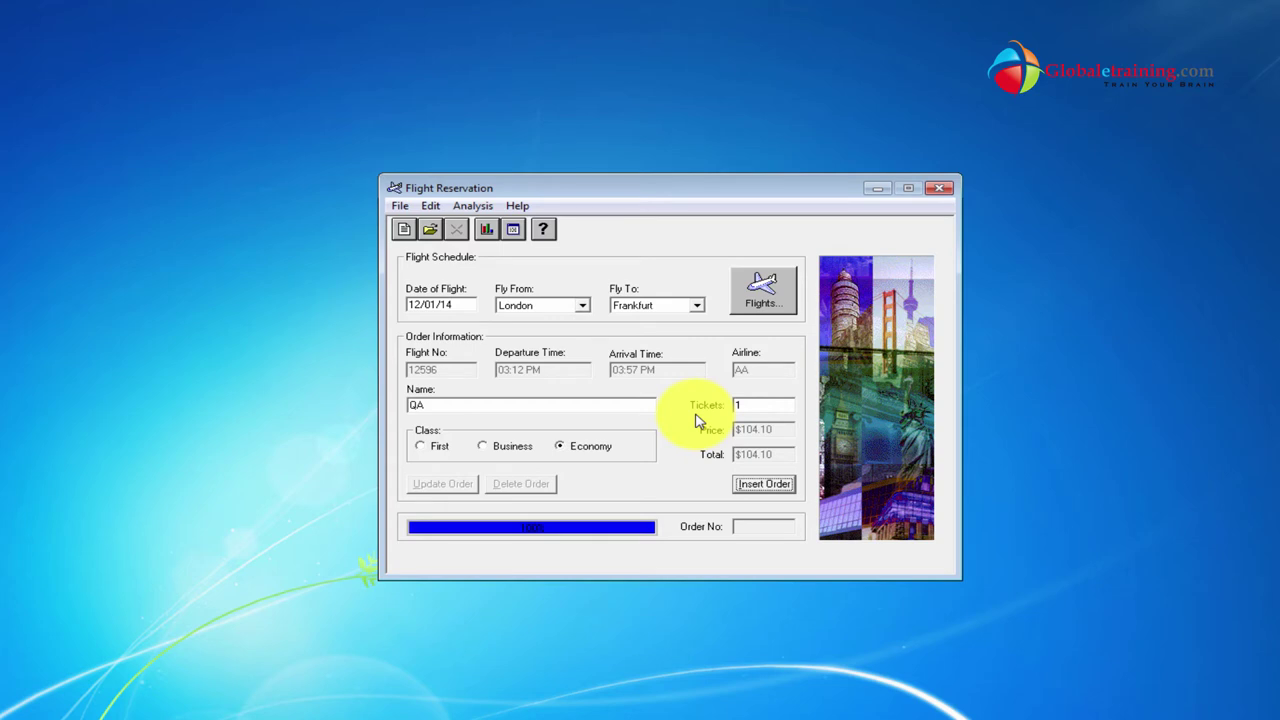
click(429, 229)
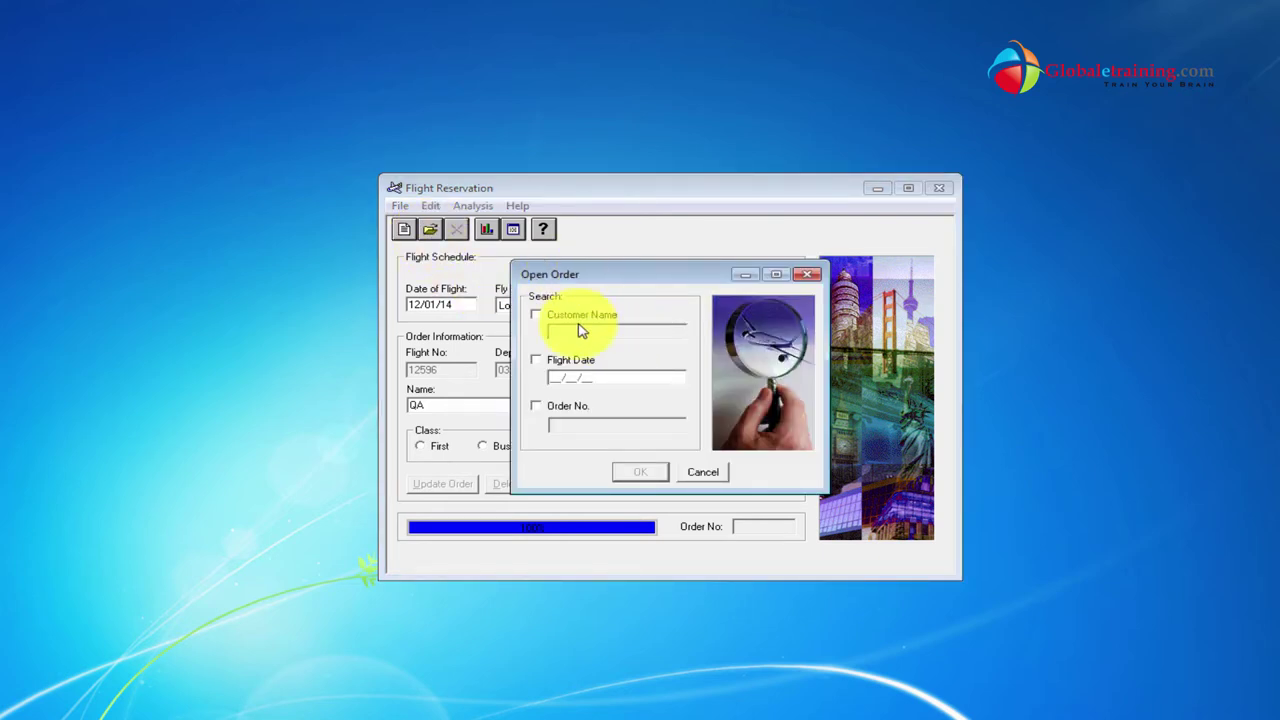
Search orders by customer name QA and load the found order.
click(582, 316)
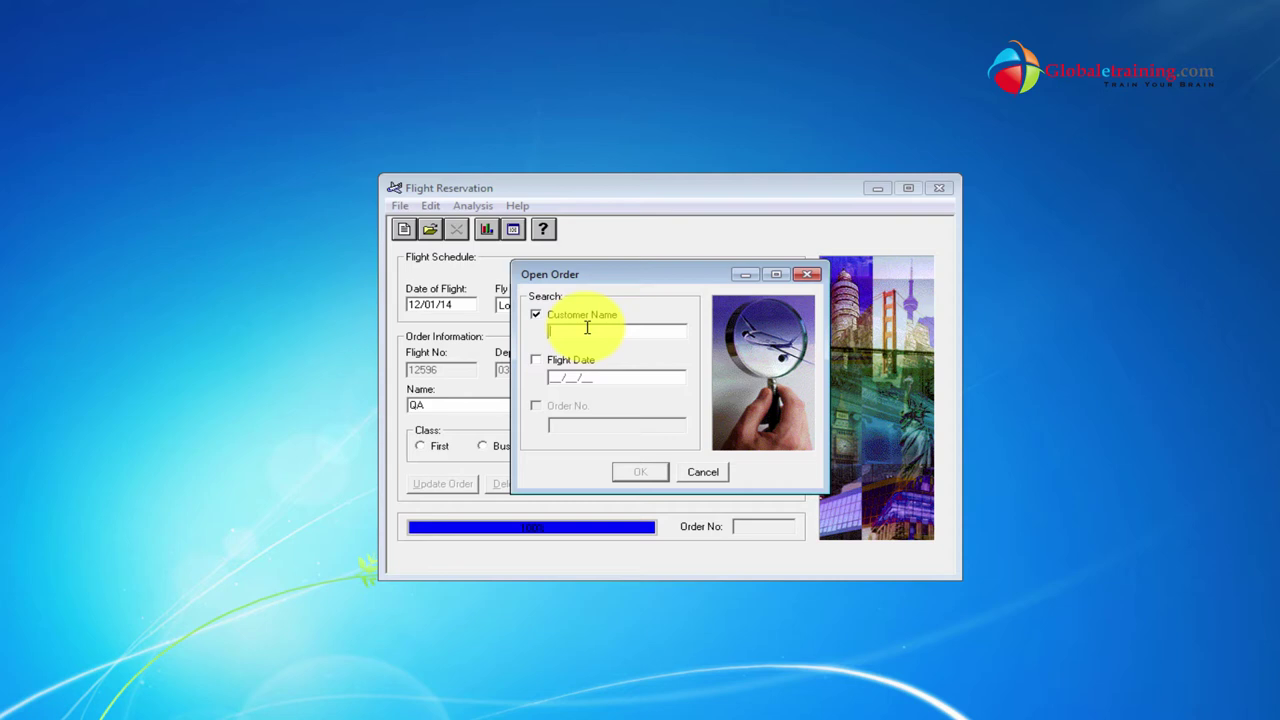
text(QA)
click(640, 472)
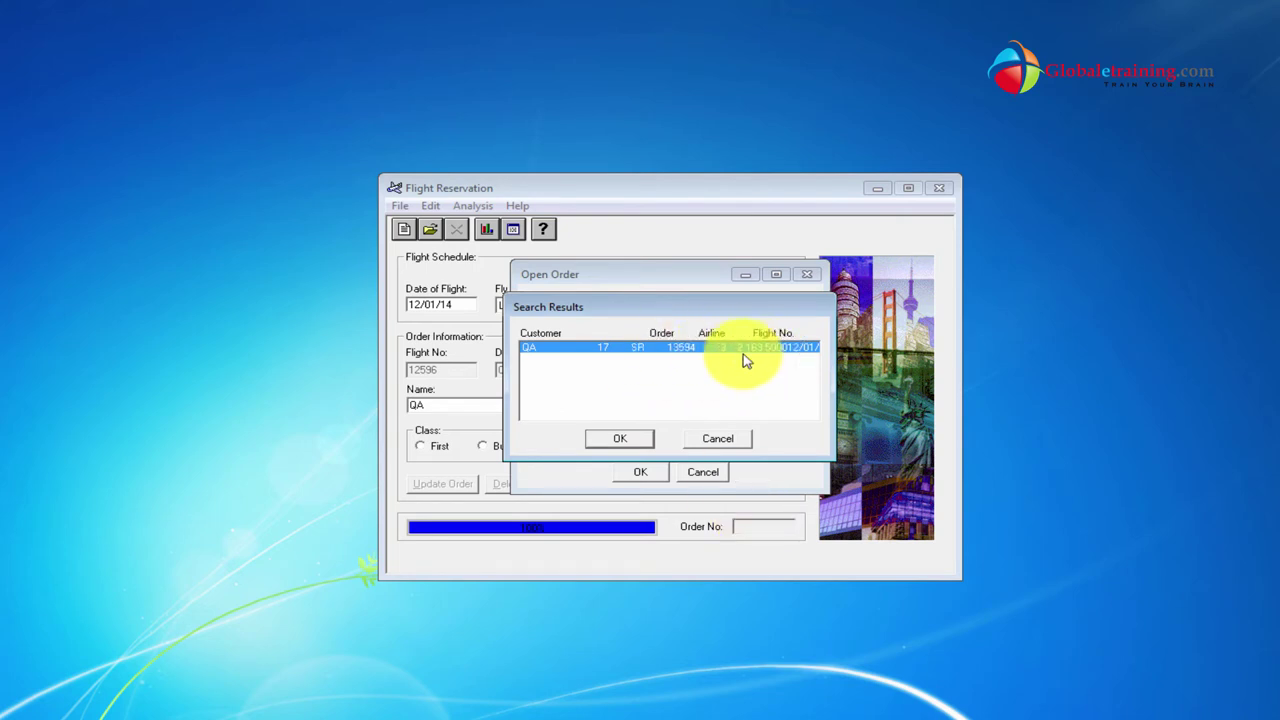
click(616, 440)
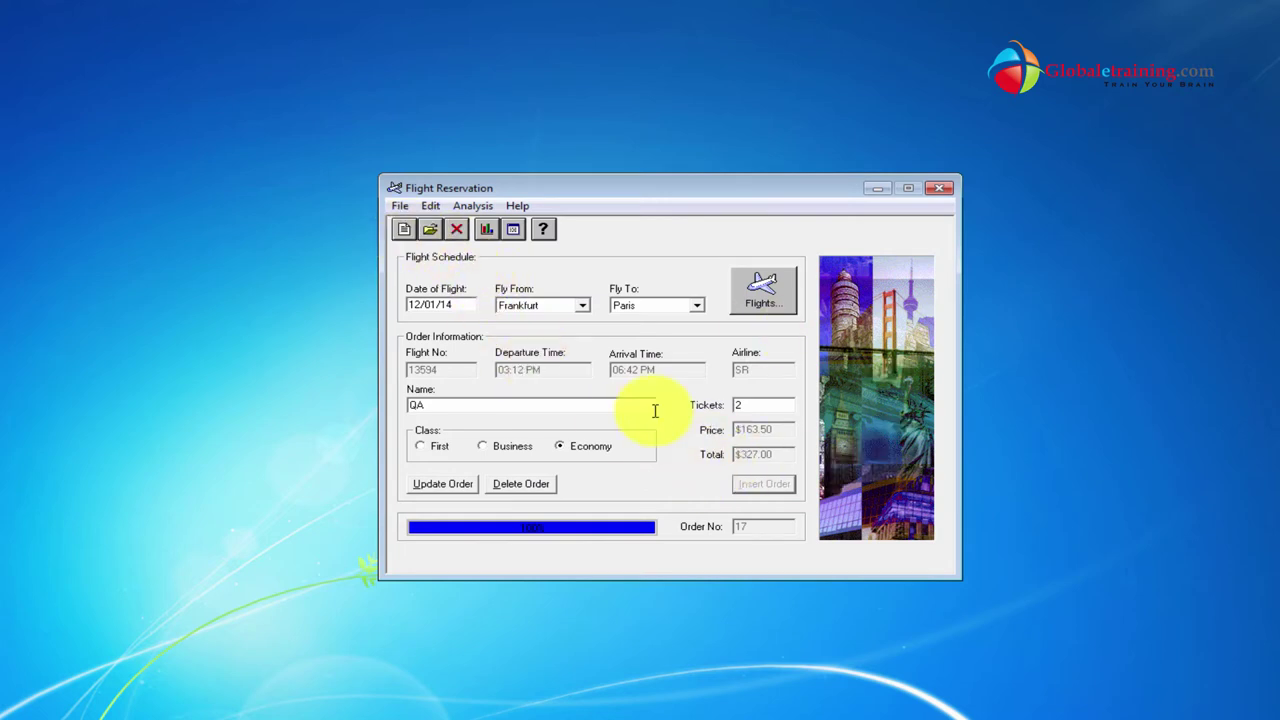
Delete order 17, confirm, and dismiss the invalid attribute error.
click(543, 488)
click(676, 422)
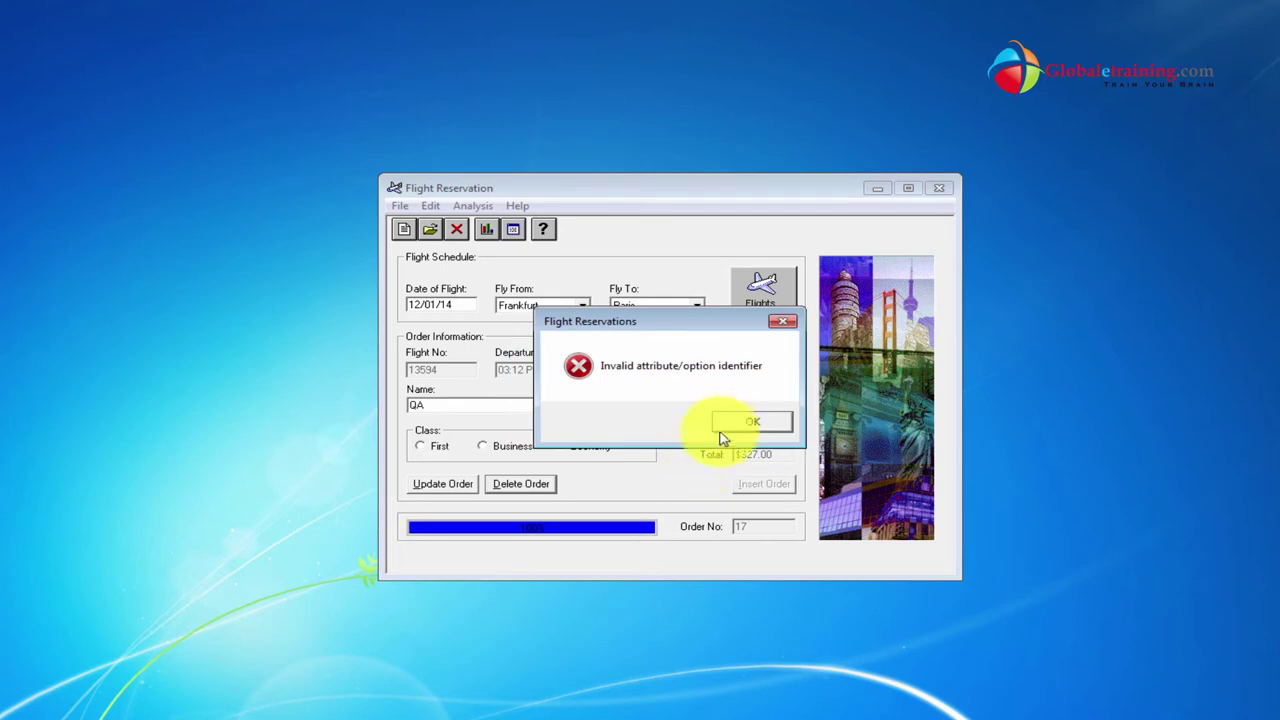
click(752, 422)
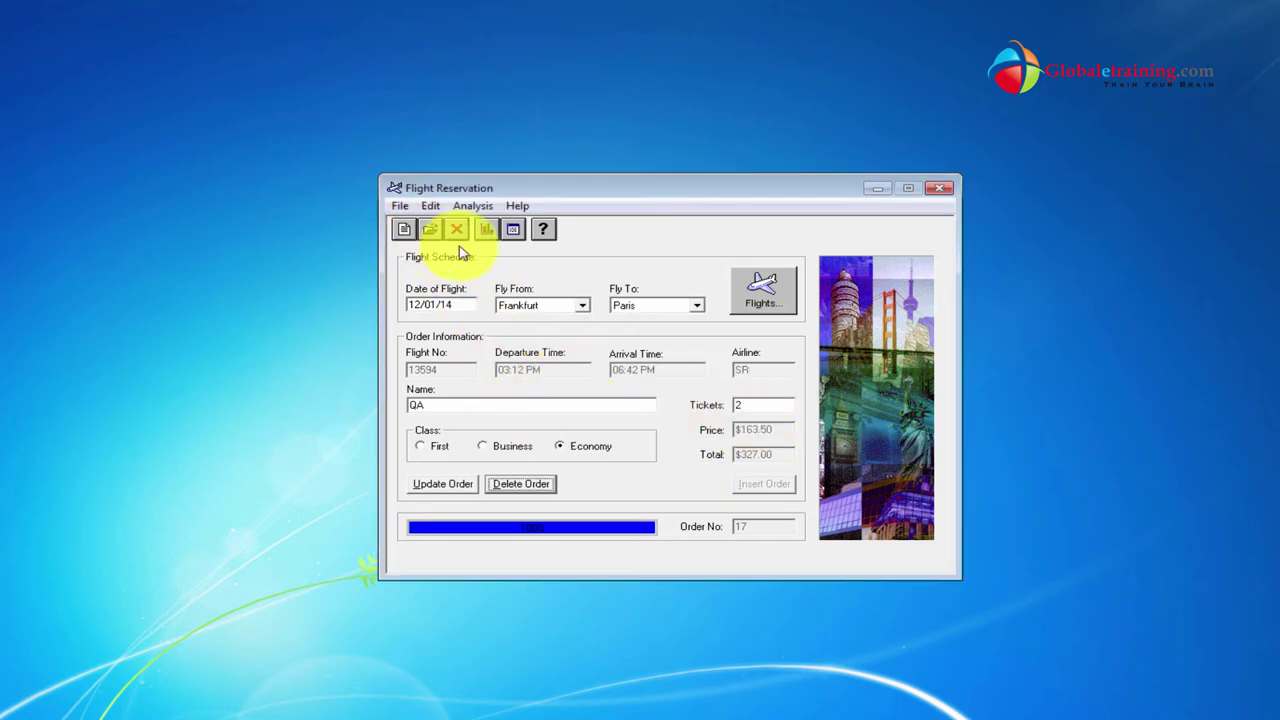
Search again by customer name QA and reload the order.
click(430, 230)
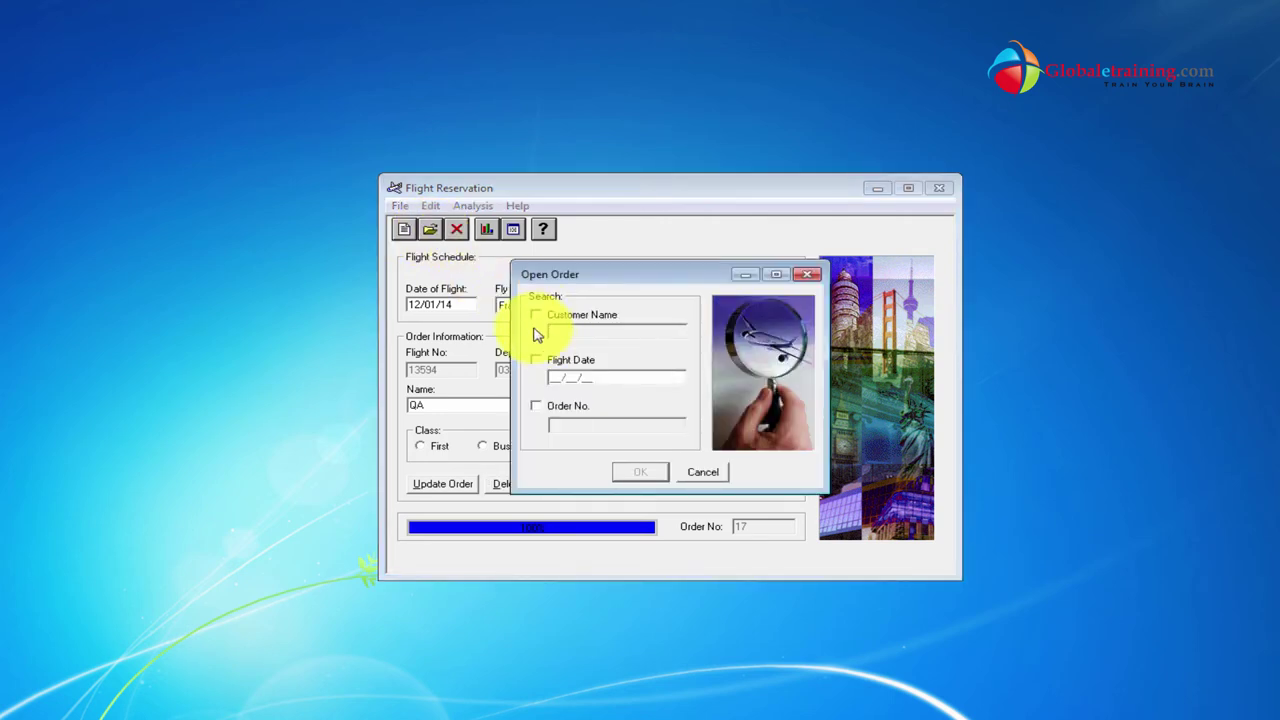
click(536, 314)
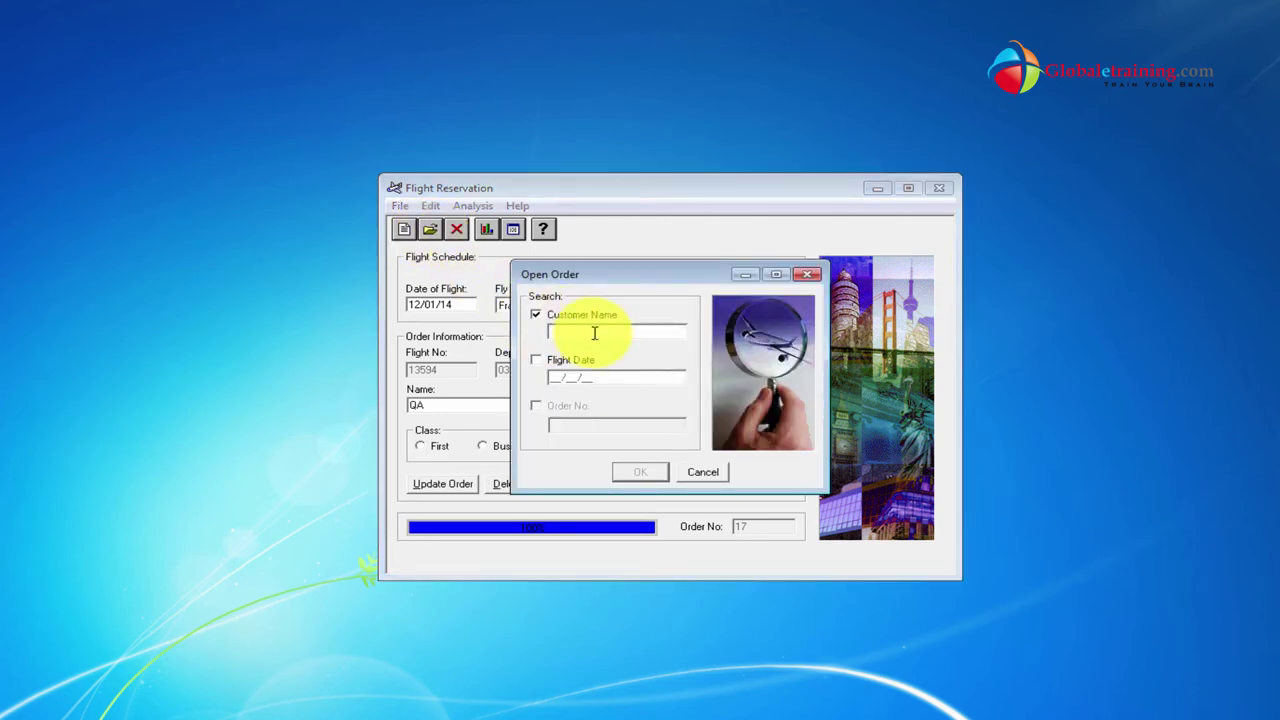
text(QA)
click(640, 472)
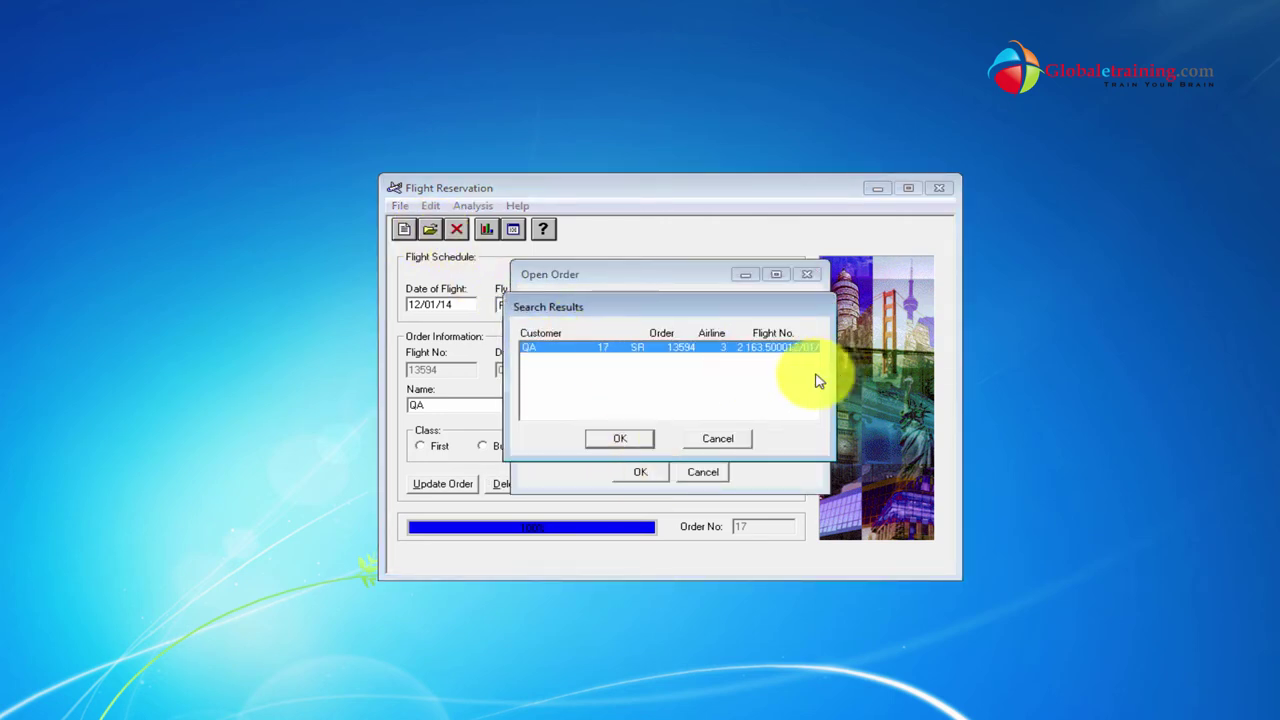
click(622, 441)
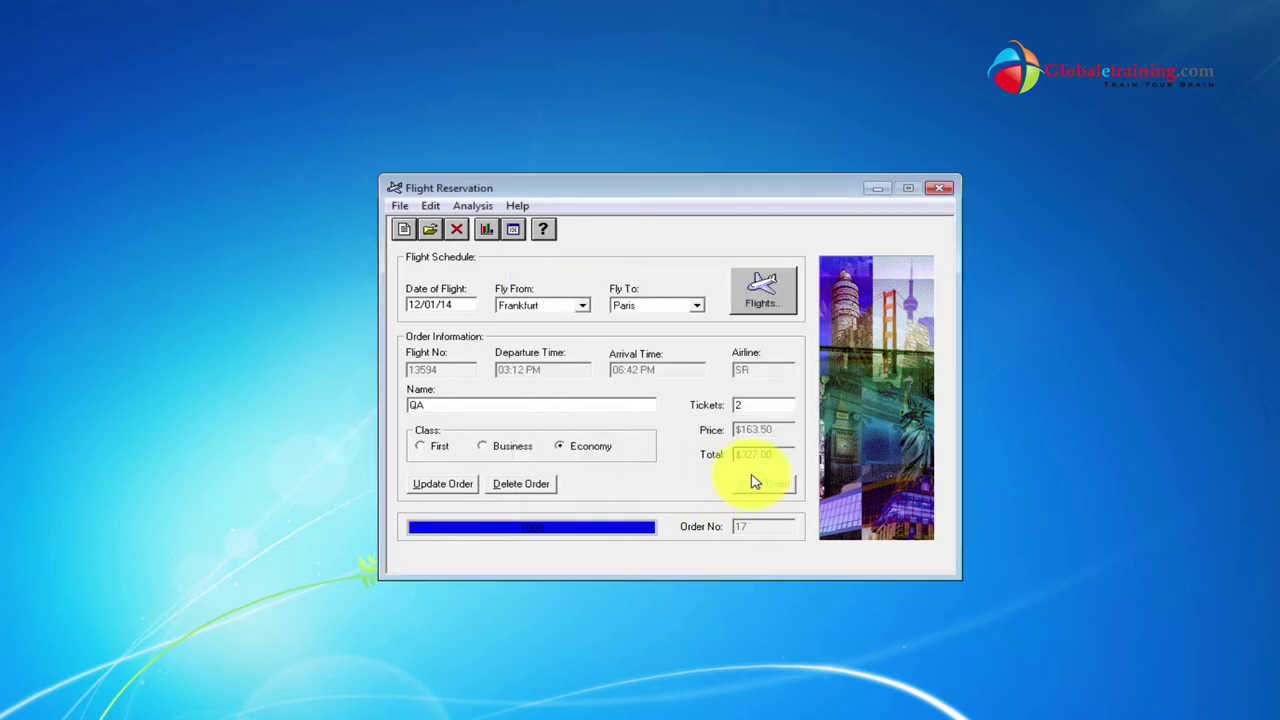
Change the destination to San Francisco and select flight 20176.
click(650, 306)
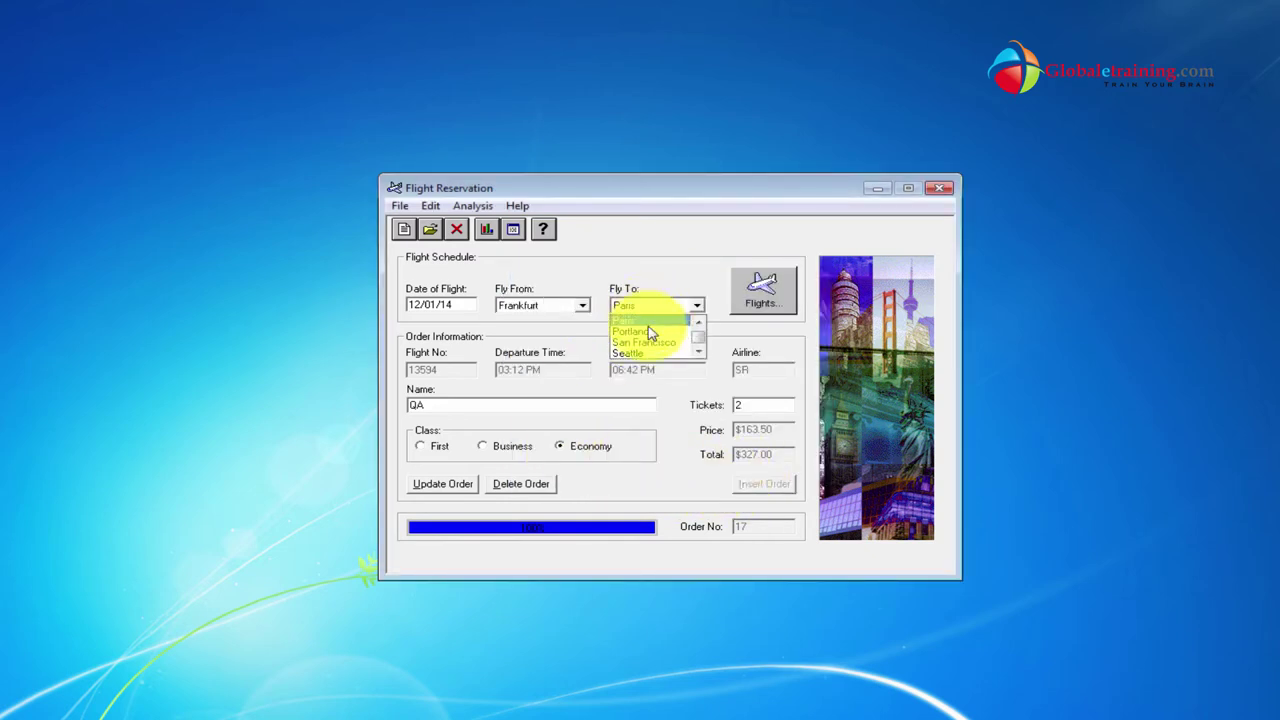
click(645, 342)
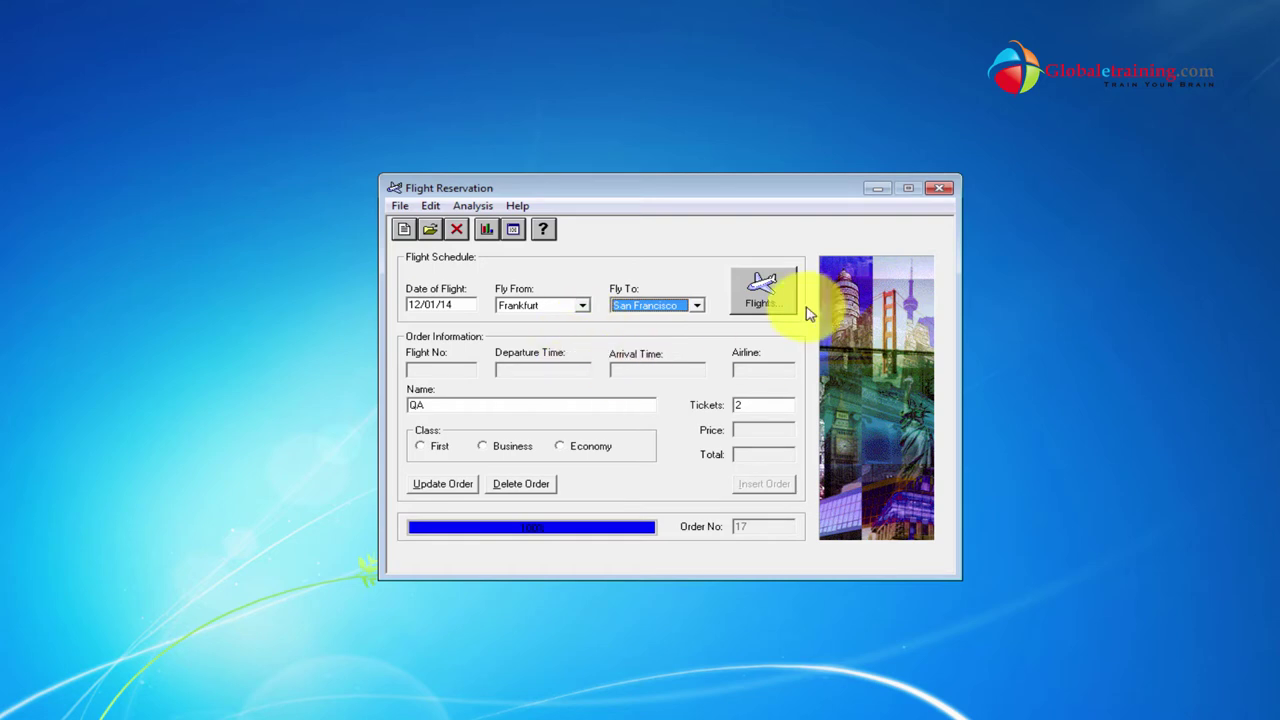
click(792, 300)
click(660, 363)
click(648, 489)
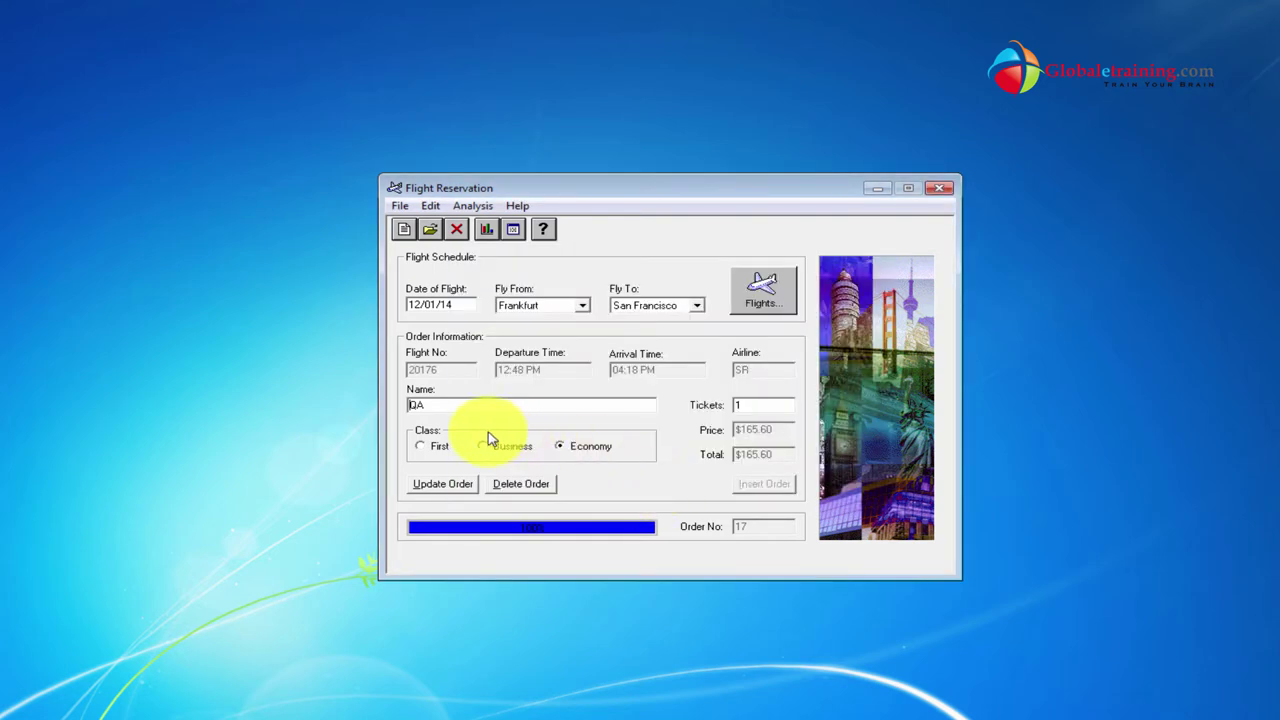
Replace the customer name with globaletraining, update the order, and dismiss the error.
drag(449, 409, 316, 408)
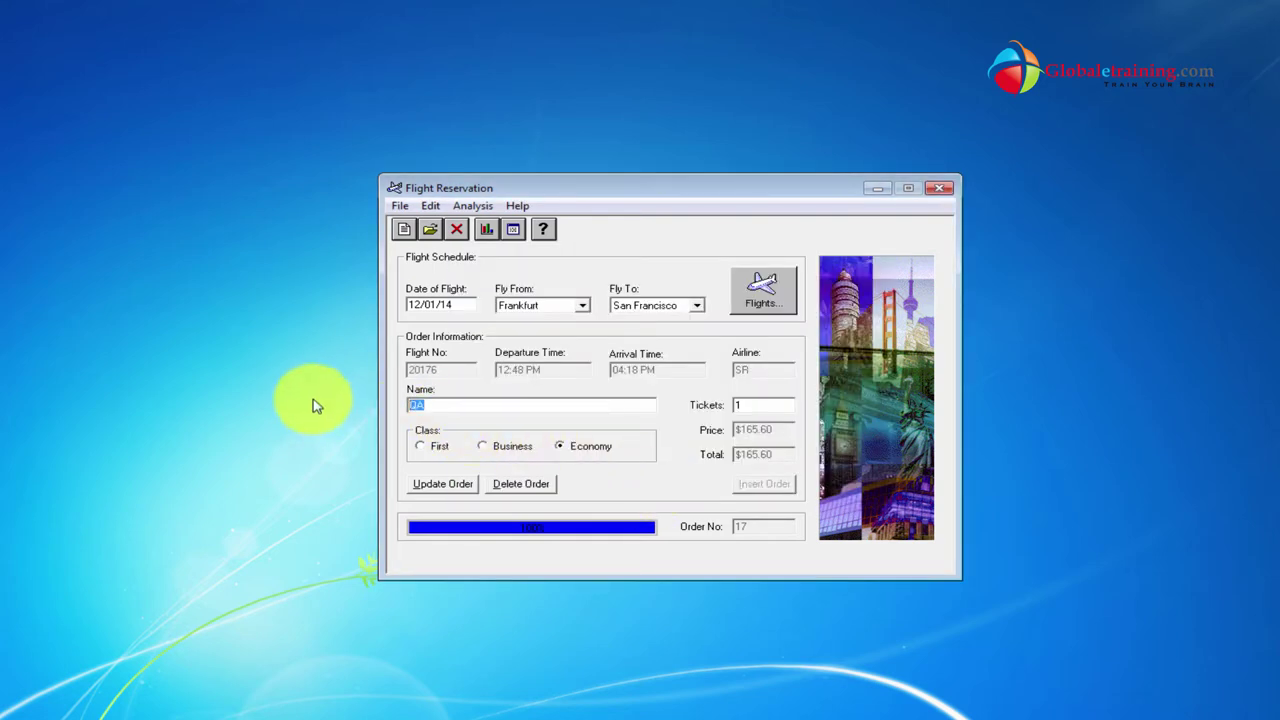
text(g)
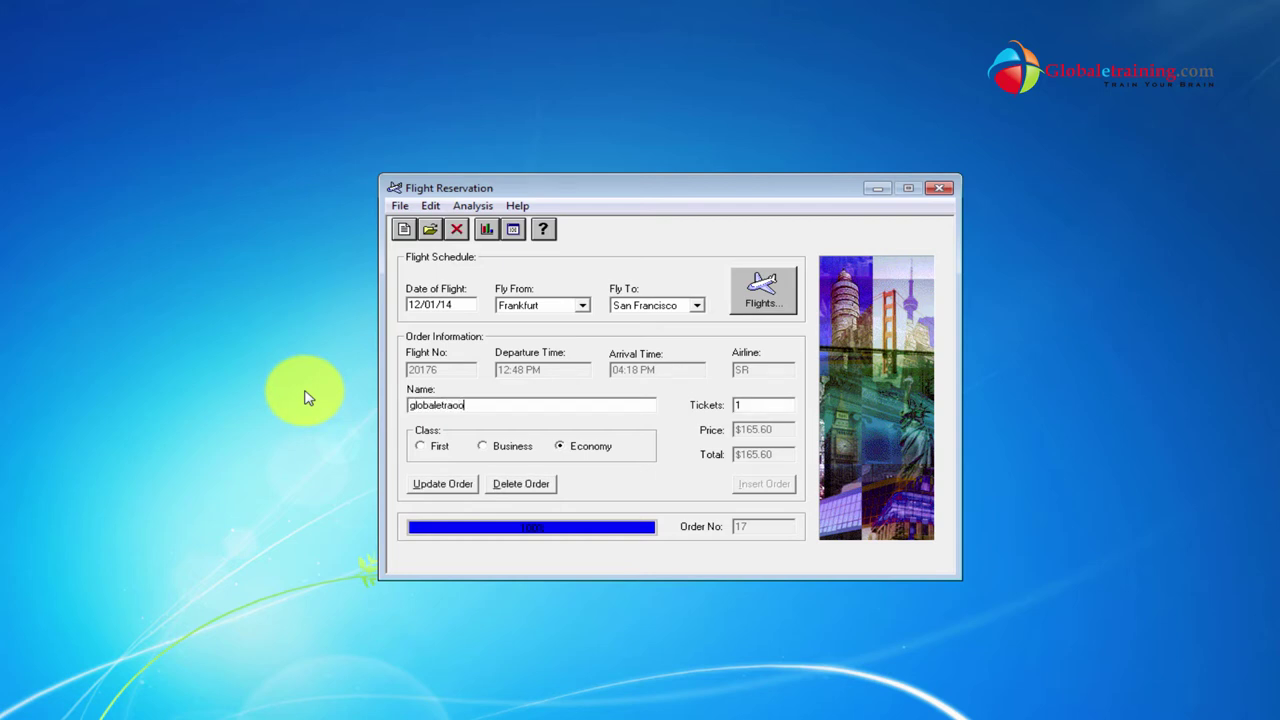
text(lobaletrainn)
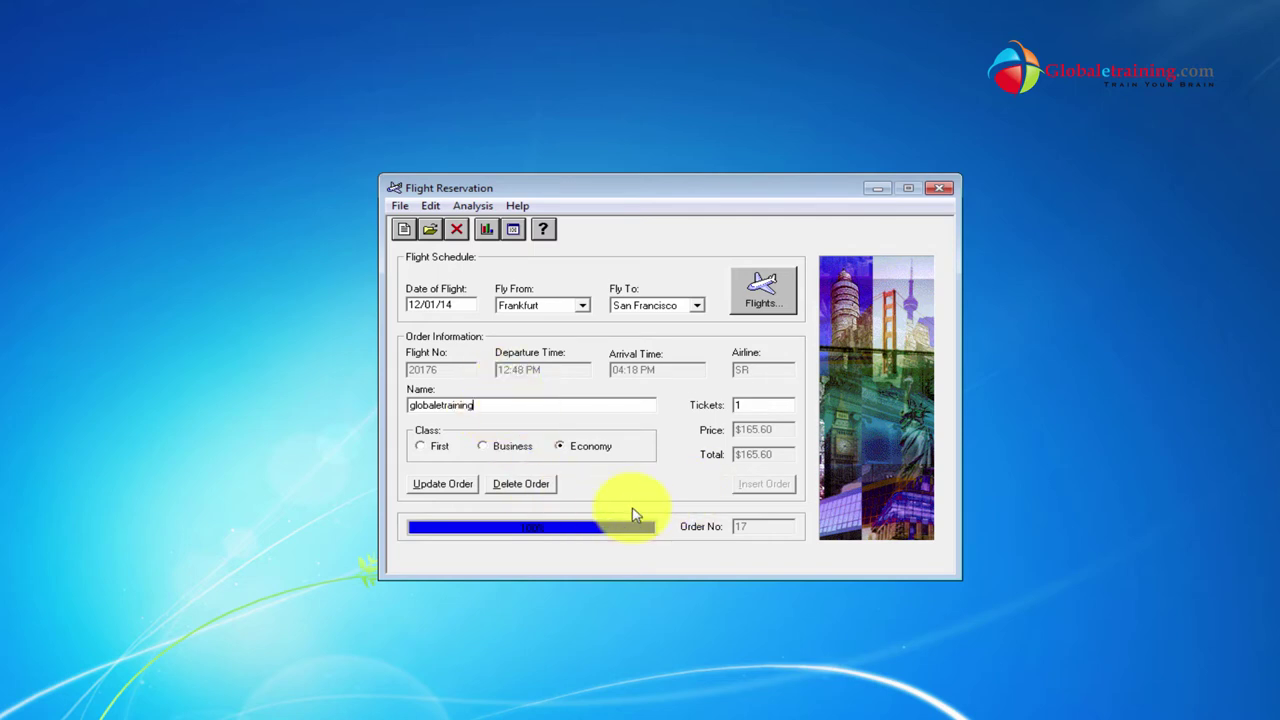
double_click(452, 408)
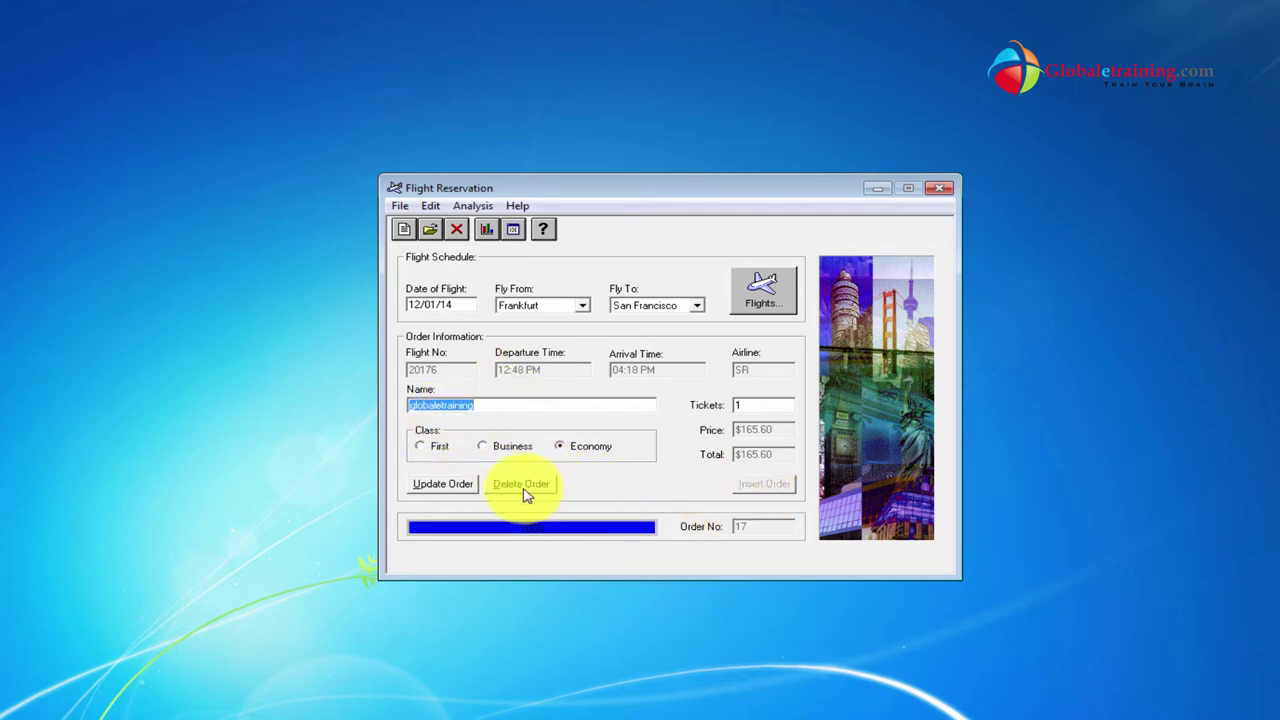
click(430, 487)
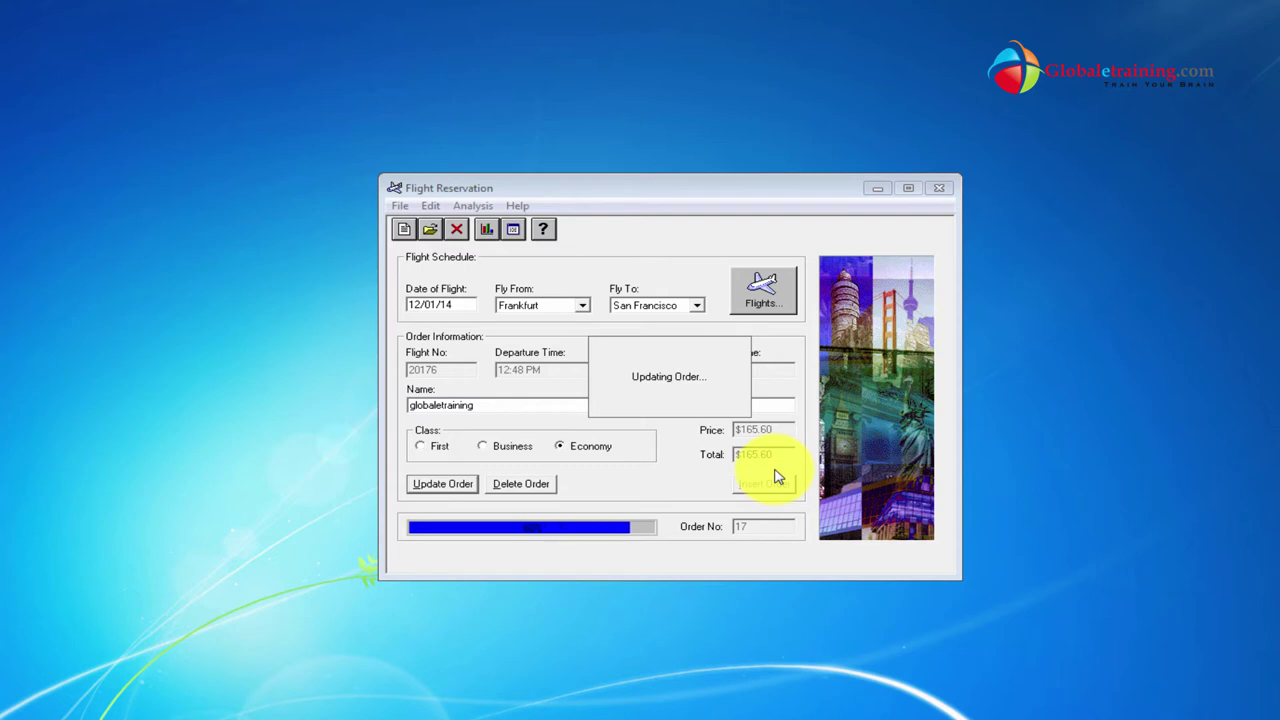
click(747, 424)
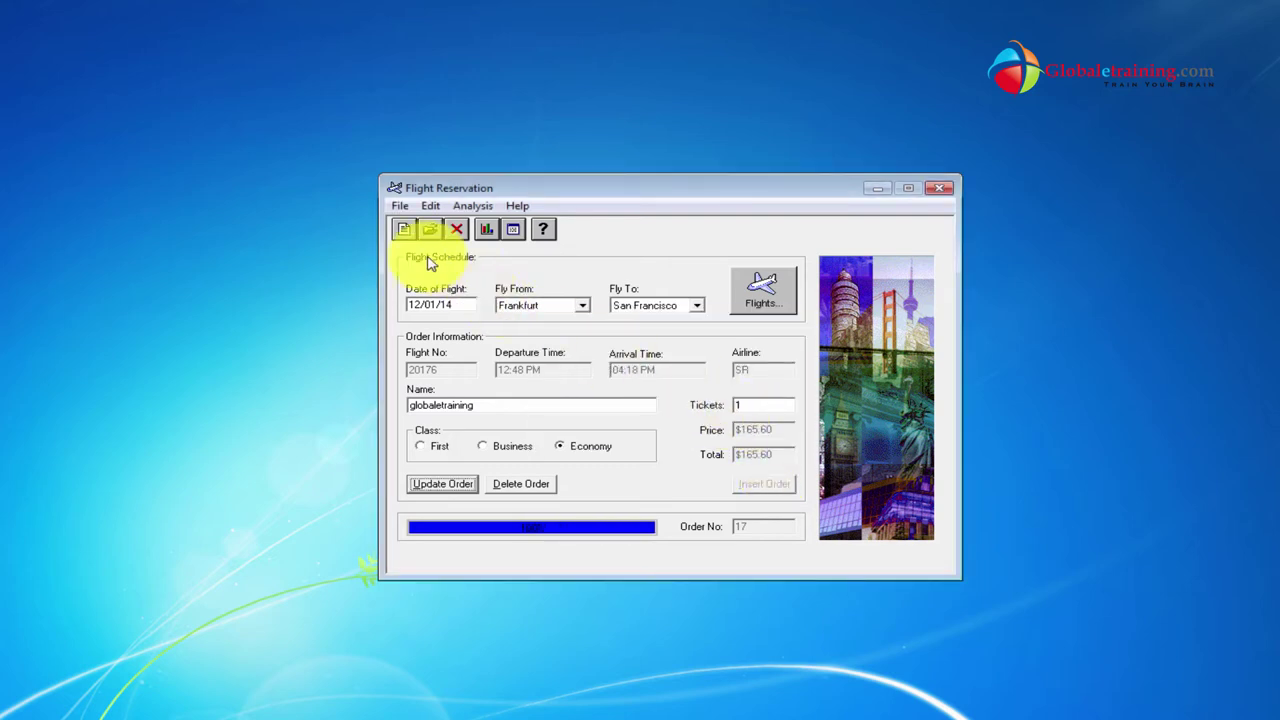
click(403, 229)
Discard changes, enter date 12/01/14, and select London–Los Angeles flight 19178.
click(692, 424)
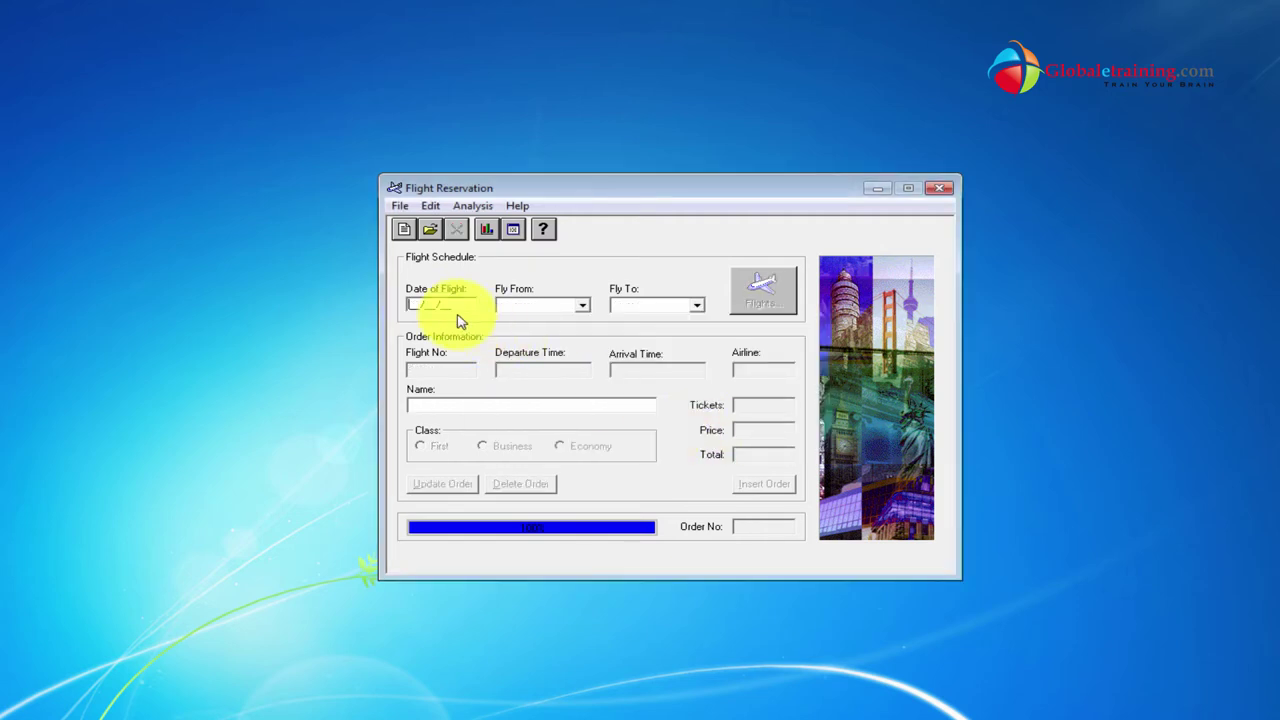
text(12)
text(0112)
text(3)
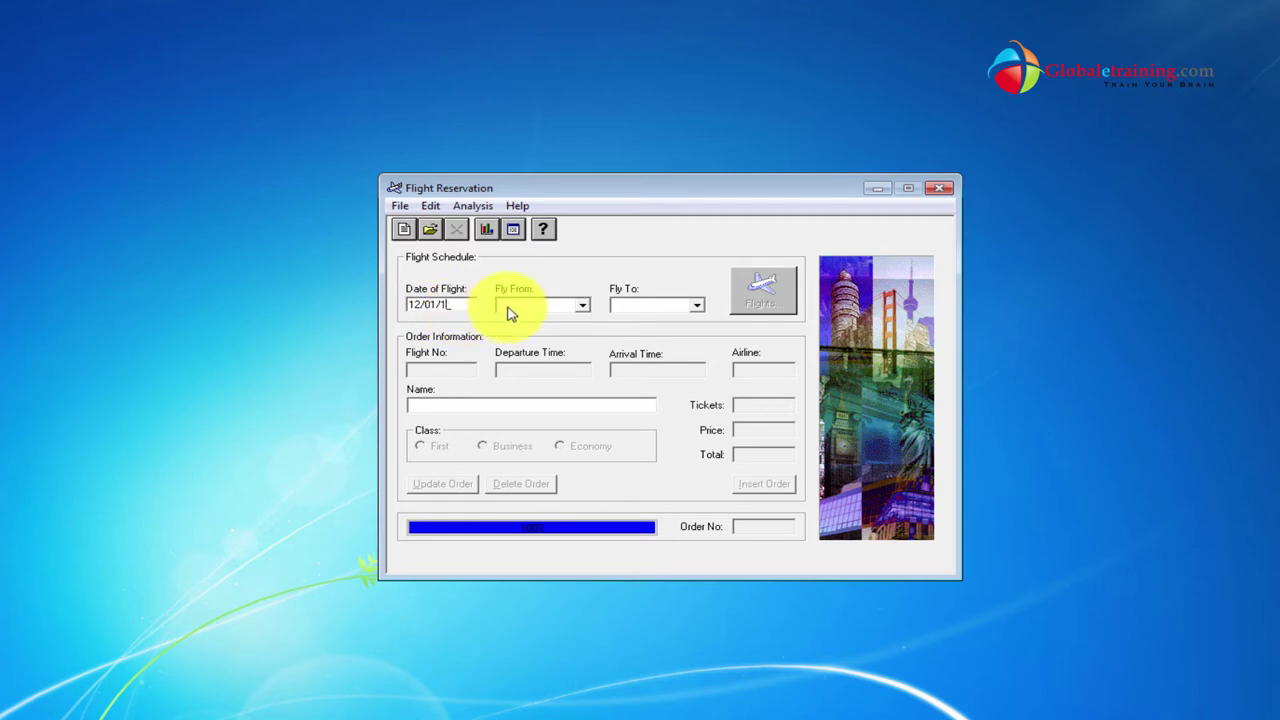
text(4)
click(514, 305)
click(535, 318)
click(697, 305)
click(660, 344)
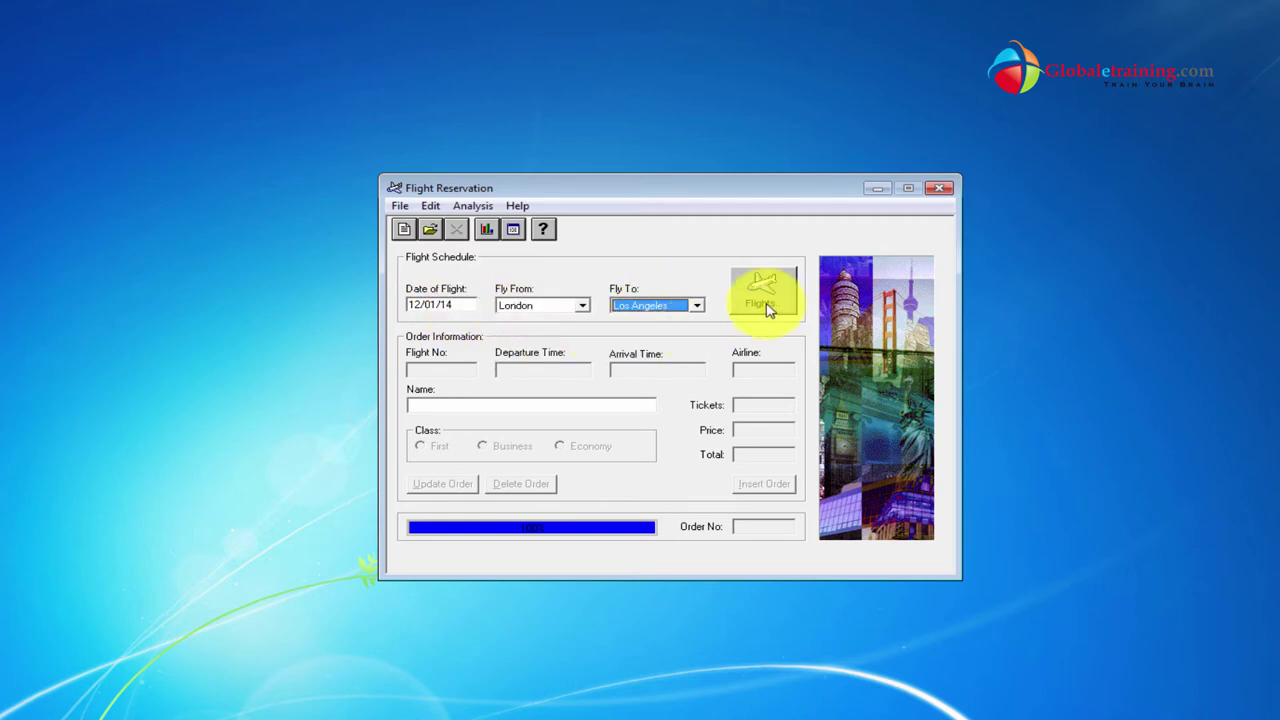
click(765, 295)
click(650, 352)
click(634, 486)
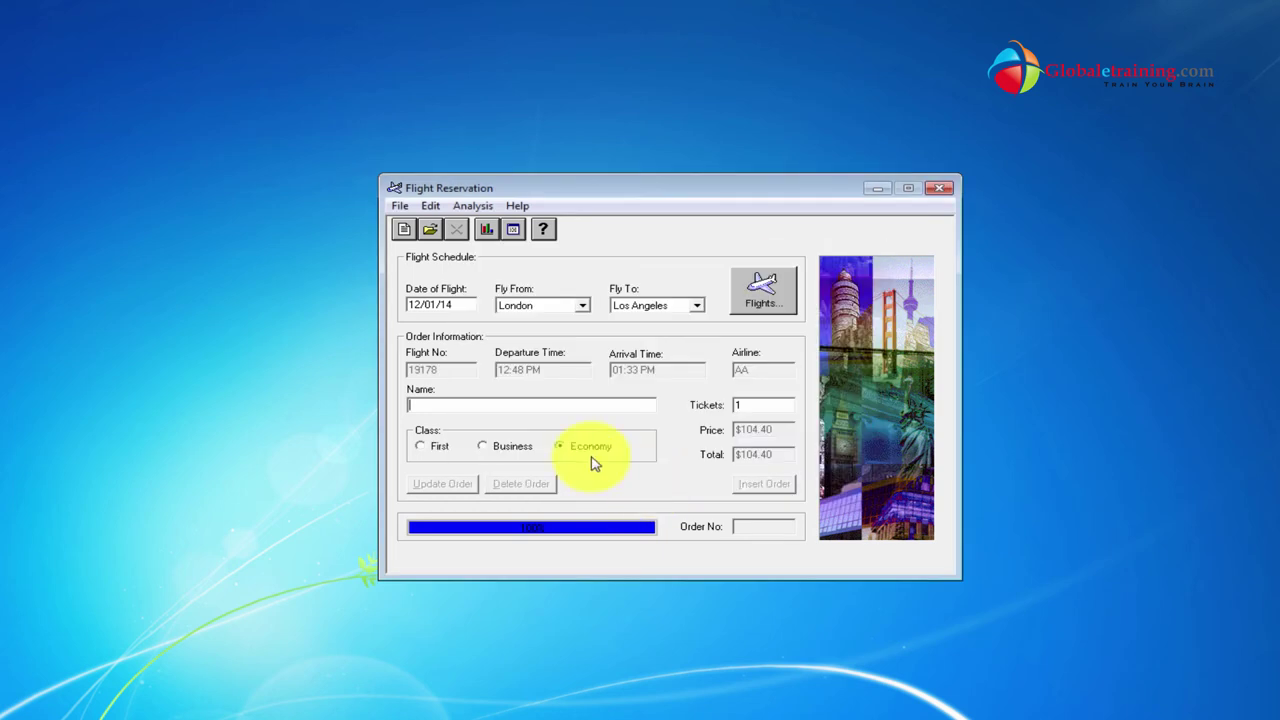
Enter customer name Testing, insert the order, and dismiss the error.
text(Testi)
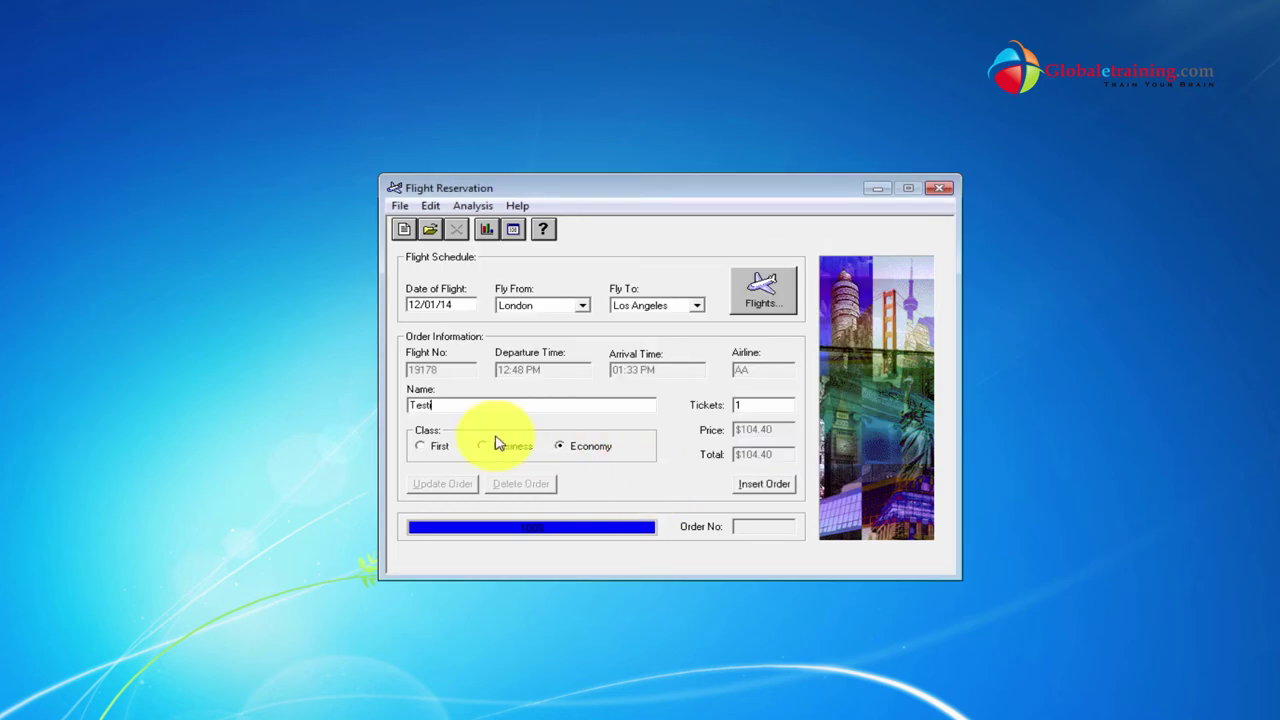
text(ng)
click(756, 484)
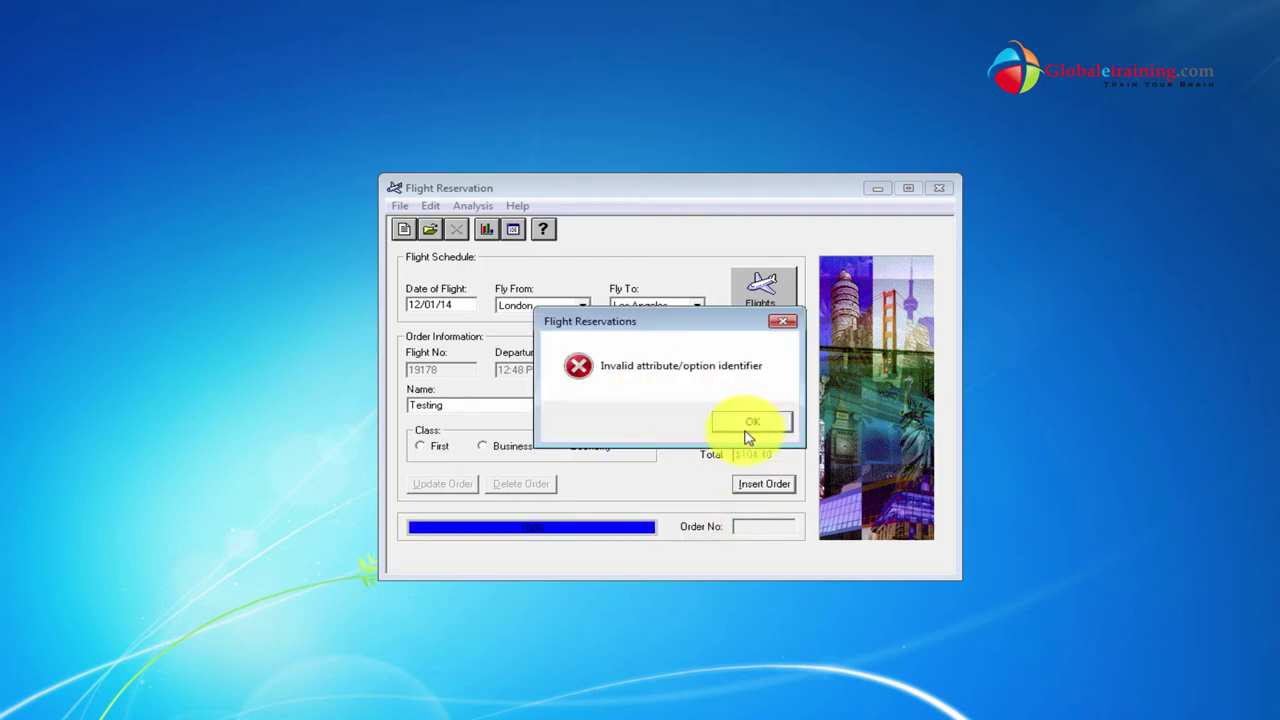
click(746, 428)
Search orders by customer name Testing, dismiss the no-orders message, and cancel.
click(429, 229)
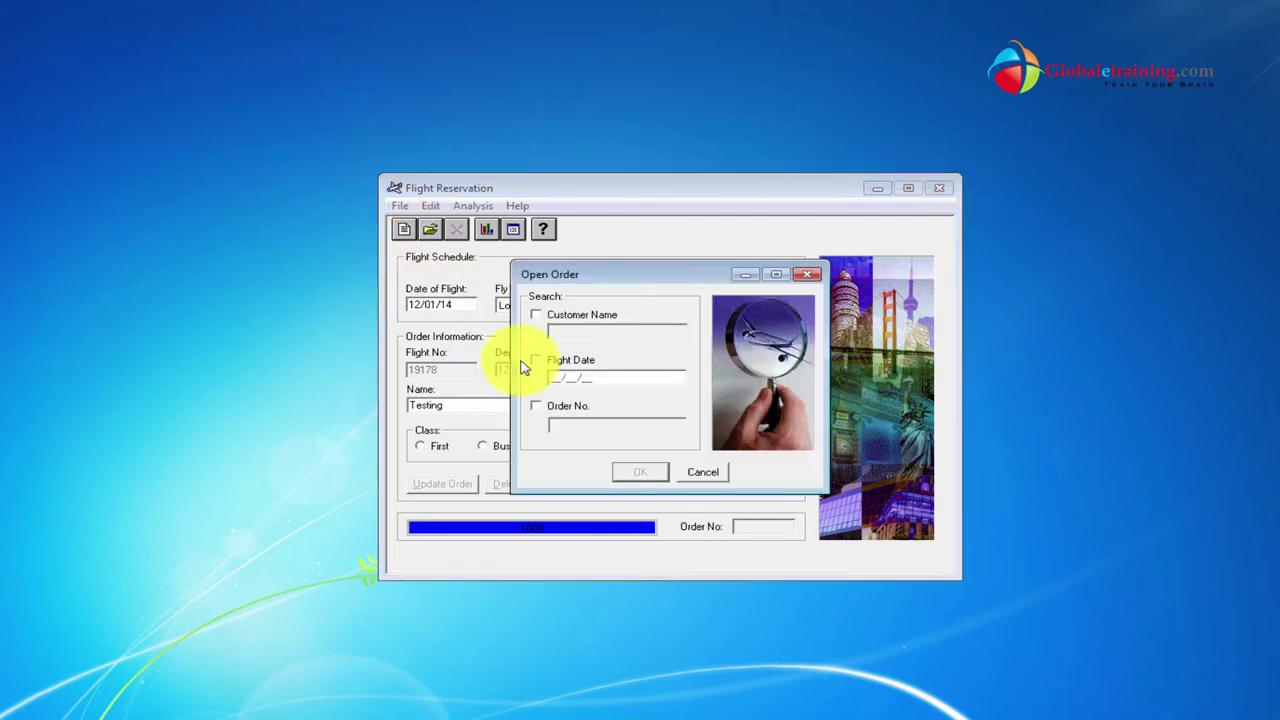
click(565, 316)
text(T)
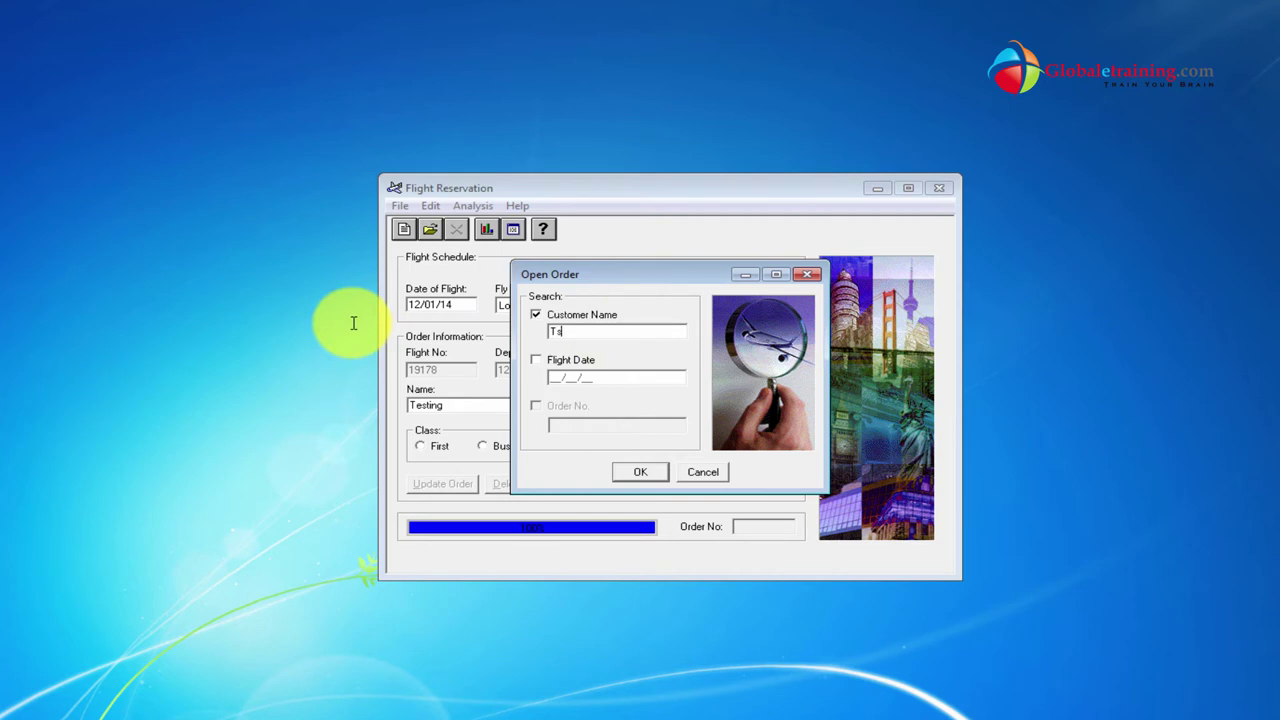
text(esting)
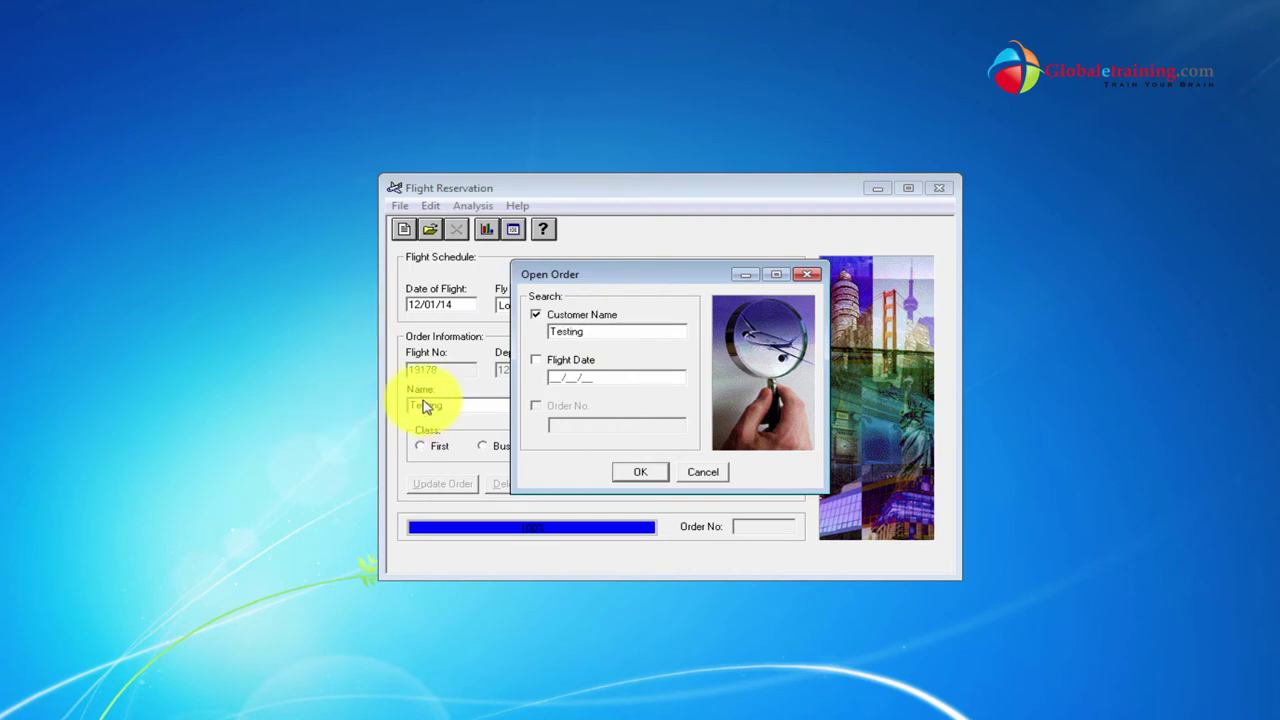
click(648, 473)
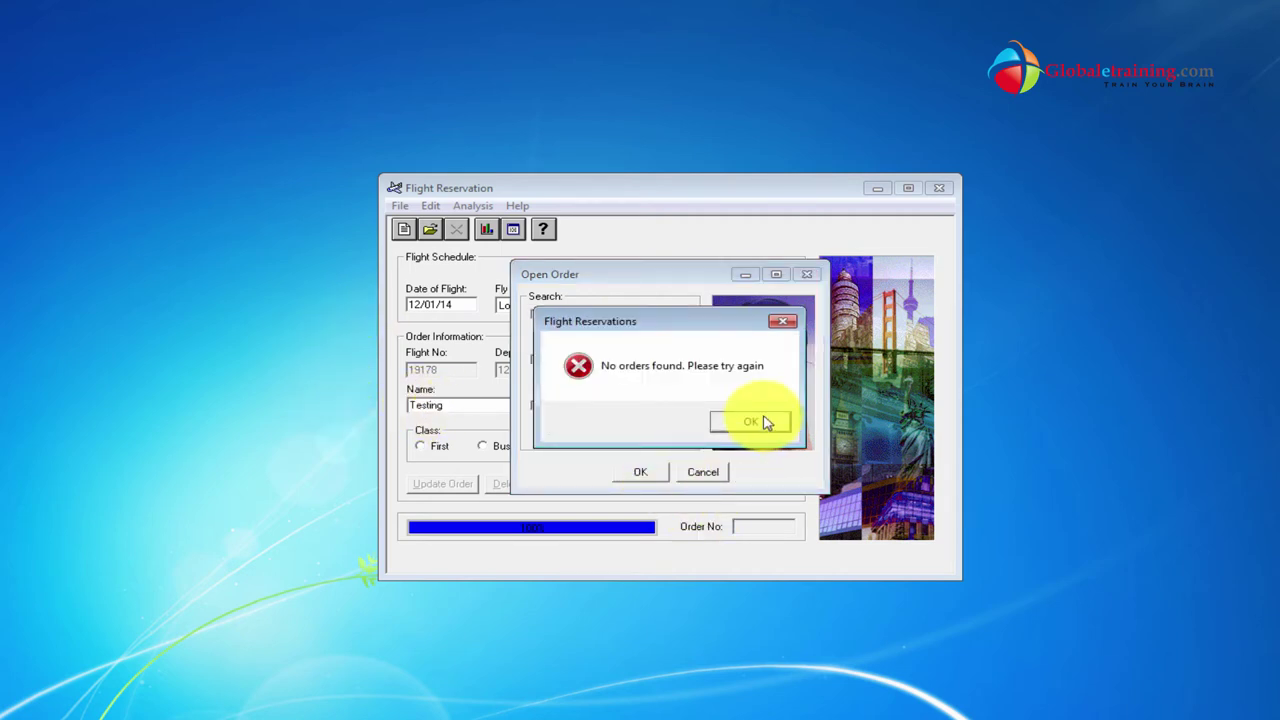
click(760, 423)
click(703, 478)
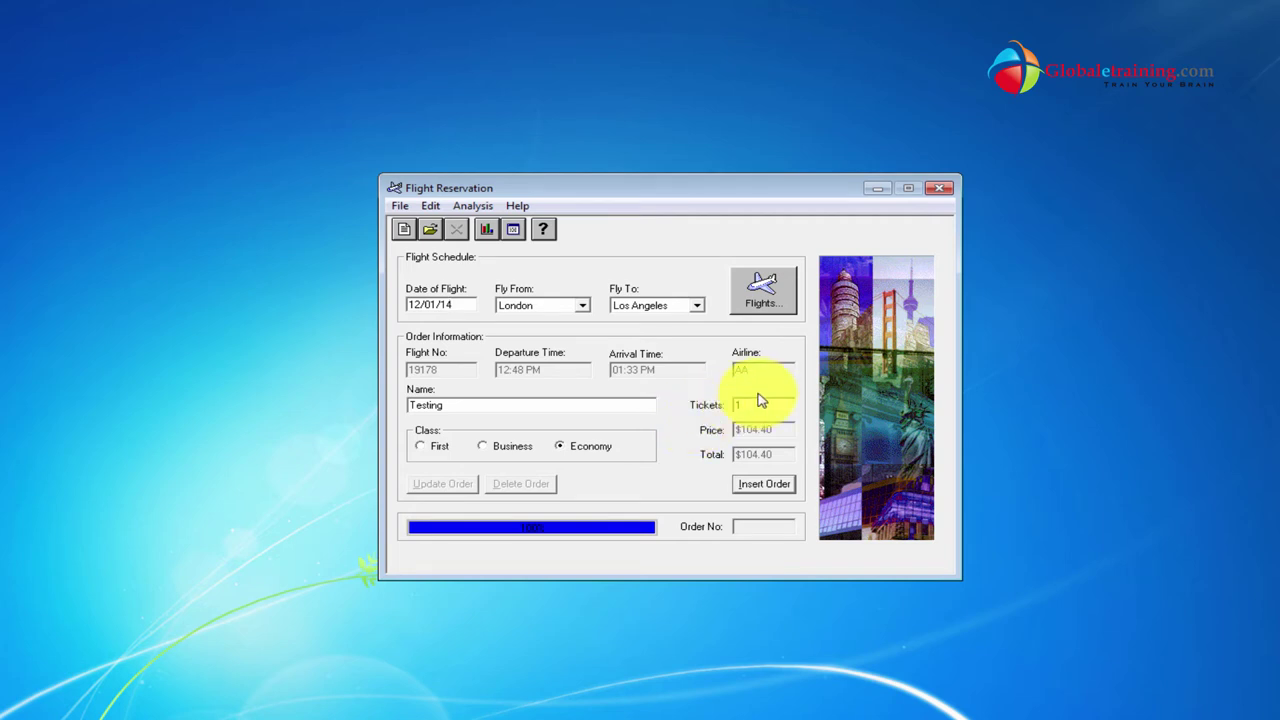
Close Flight Reservation and browse the Start menu to the HP UFT Sample Applications folder.
click(943, 189)
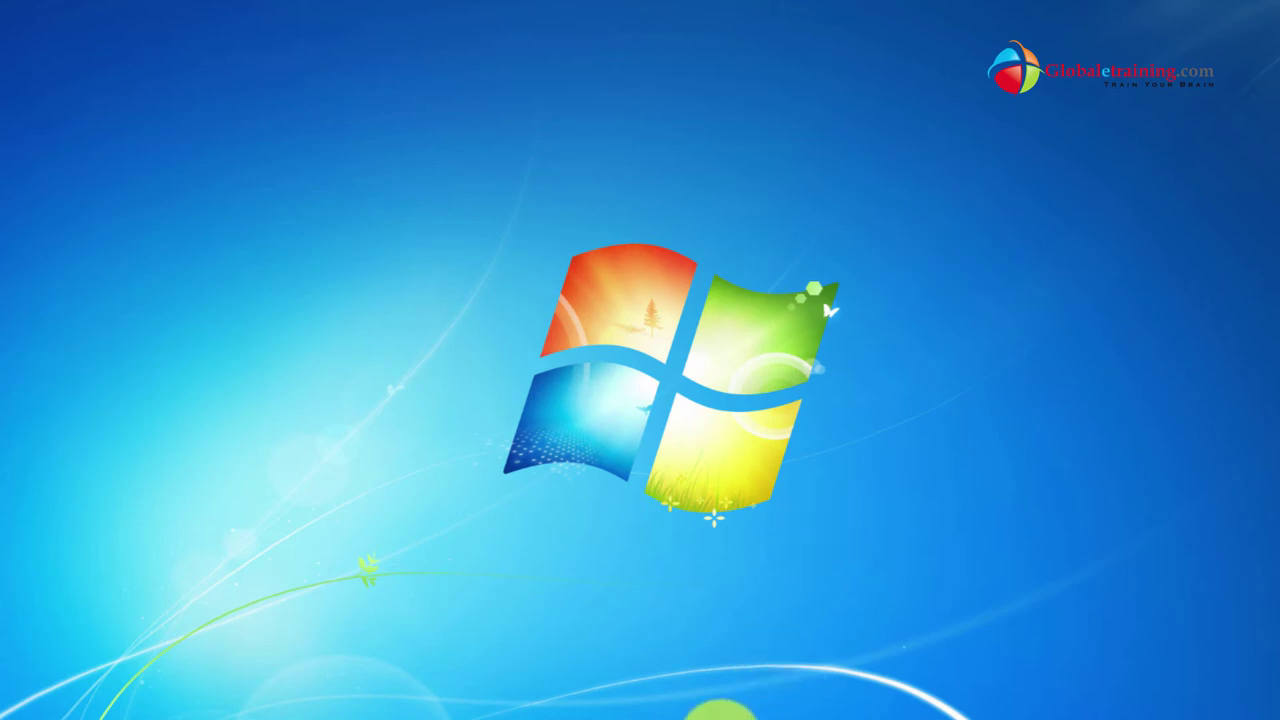
right_click(720, 712)
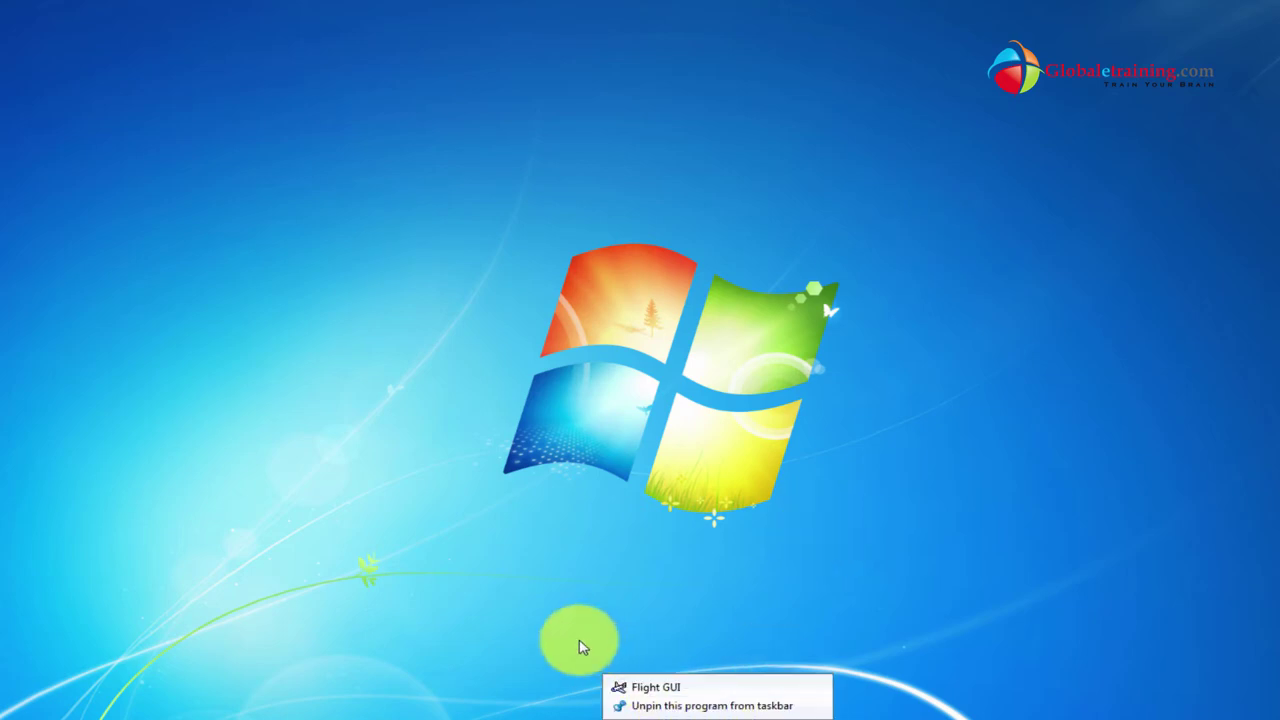
click(30, 706)
click(86, 661)
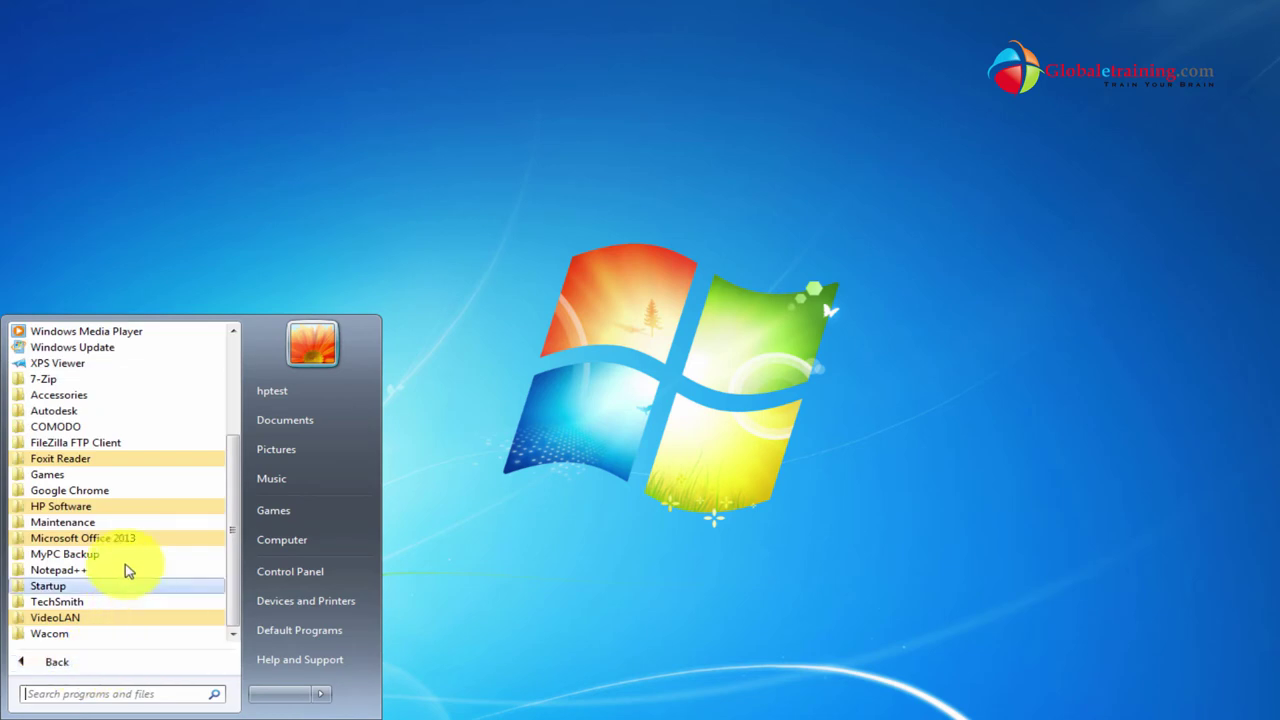
click(79, 508)
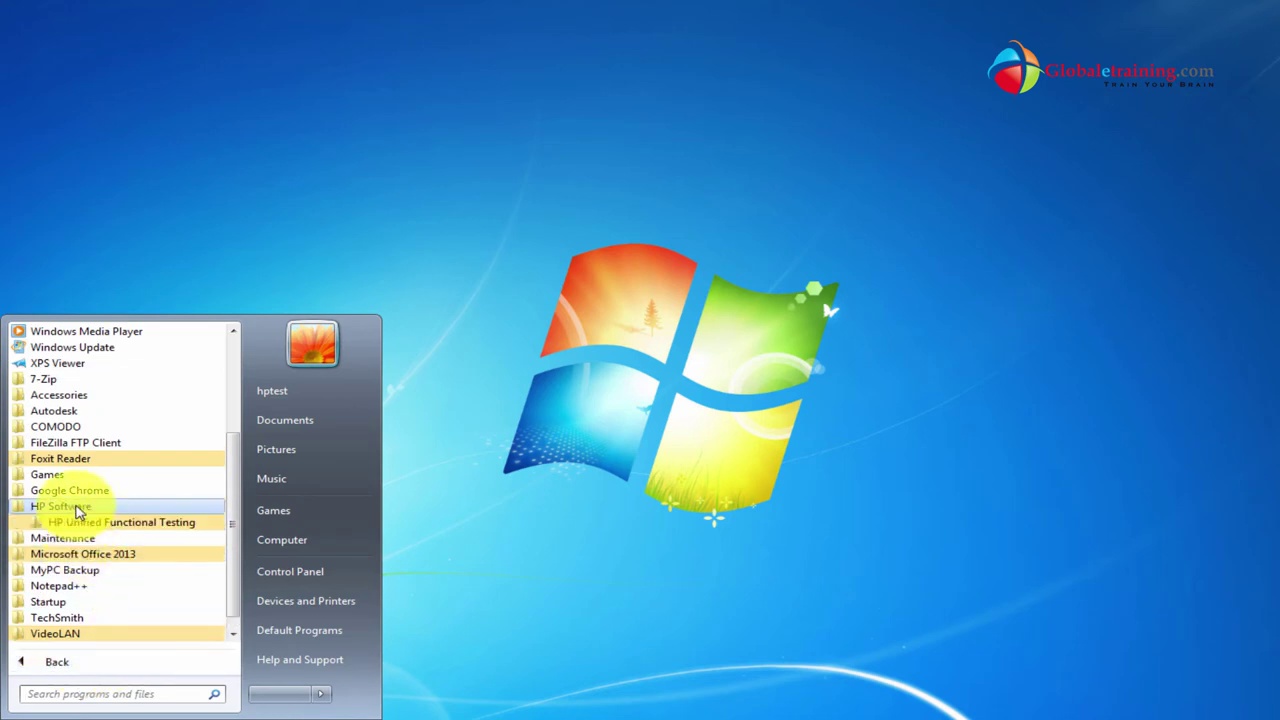
click(122, 522)
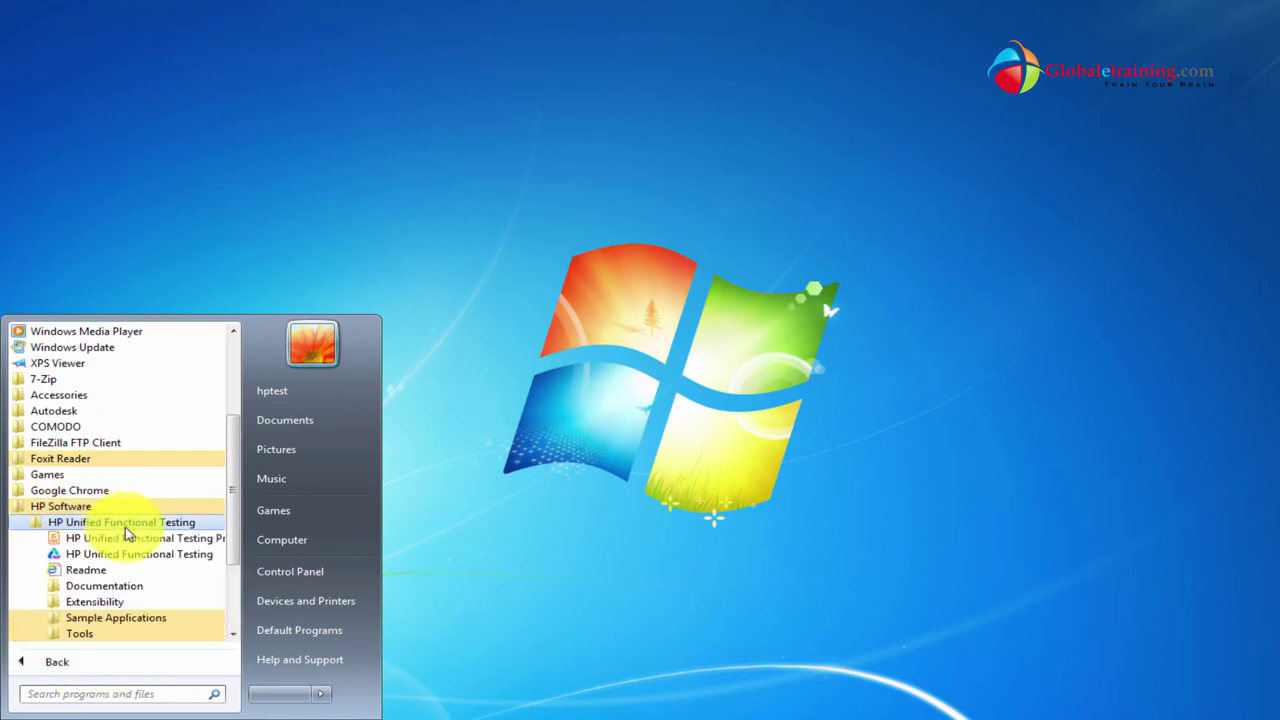
click(118, 618)
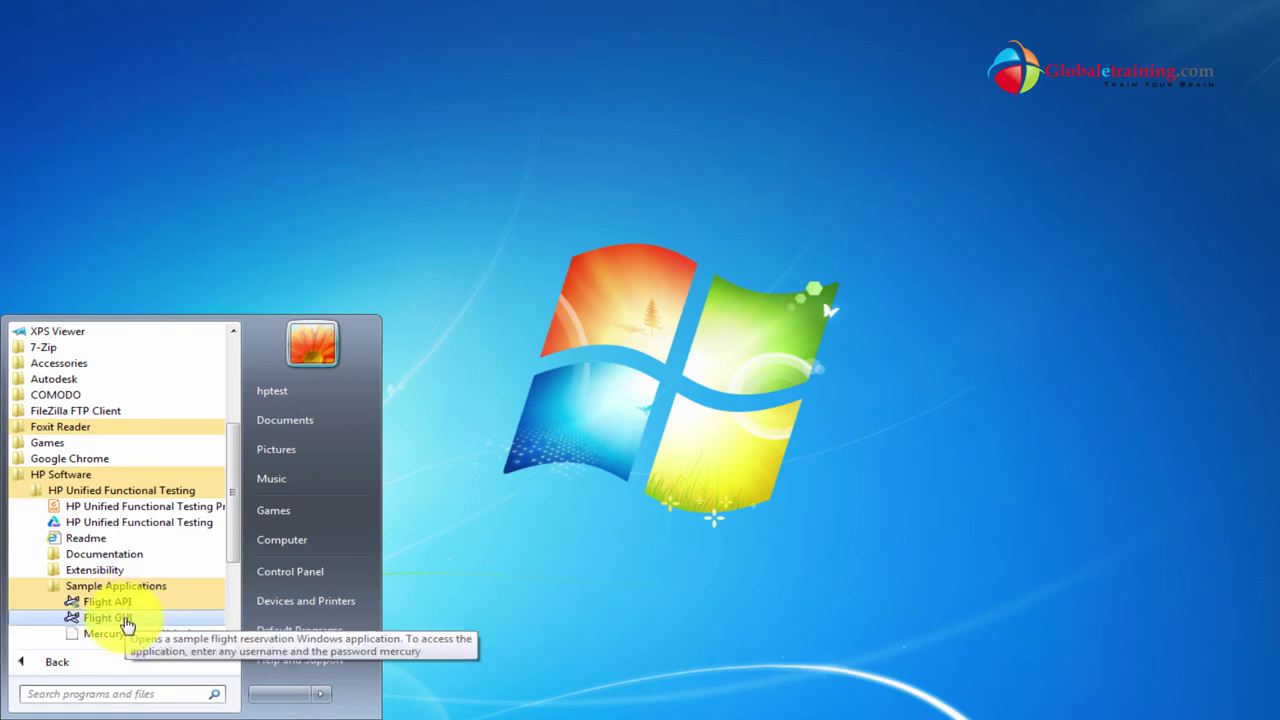
Set the Flight GUI shortcut to Windows XP (Service Pack 3) compatibility mode and apply.
right_click(127, 625)
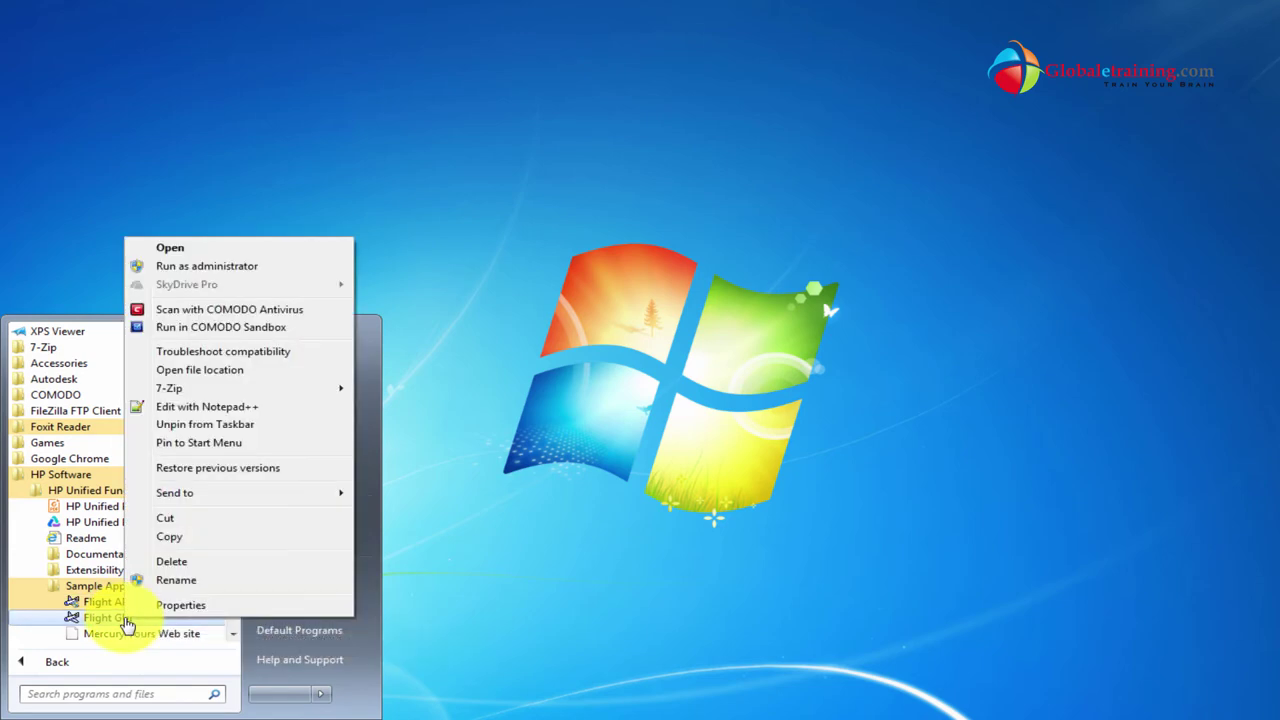
click(177, 606)
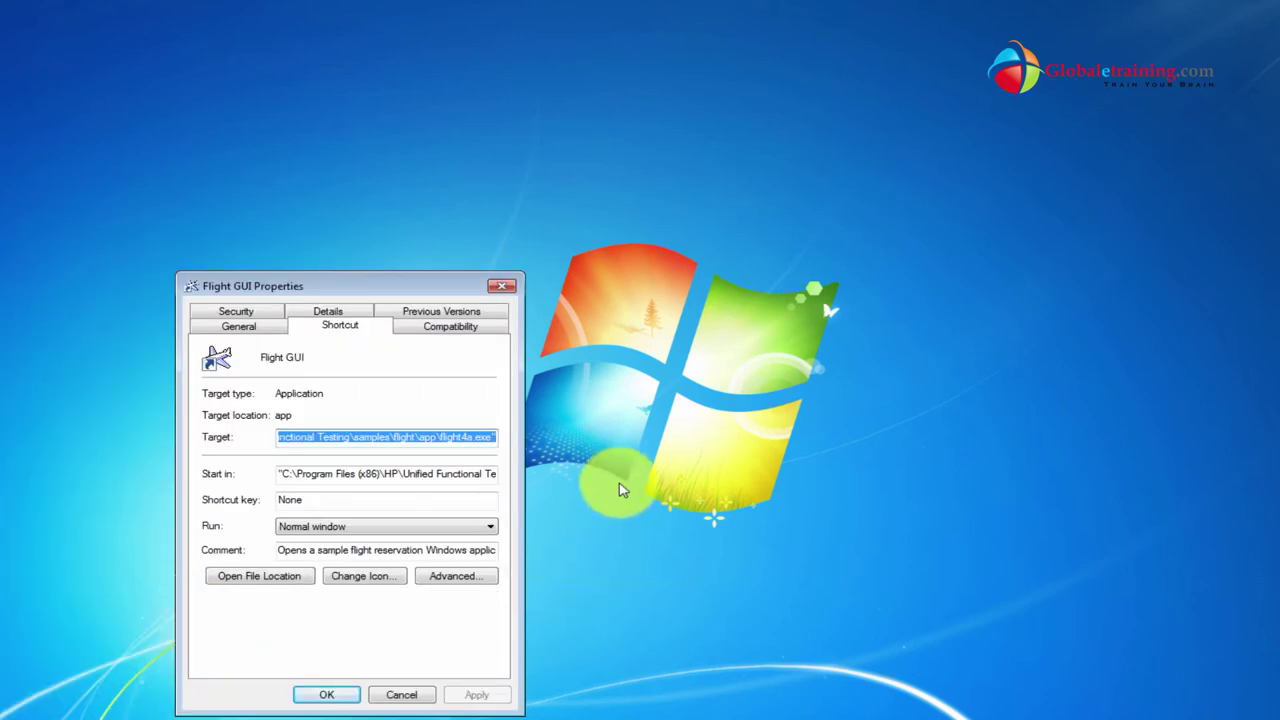
drag(391, 291, 557, 196)
click(620, 250)
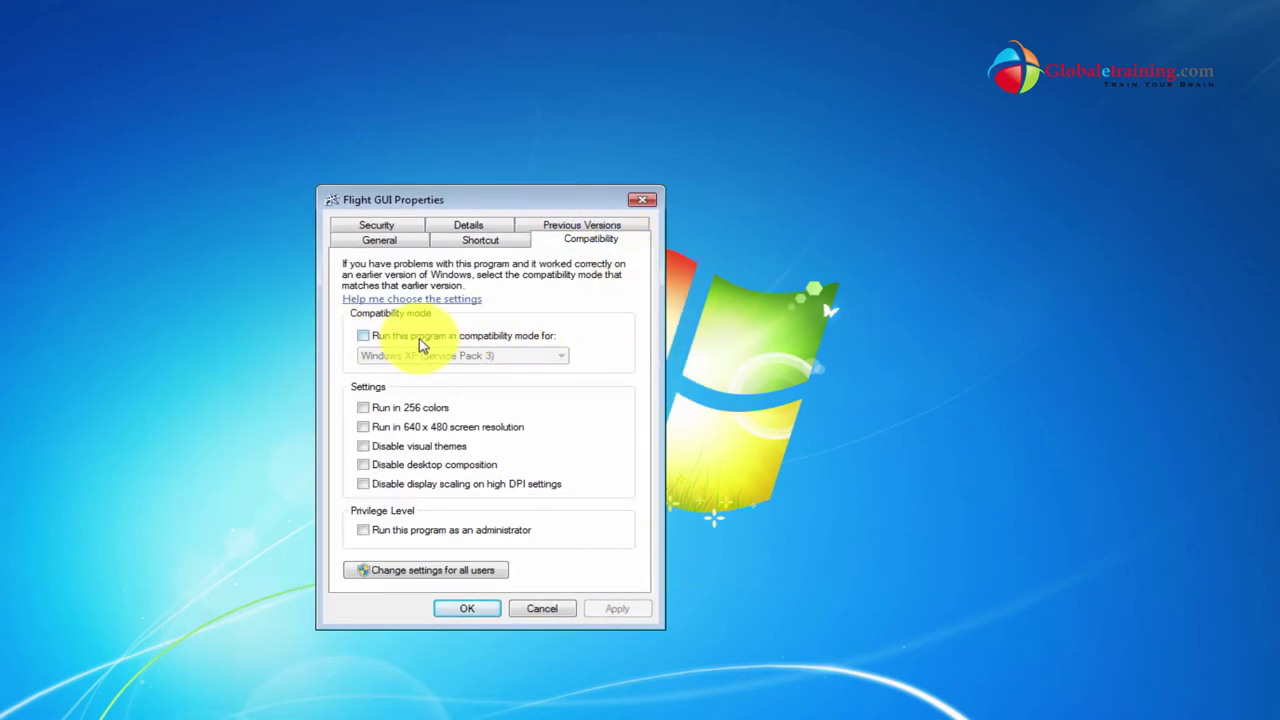
click(364, 337)
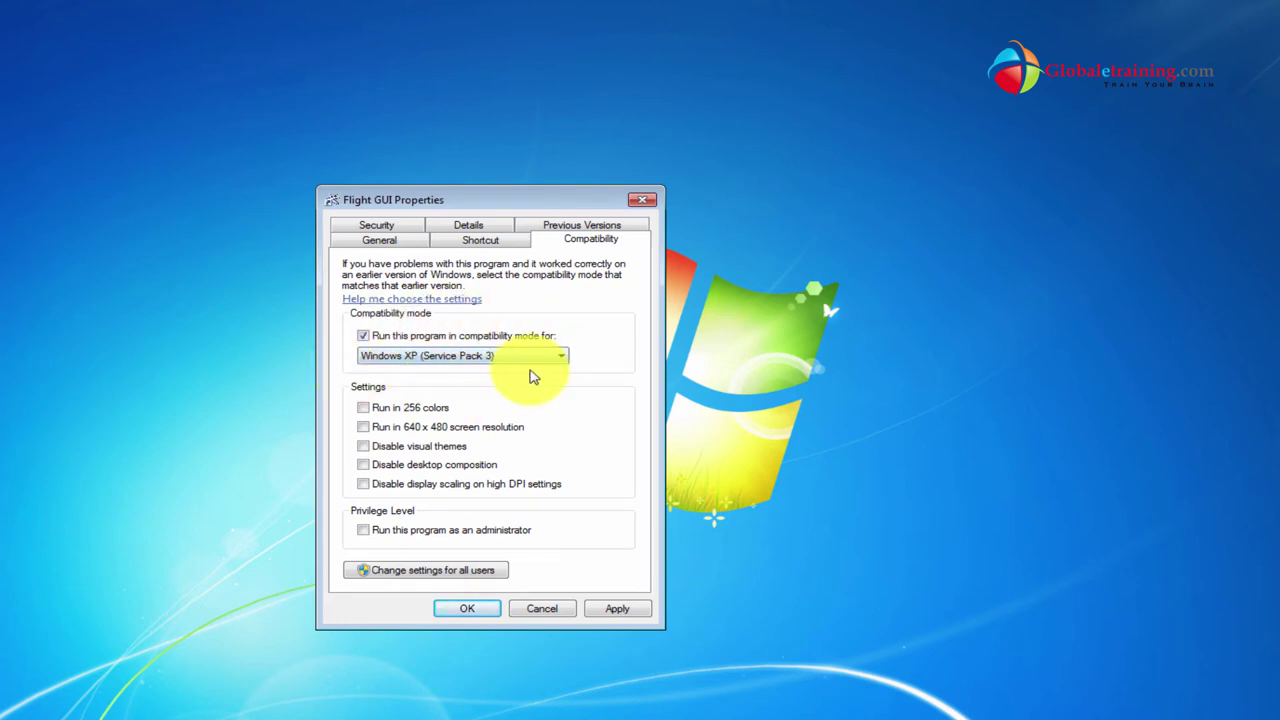
click(620, 610)
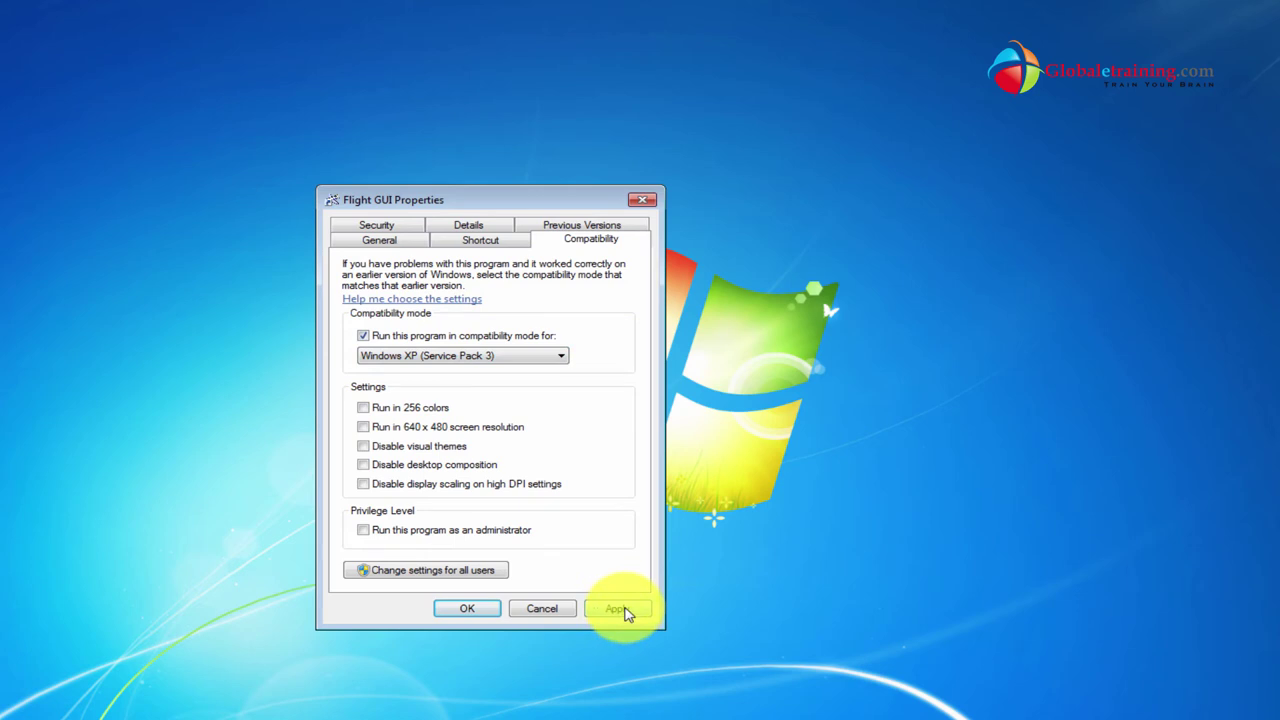
click(467, 610)
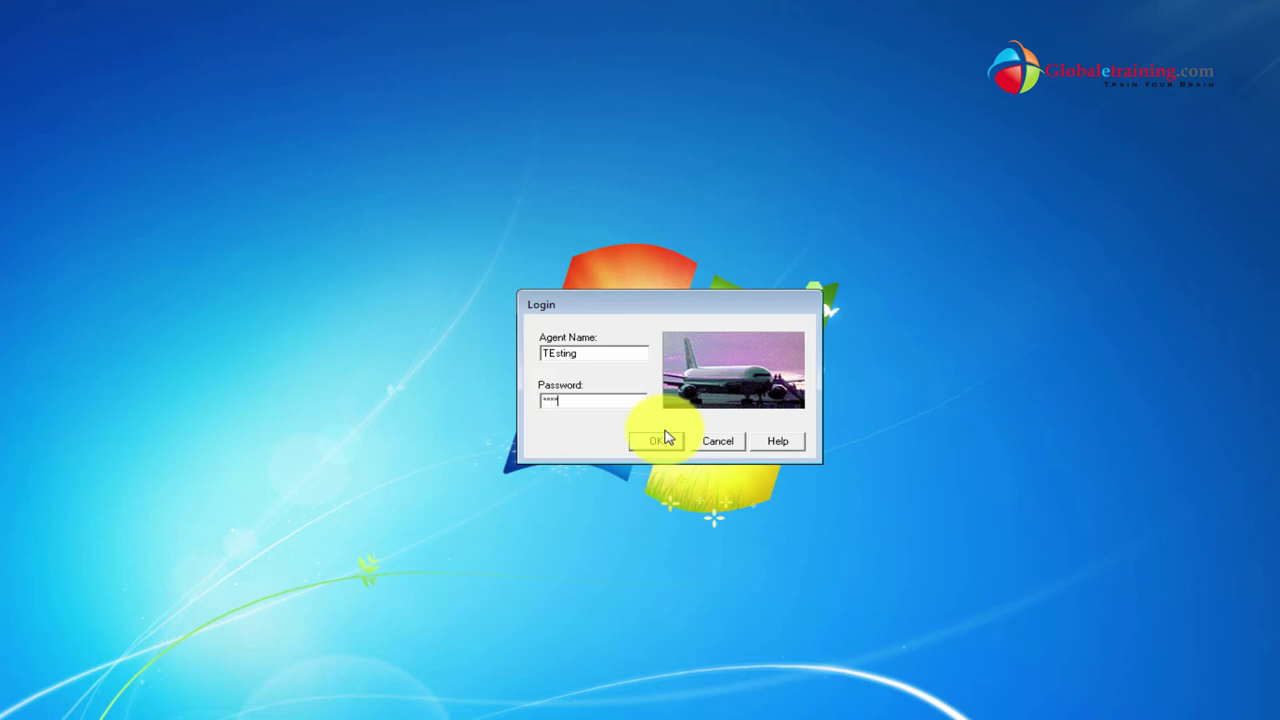
Finish entering the password and submit the Flight Reservation login.
text(ry)
click(657, 441)
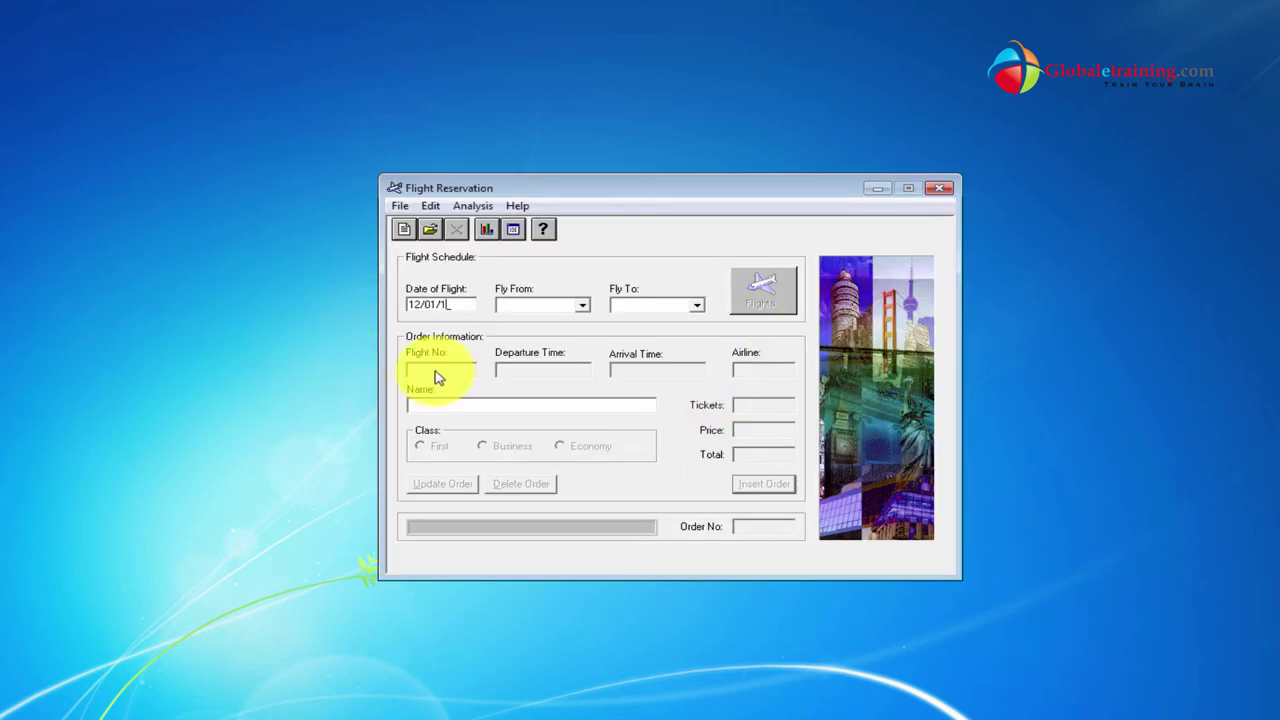
Book London–Los Angeles flight 19174 for customer User1 and insert it as order 18.
key(Tab)
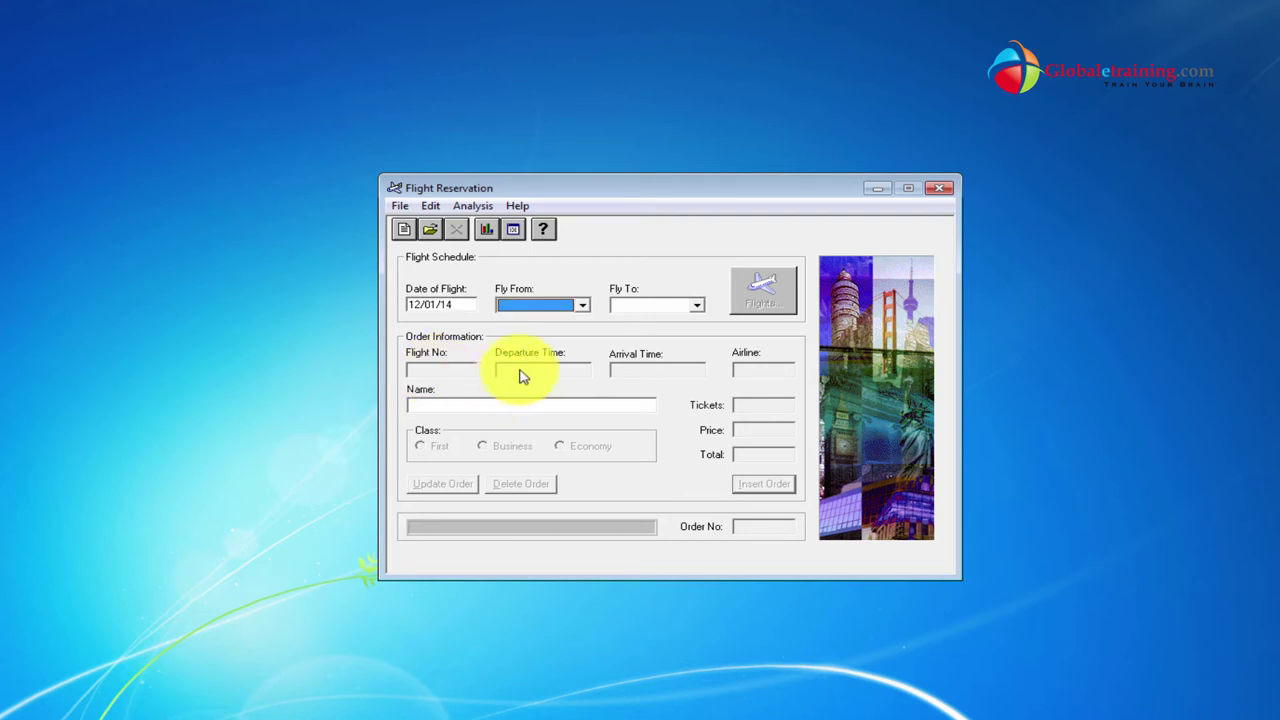
click(531, 306)
click(530, 345)
click(668, 306)
click(662, 345)
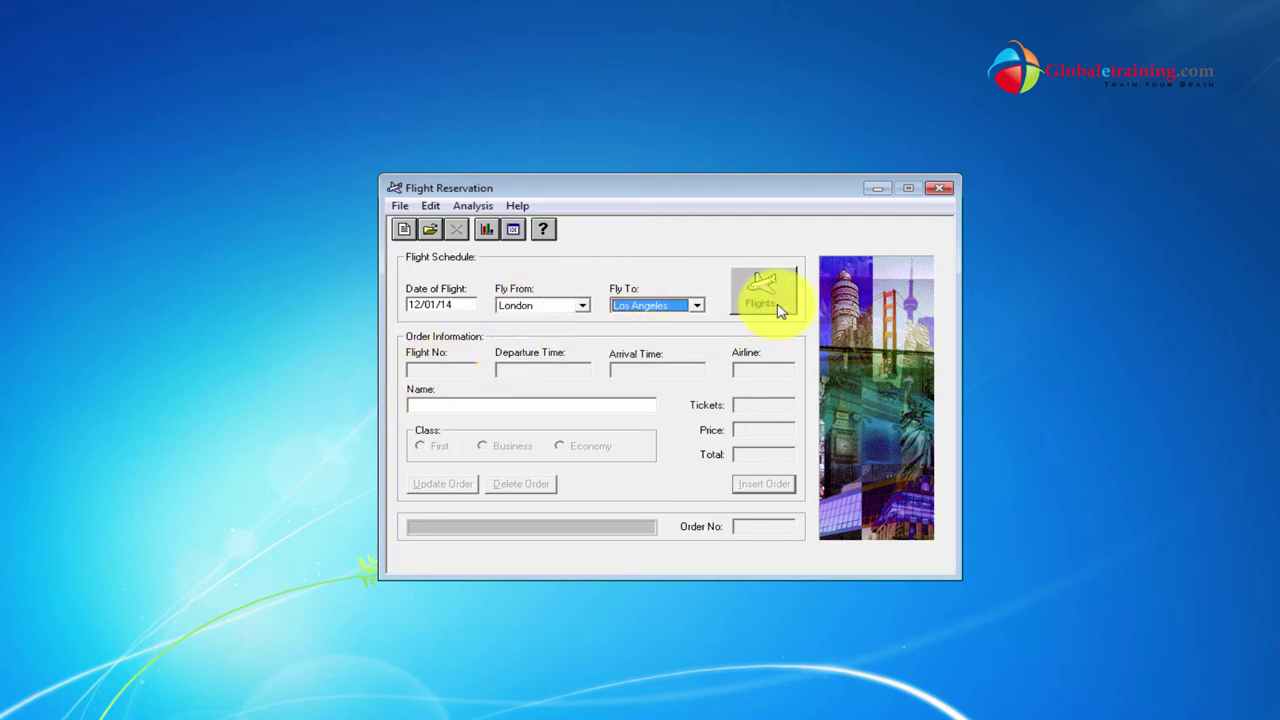
click(762, 290)
click(630, 345)
click(637, 487)
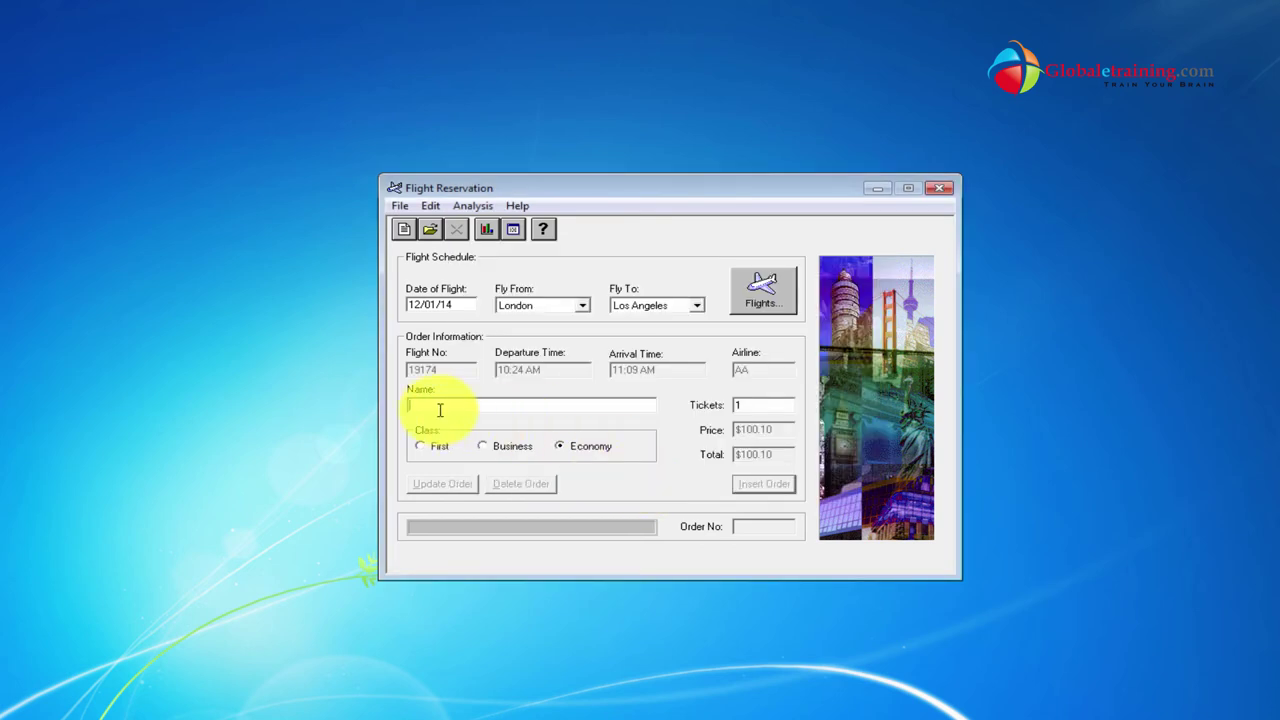
text(User1)
click(763, 485)
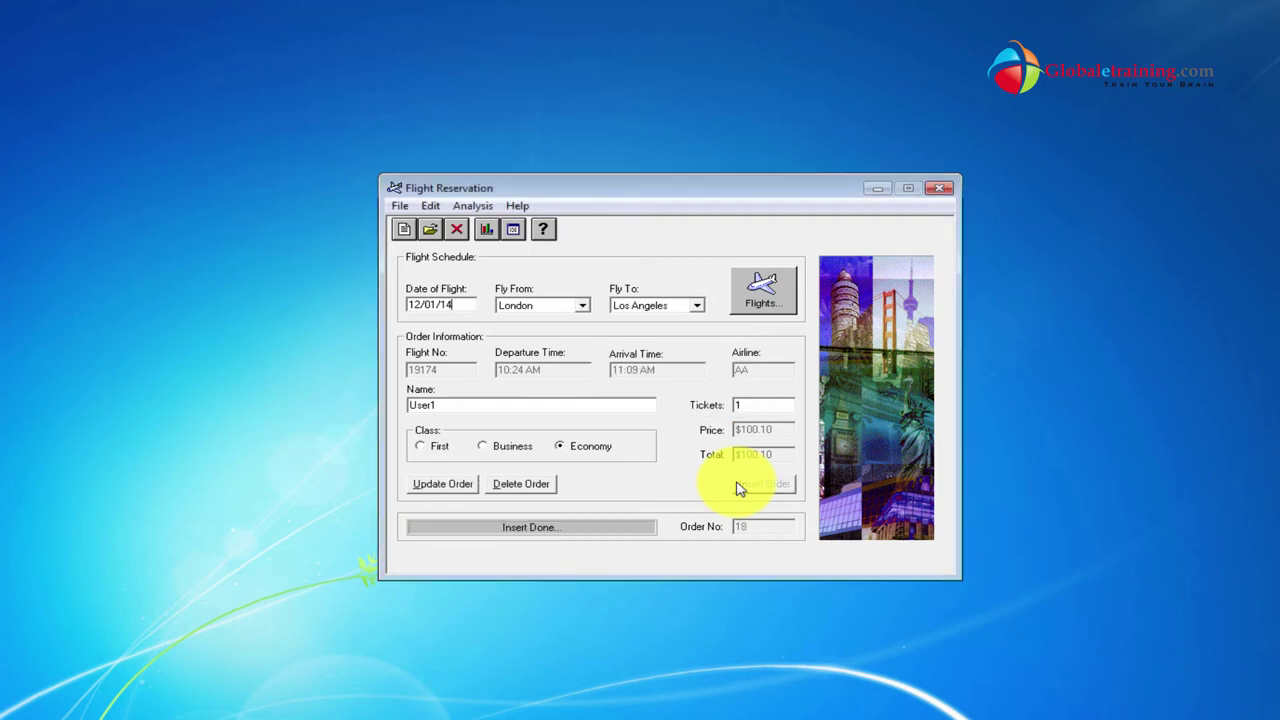
Search orders by customer name 'use' and open the User1 order.
click(429, 229)
click(594, 318)
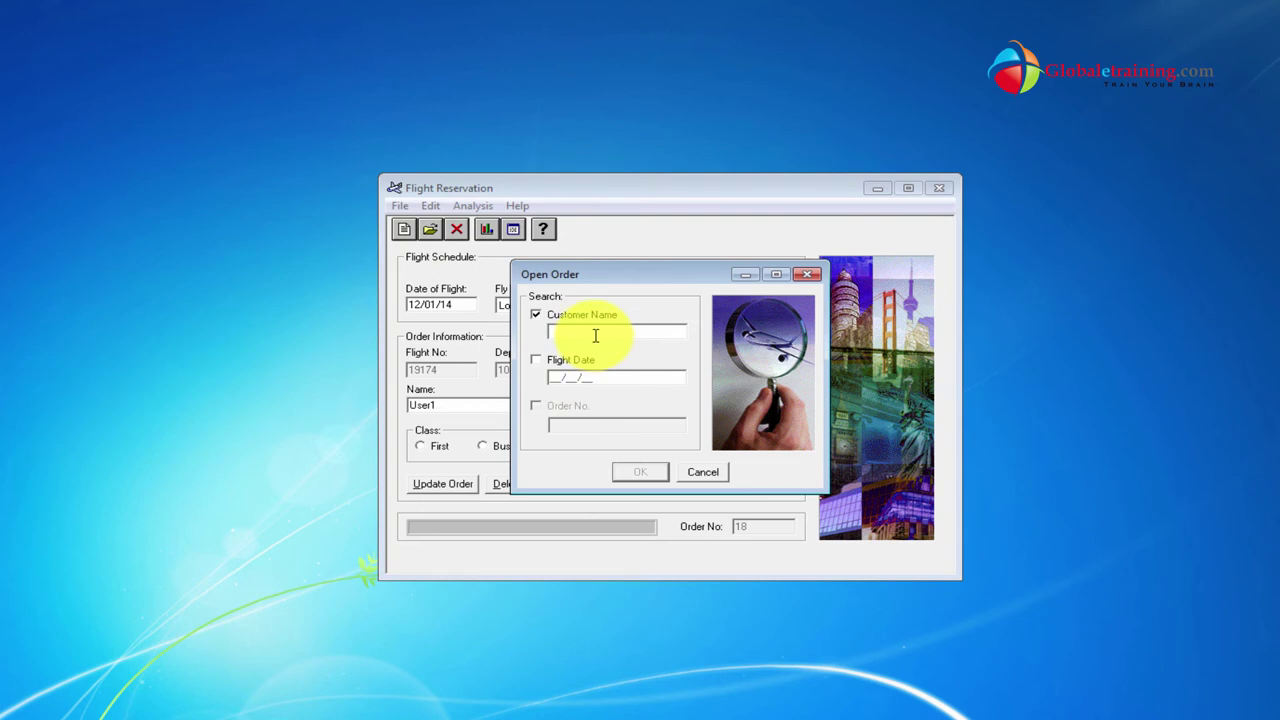
text(user)
click(622, 468)
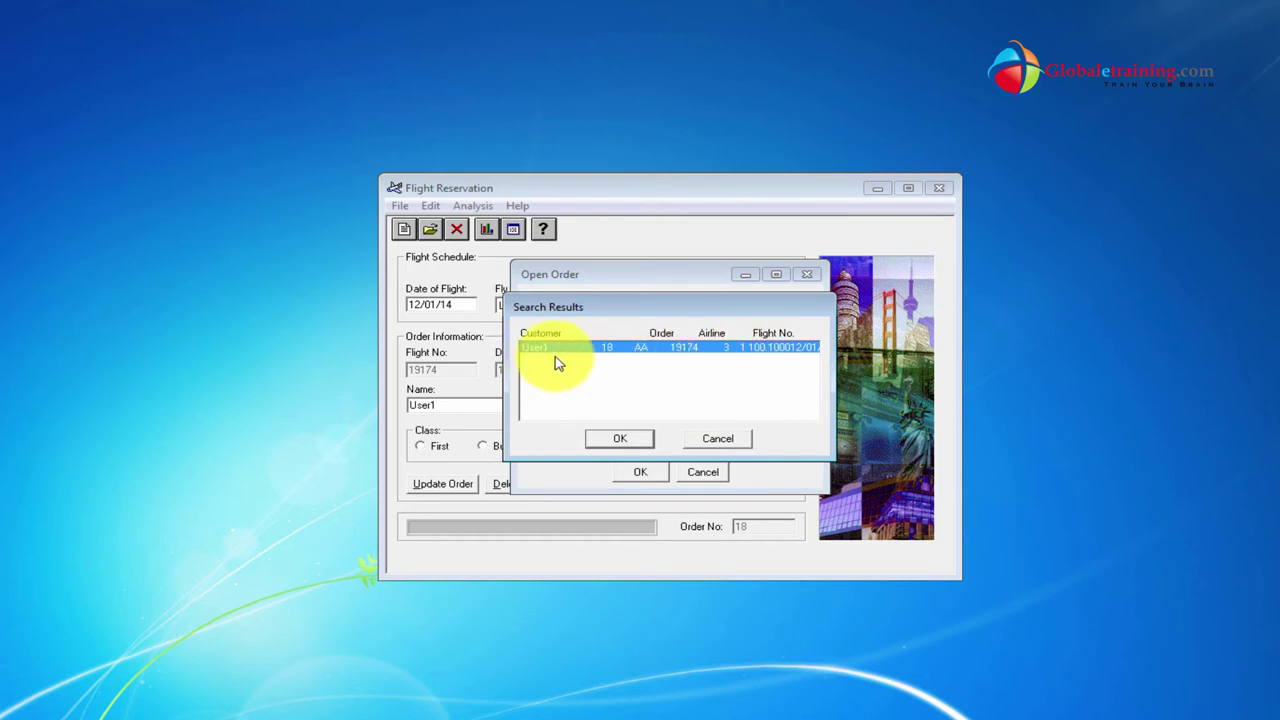
click(624, 443)
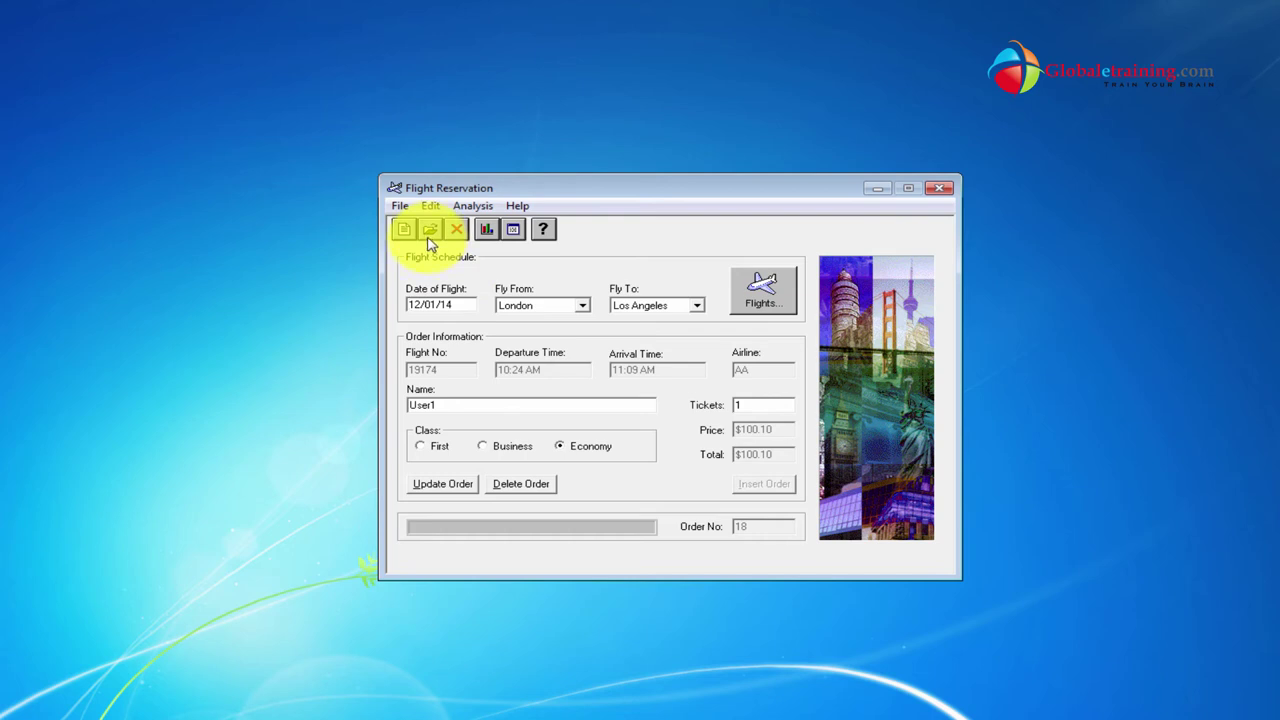
Replace the customer name with Global and update order 18.
double_click(458, 403)
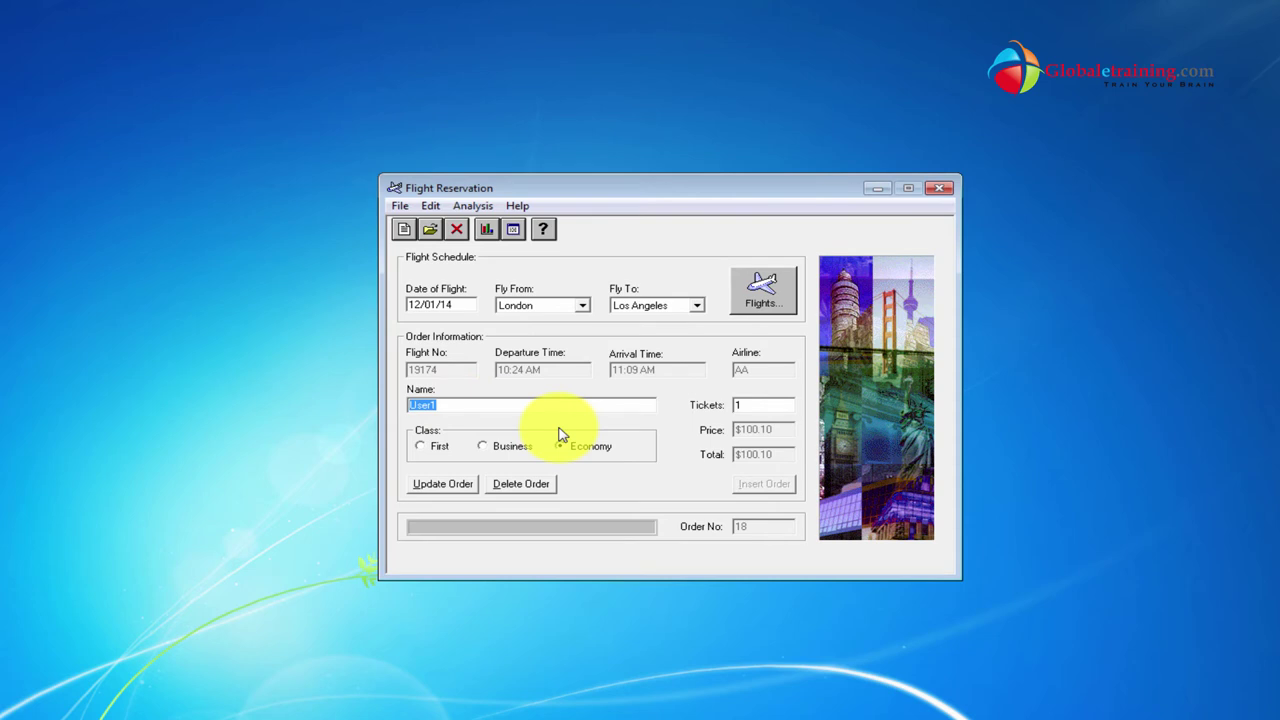
text(Global)
click(432, 484)
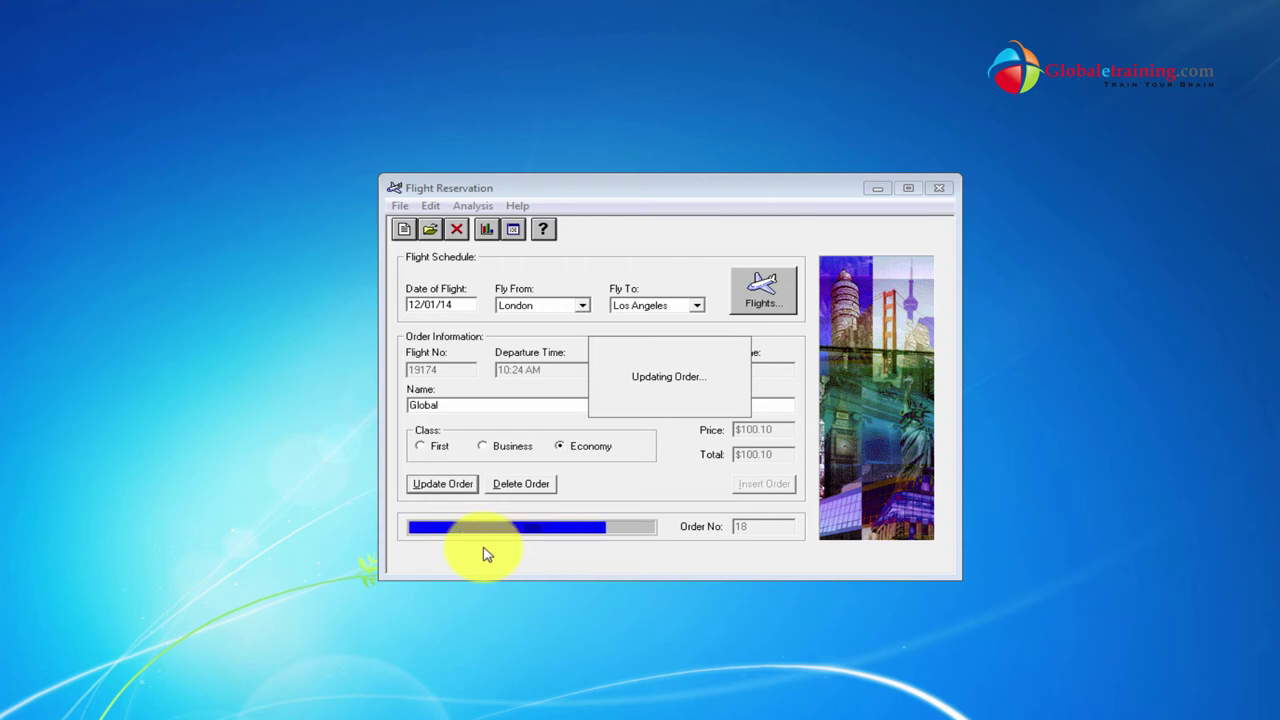
Load customer Global's order via a Customer Name search, then close Flight Reservation.
double_click(432, 408)
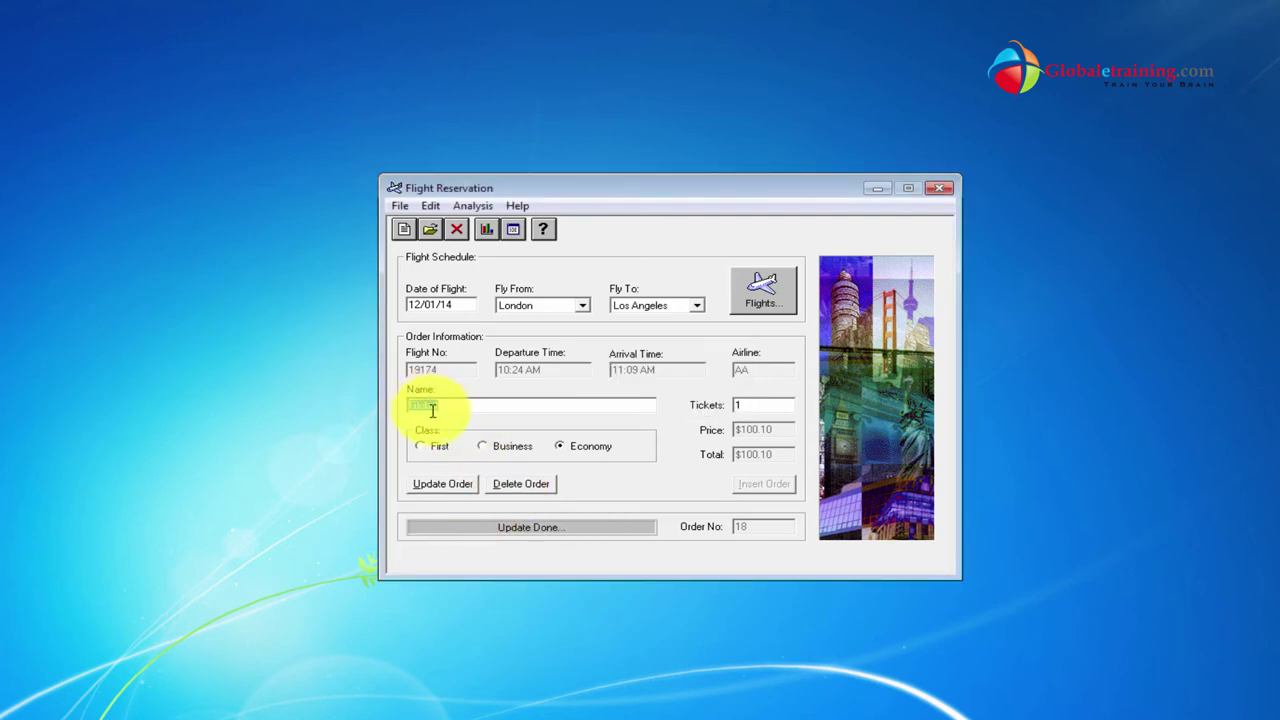
click(429, 229)
click(584, 316)
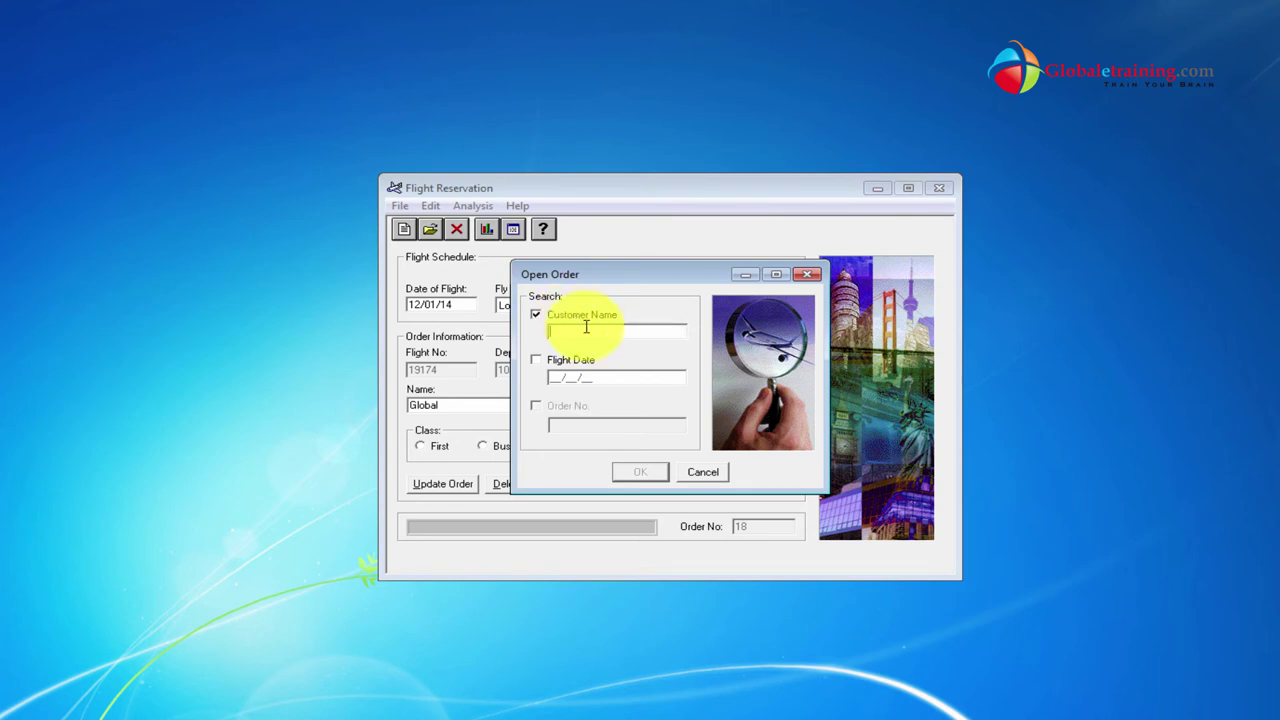
text(Global)
click(638, 474)
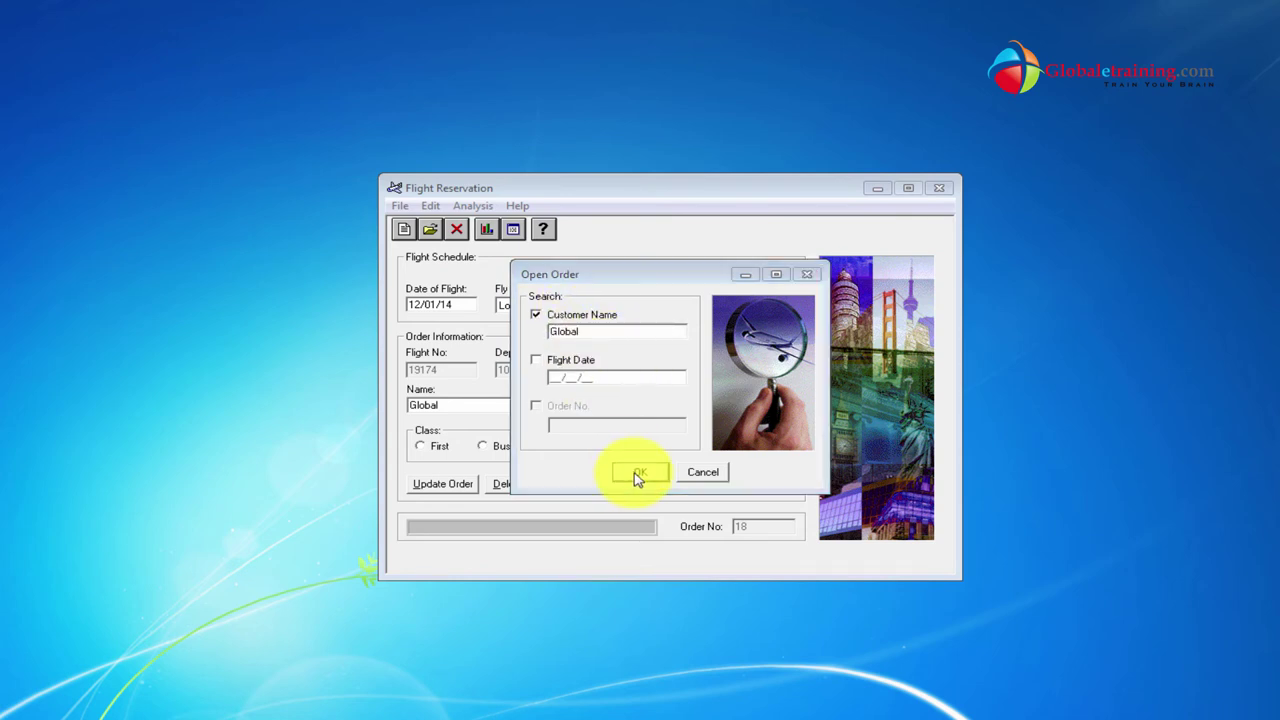
click(624, 441)
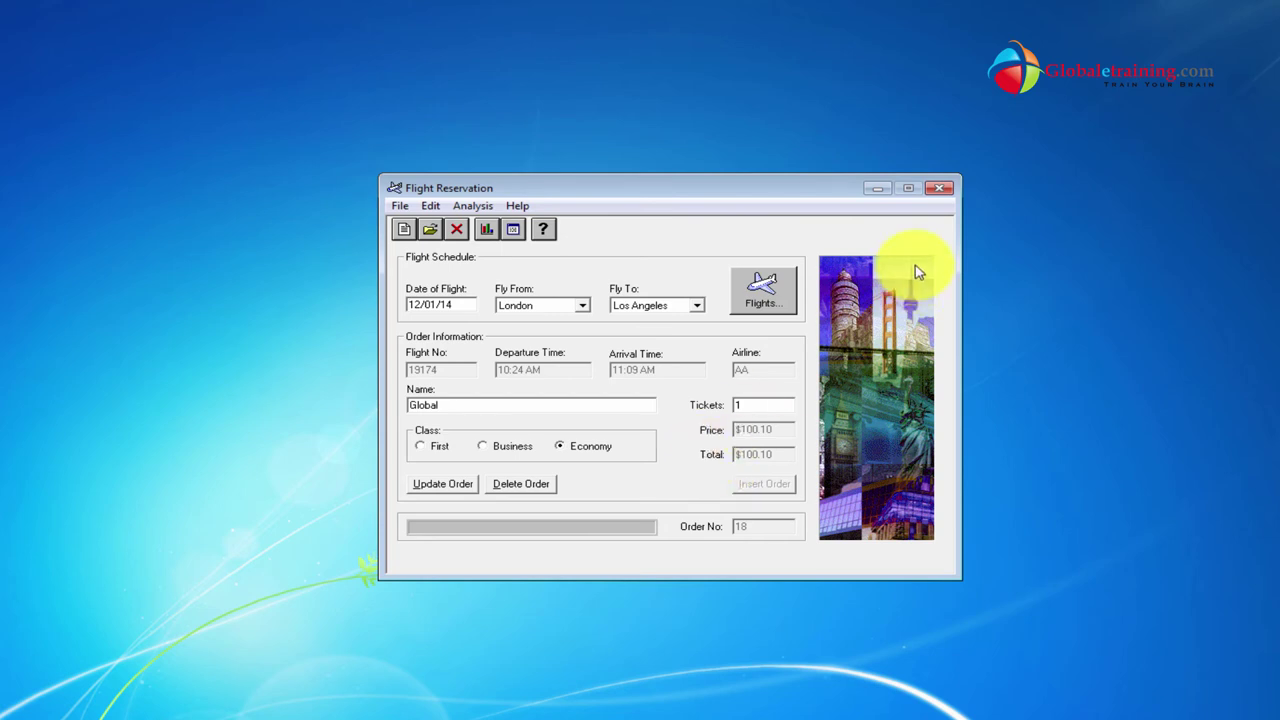
click(946, 191)
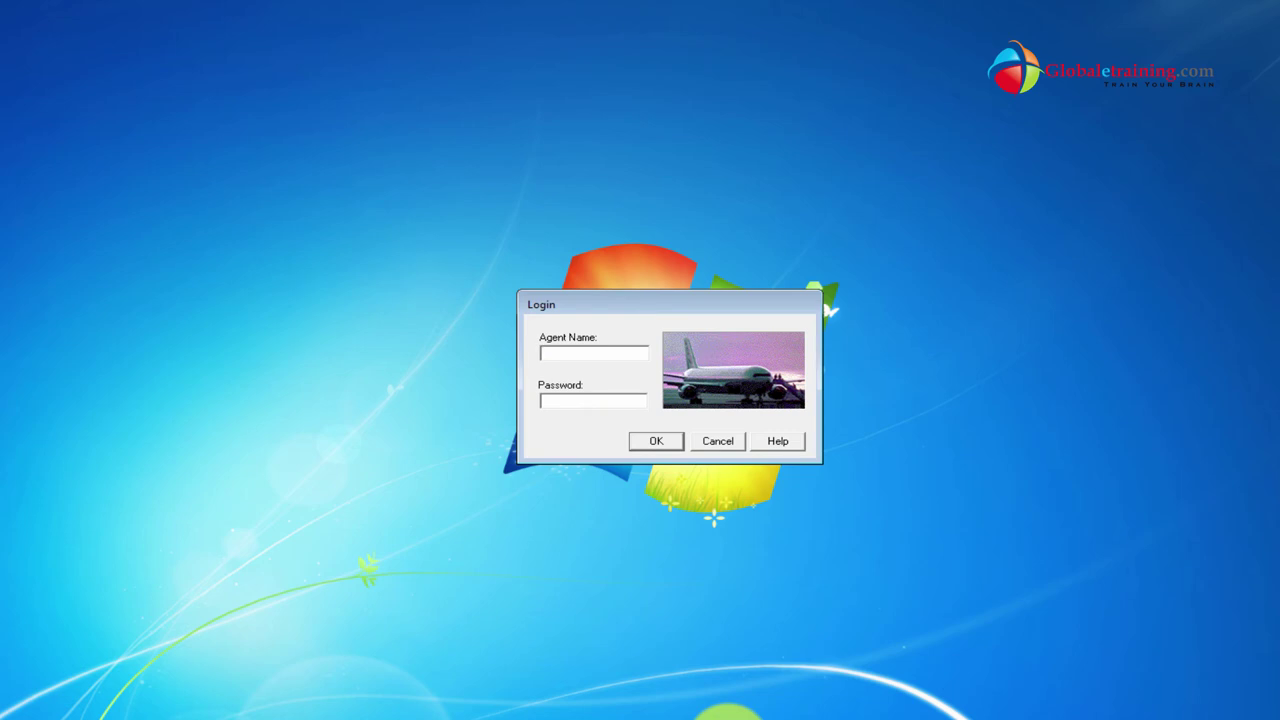
Cancel the login, then set User Account Control to Never notify via the 'uac' search.
click(718, 441)
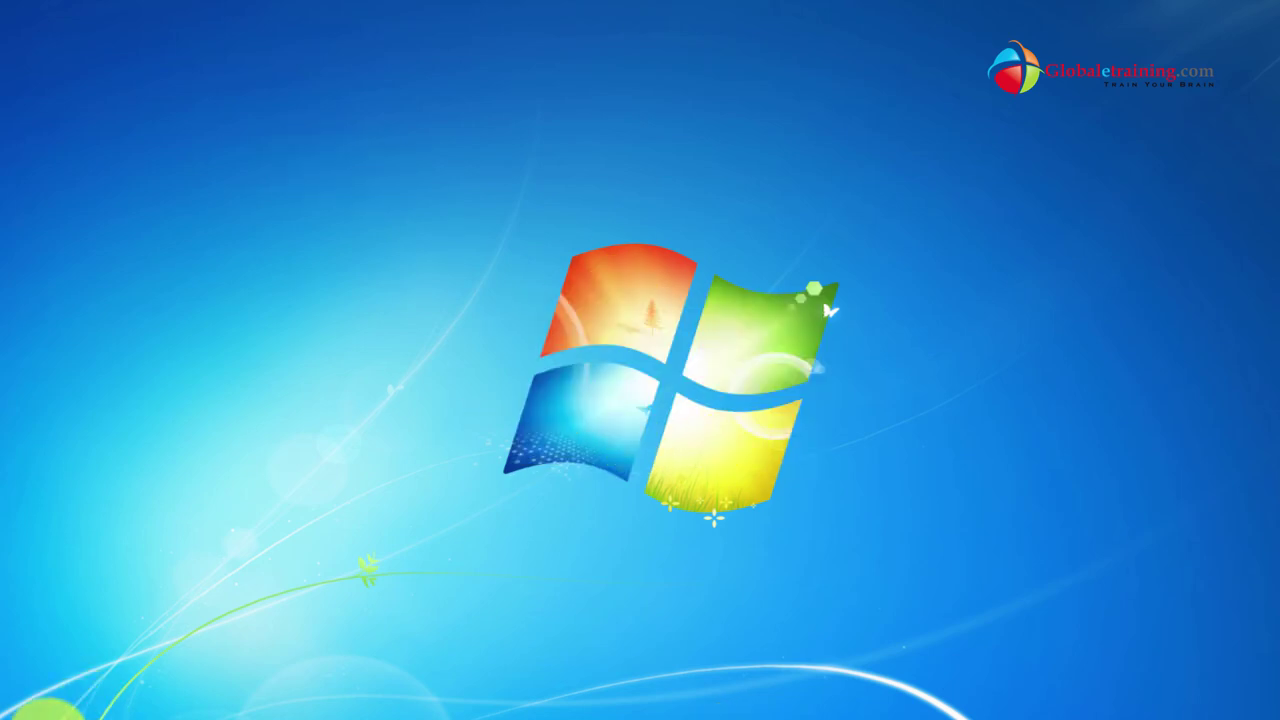
click(30, 712)
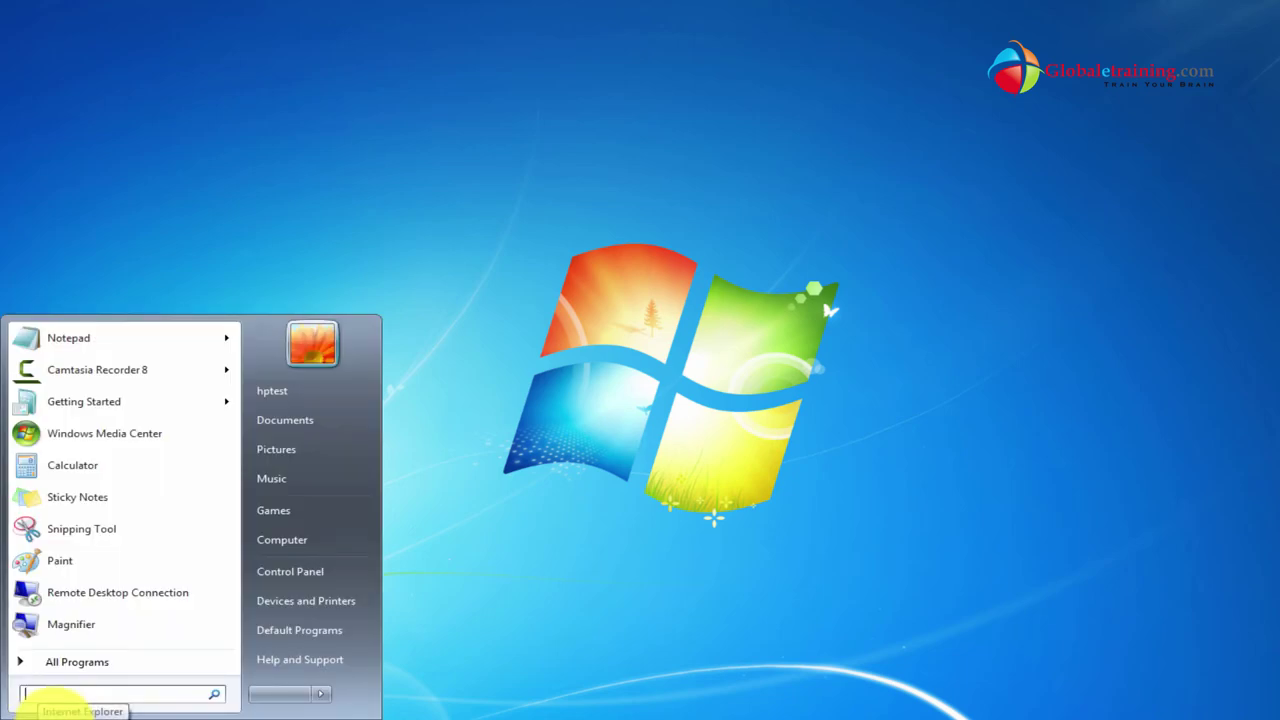
text(uac)
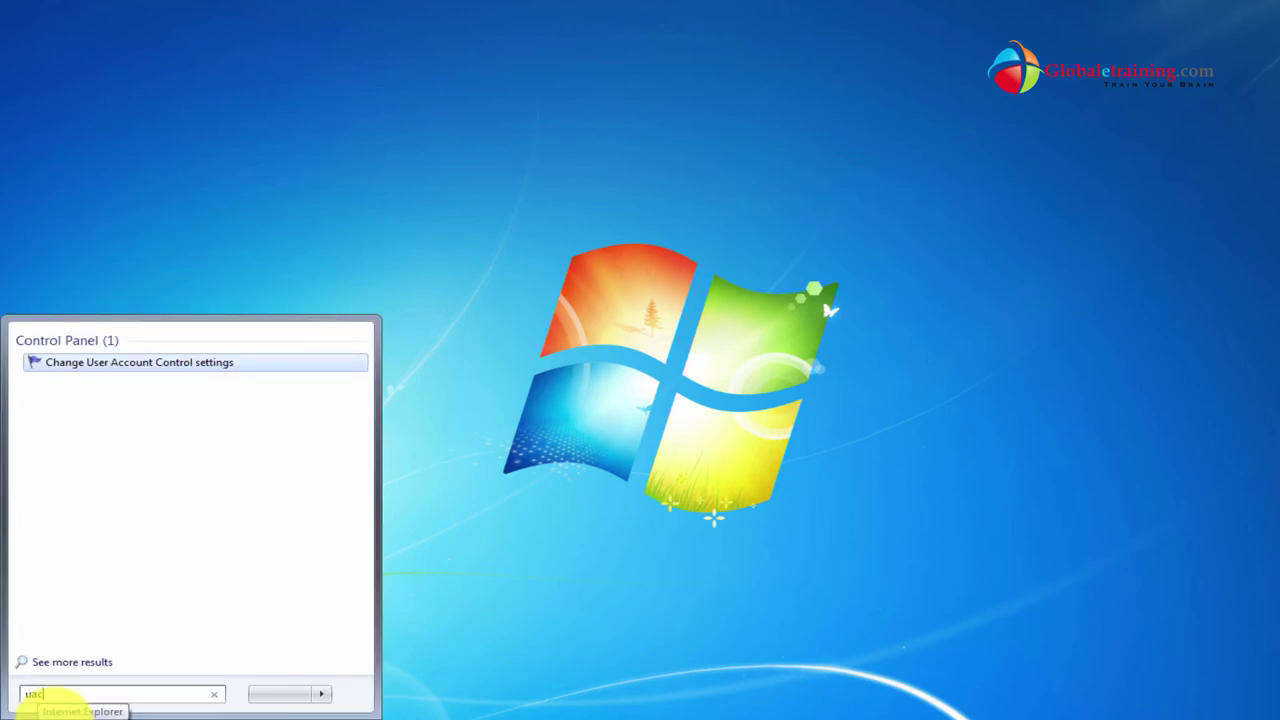
key(Return)
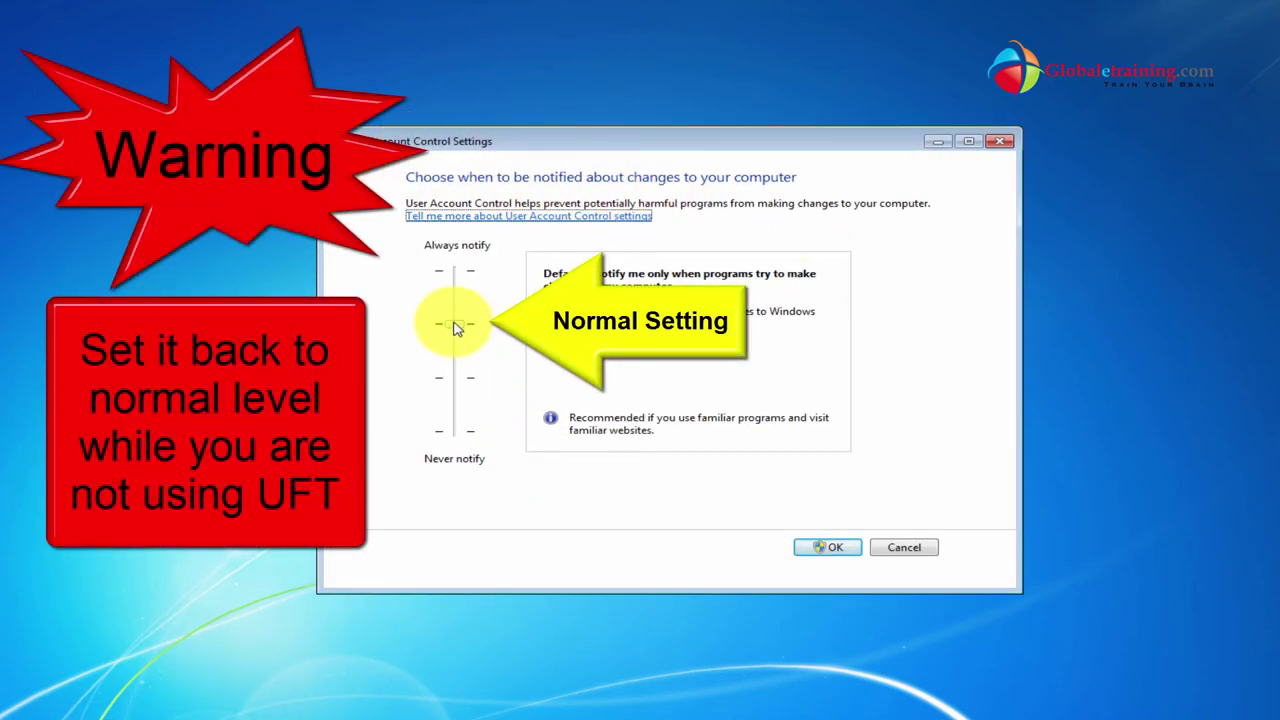
drag(455, 325, 455, 432)
click(824, 552)
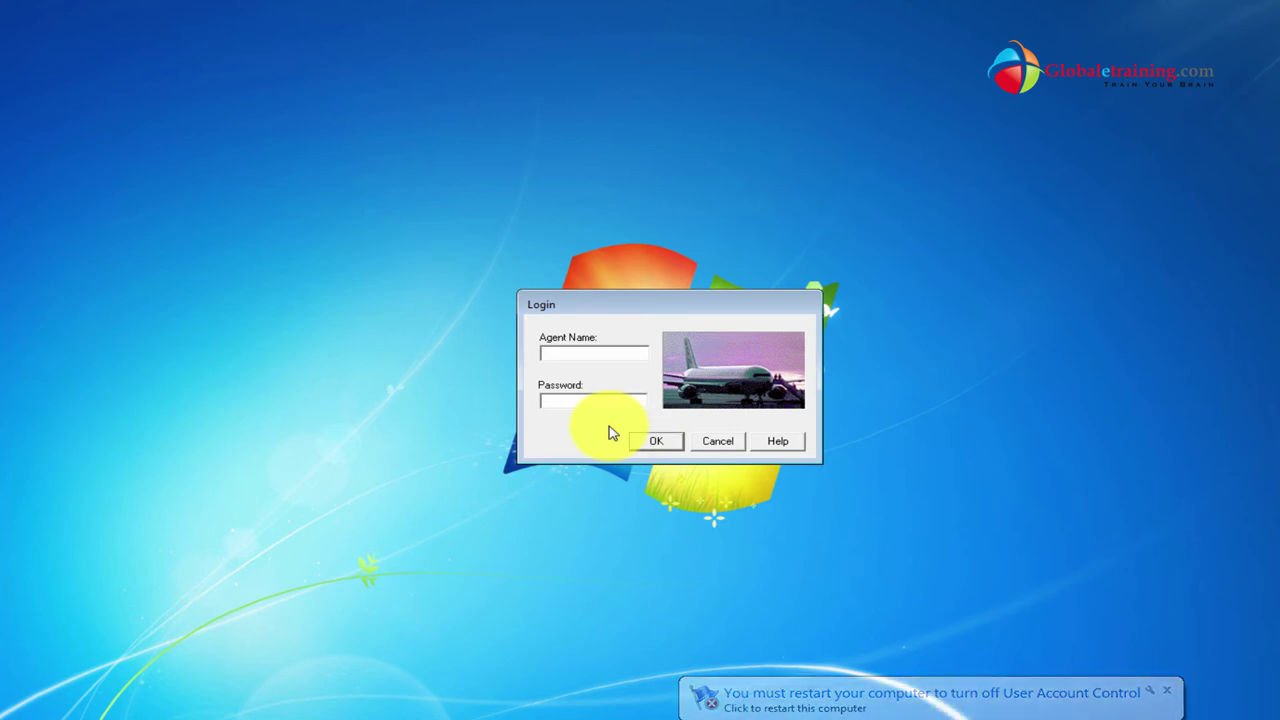
Log in with the agent password, then set date 12/05/14 from Los Angeles to London.
text(testing)
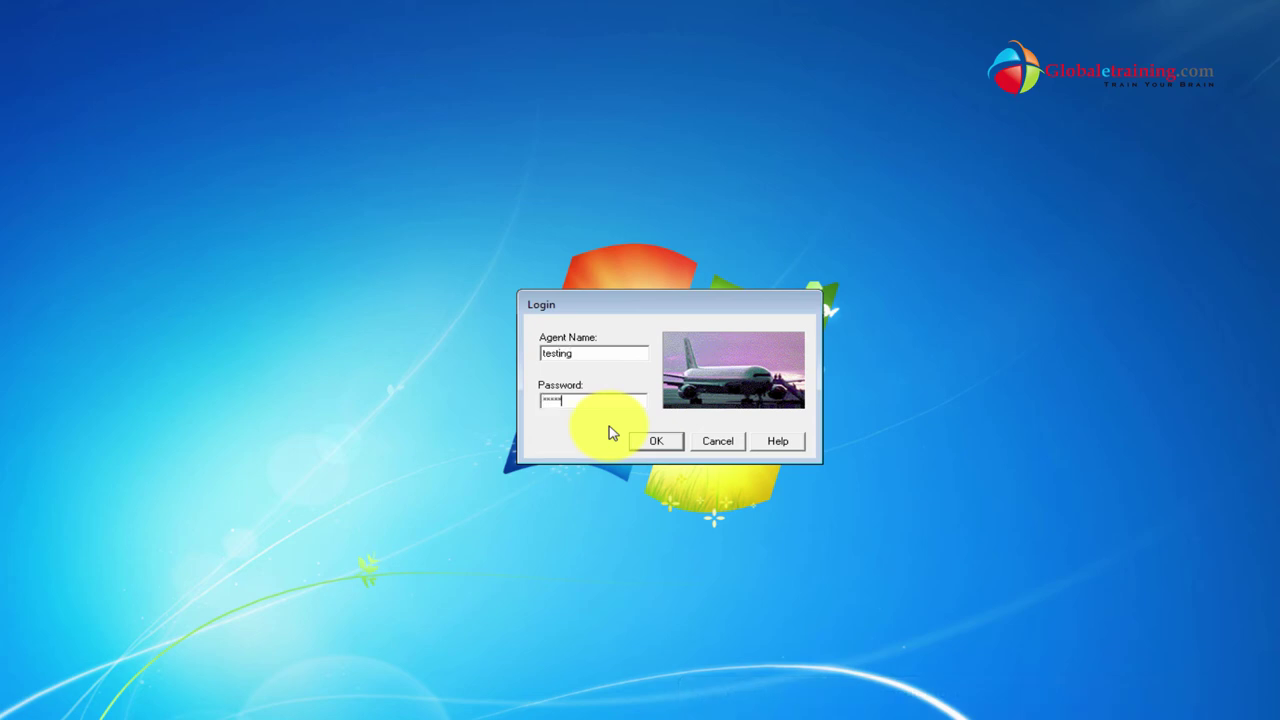
key(Return)
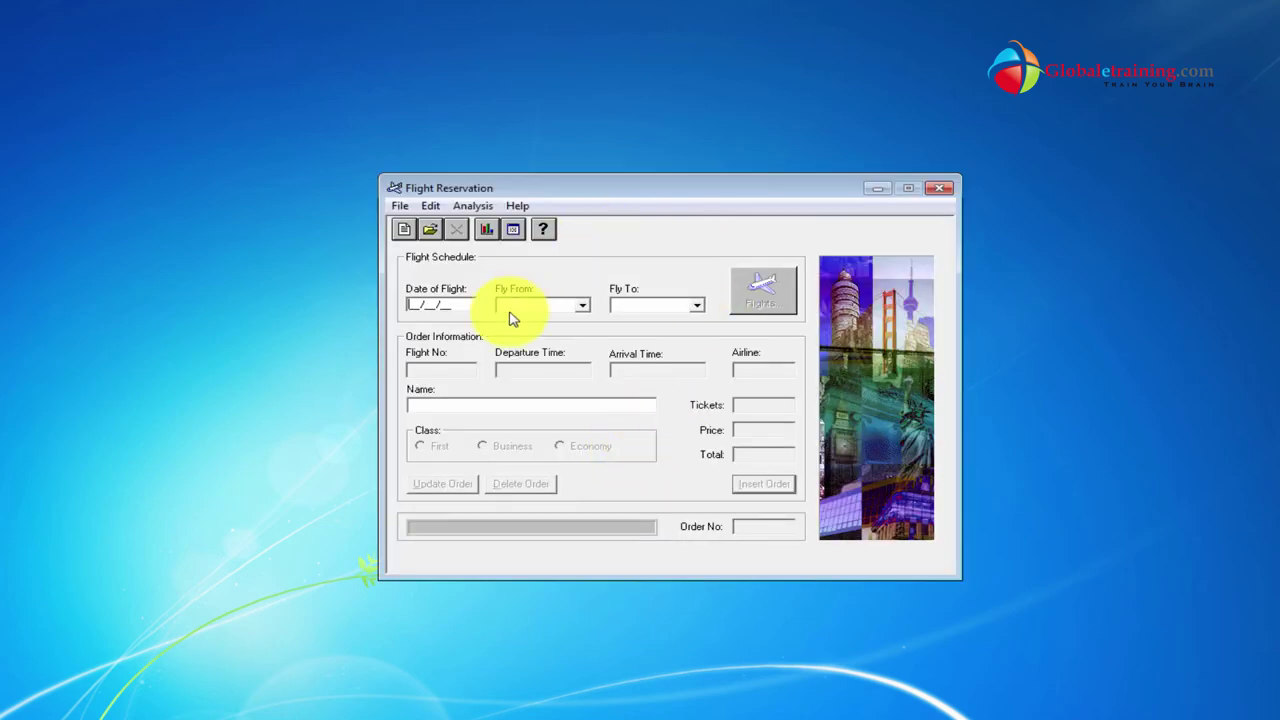
text(12/05/14)
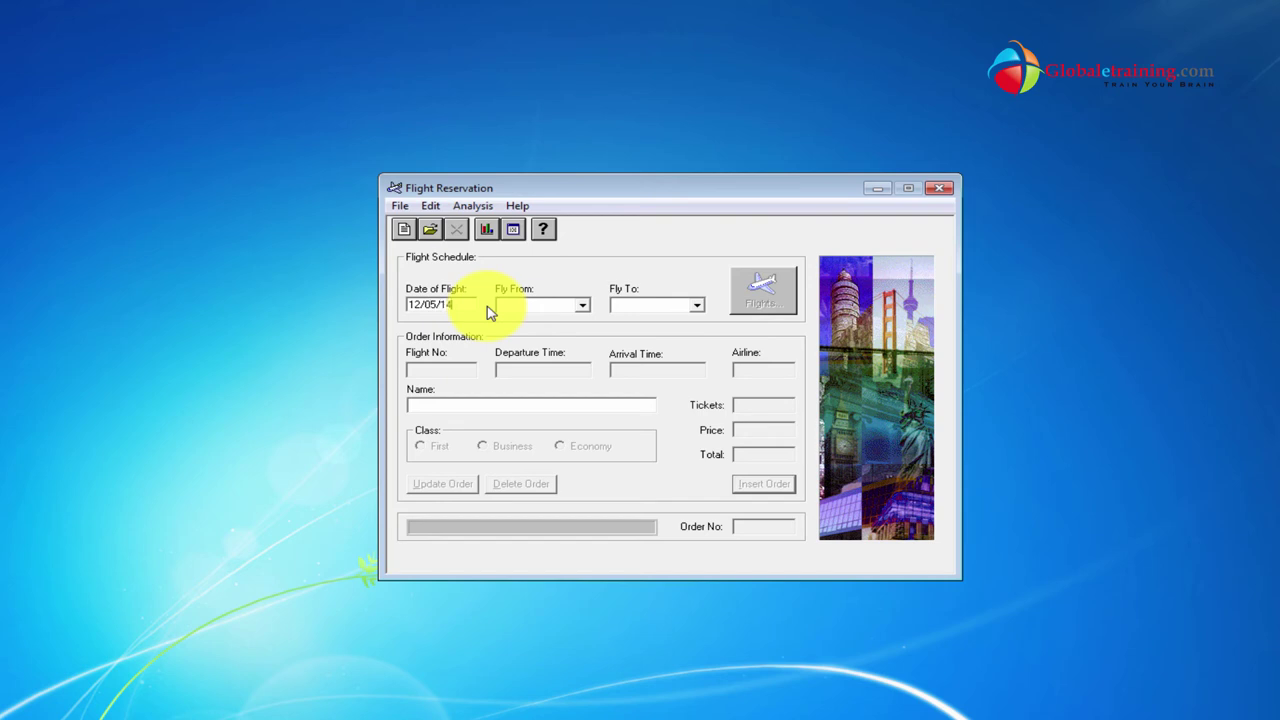
key(Tab)
click(523, 314)
click(543, 349)
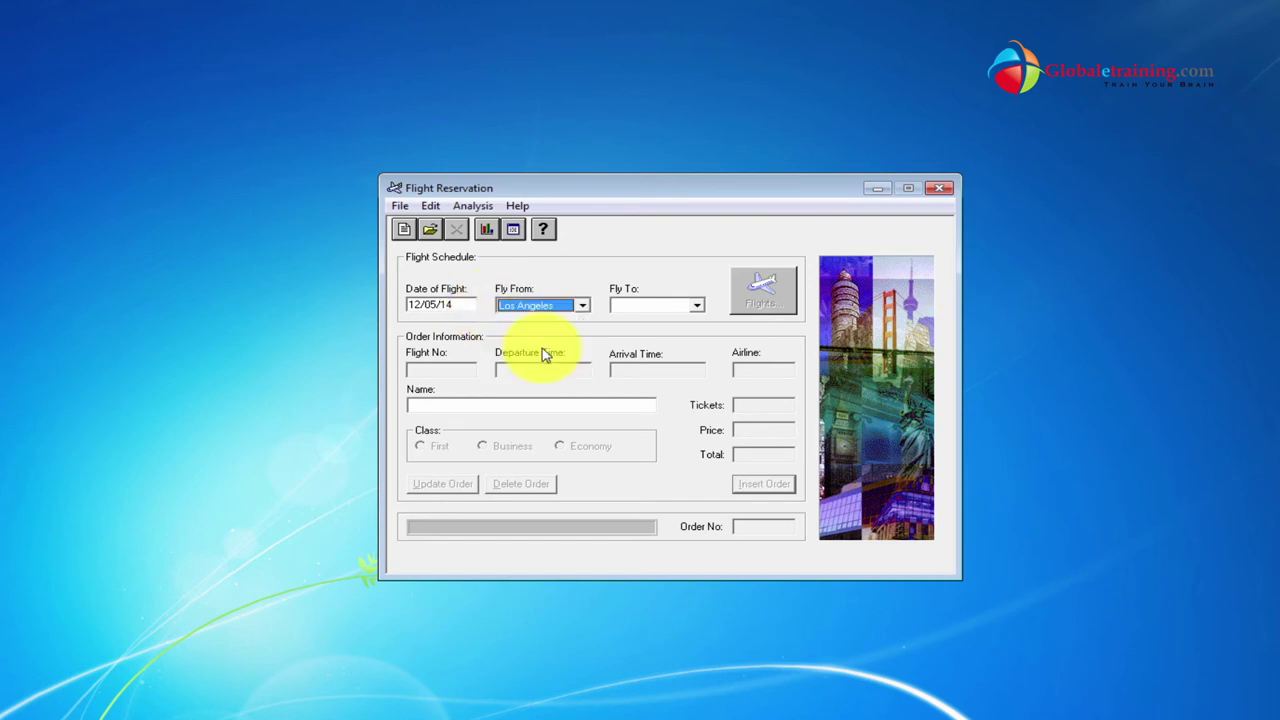
click(660, 312)
click(658, 322)
Pick flight 16833, enter the passenger's name, and insert the 3-ticket order.
click(763, 290)
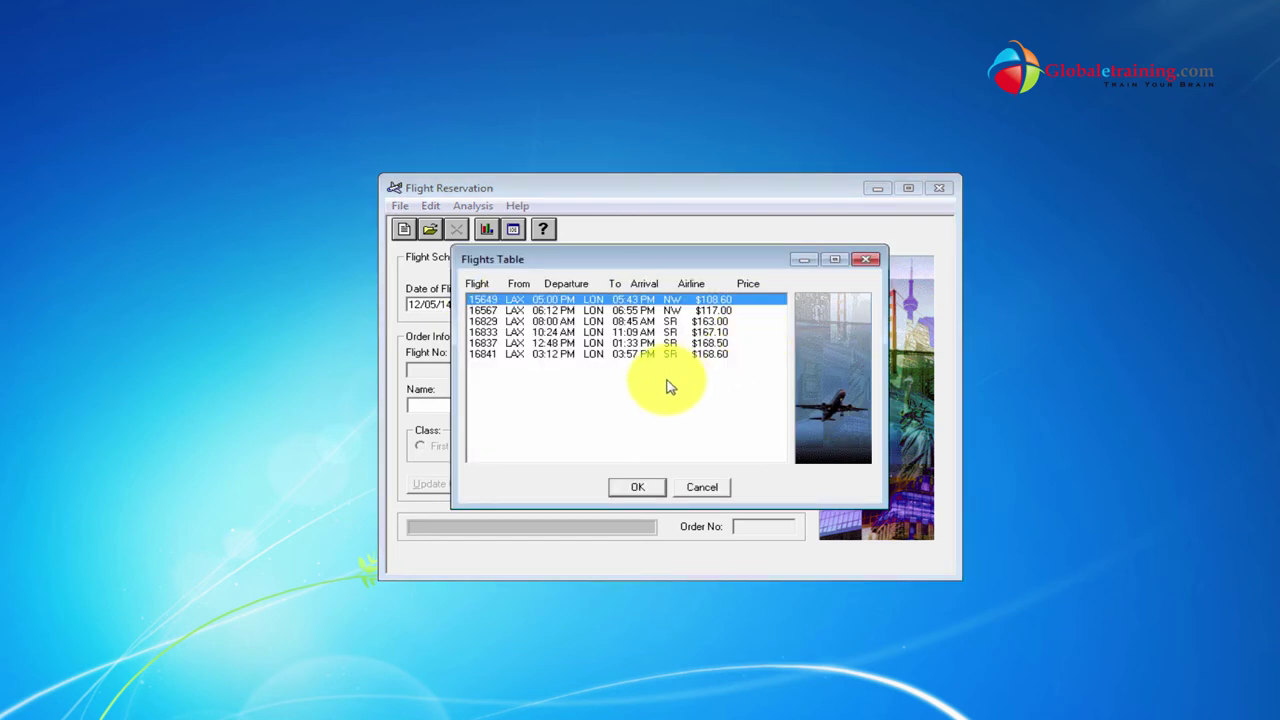
click(650, 332)
click(655, 480)
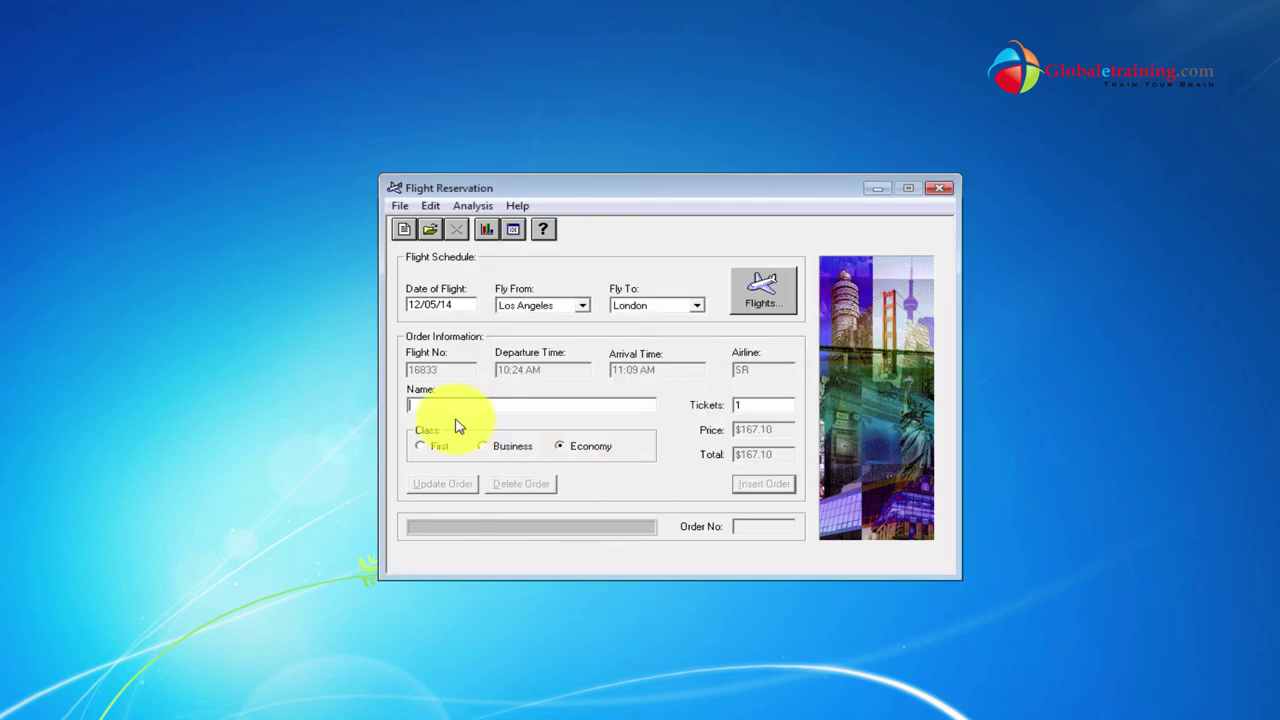
text(John)
key(Tab)
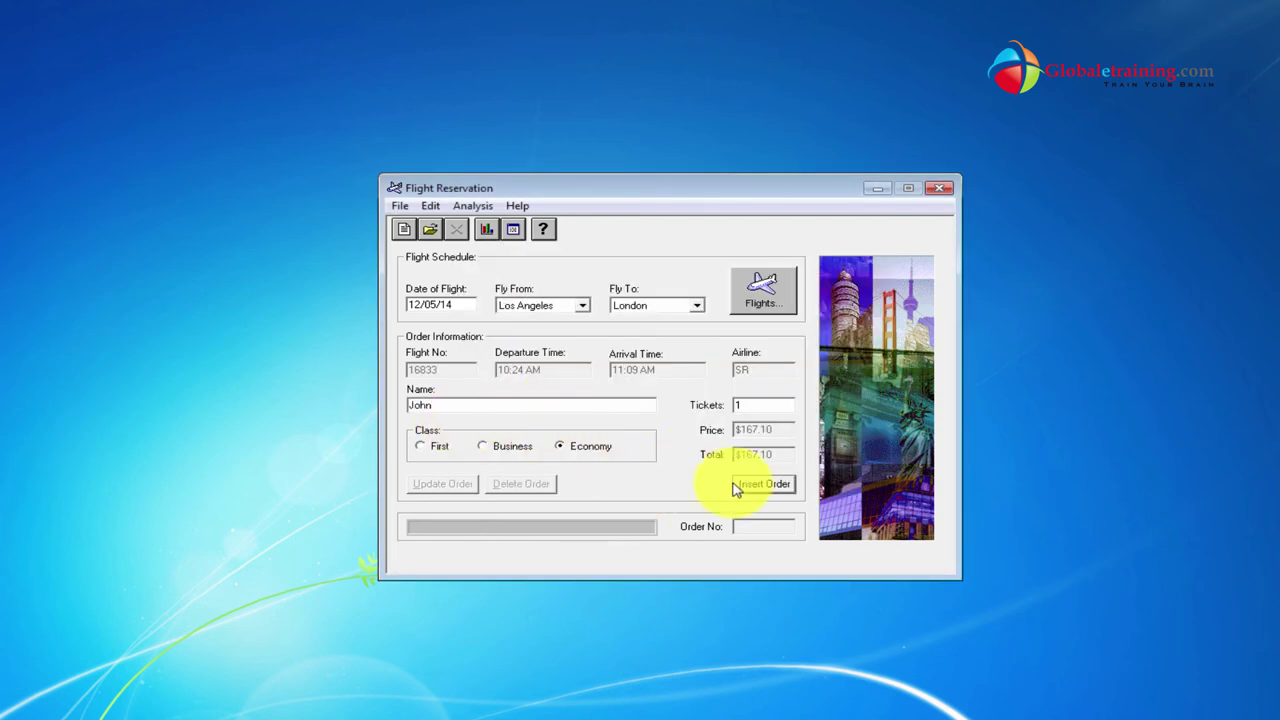
click(773, 492)
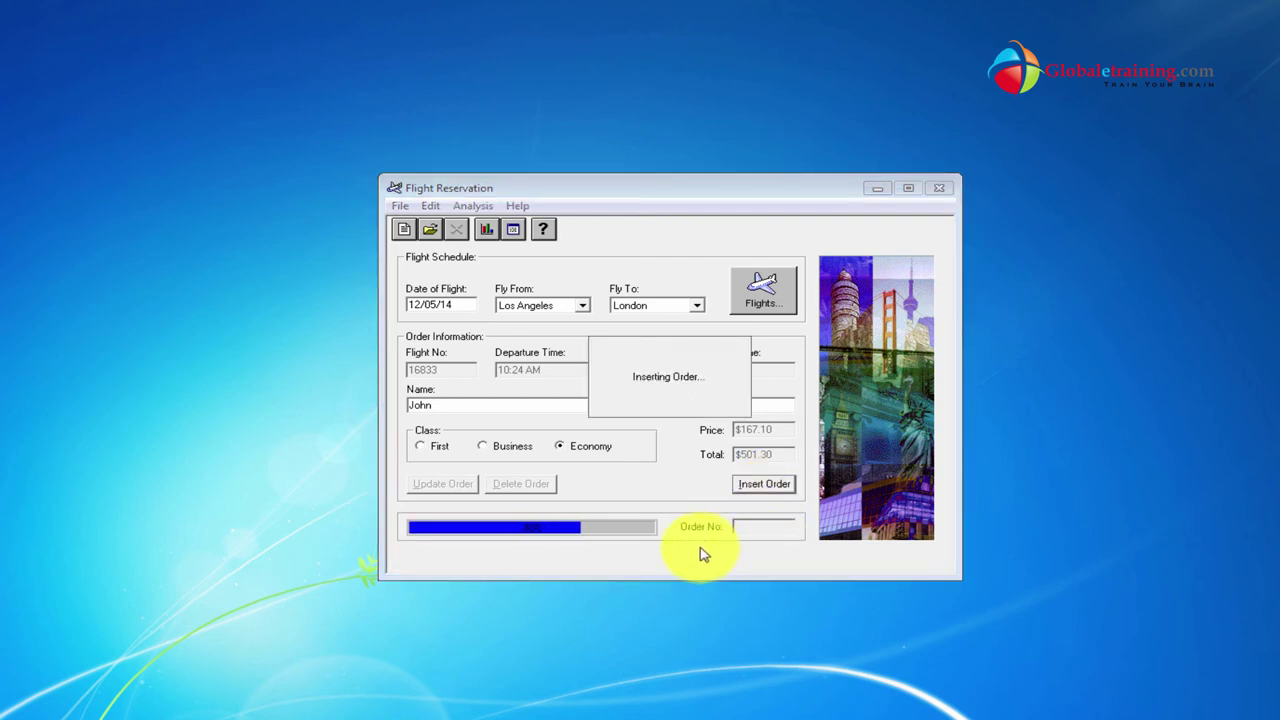
Find and load the order by flight date 12/05/14.
click(421, 233)
click(558, 359)
click(562, 378)
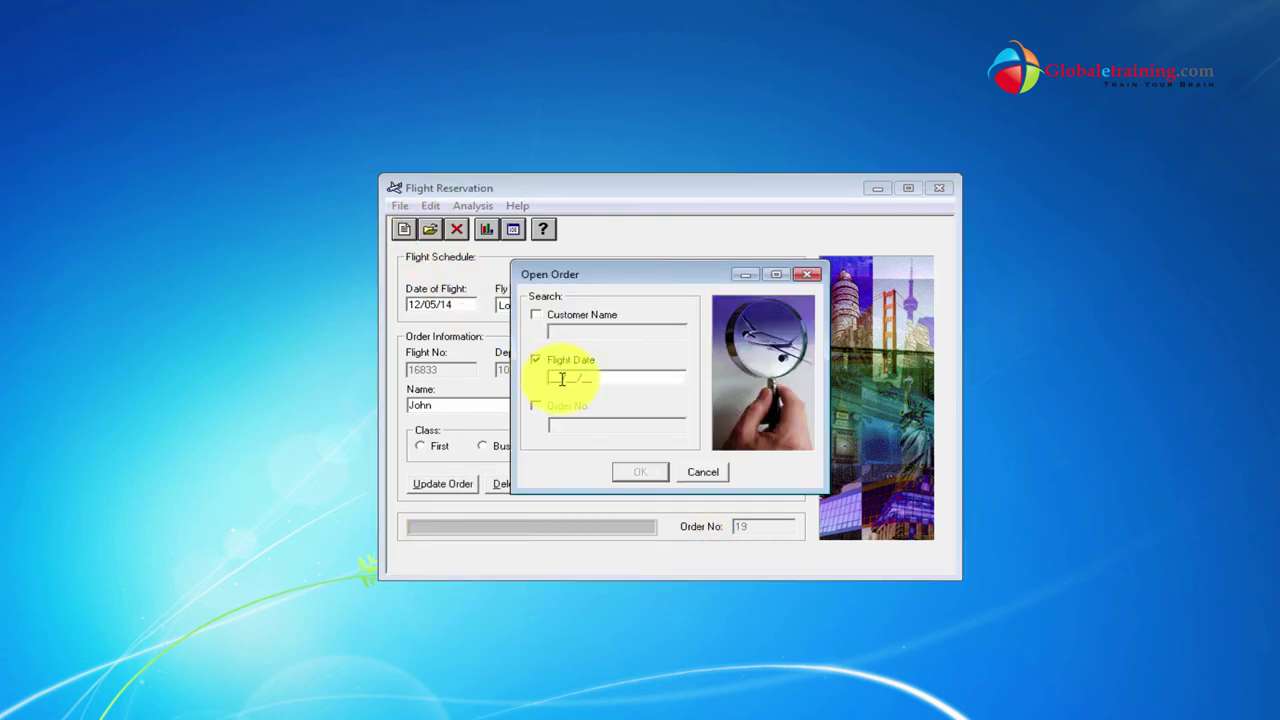
text(12/05/)
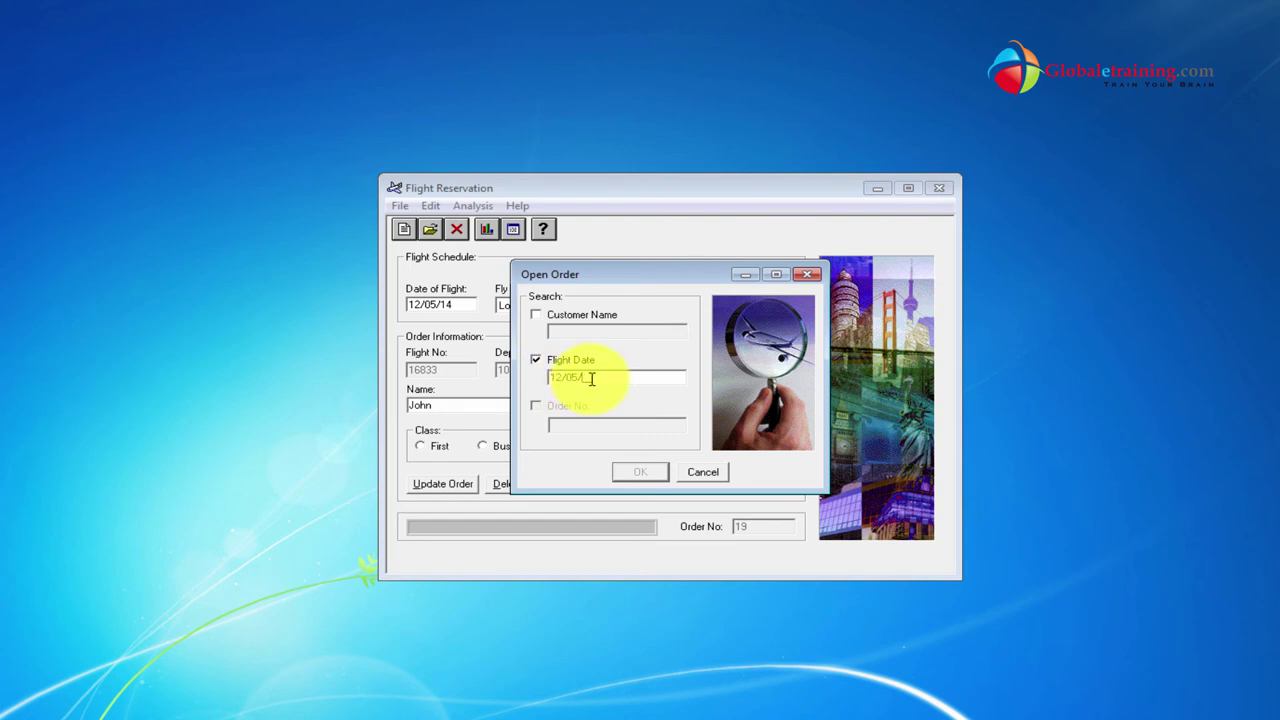
text(14)
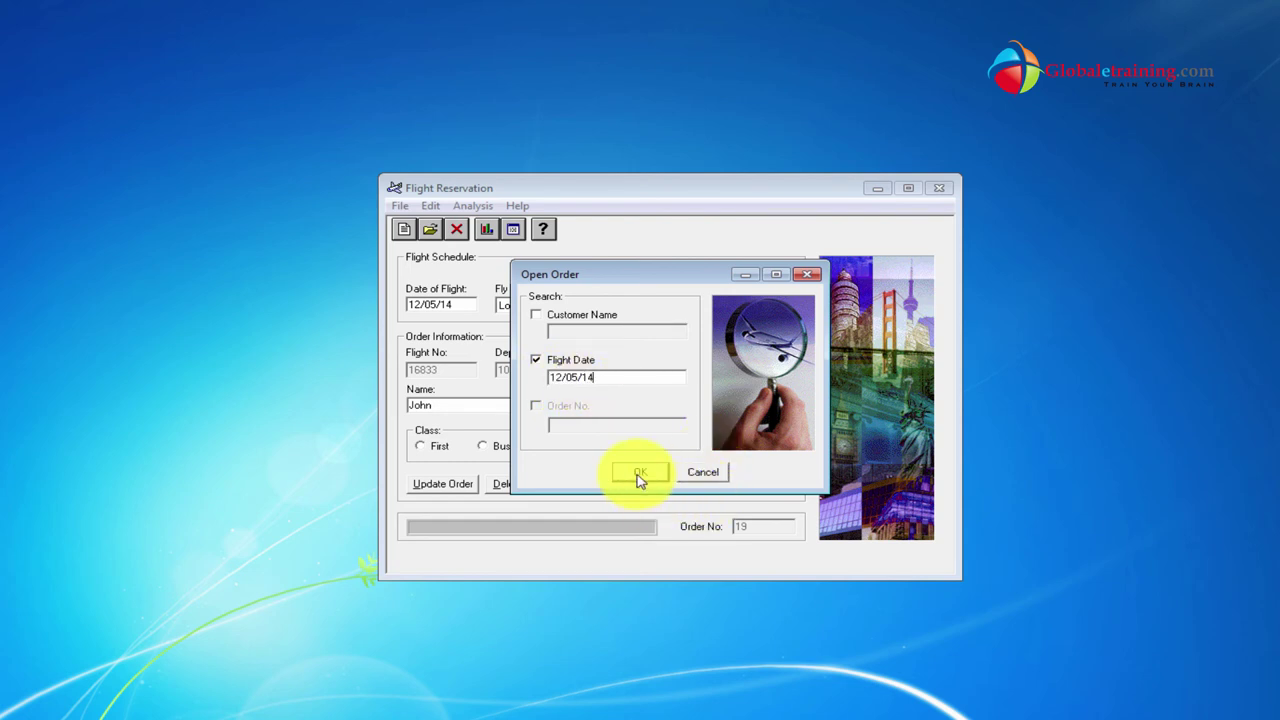
click(640, 474)
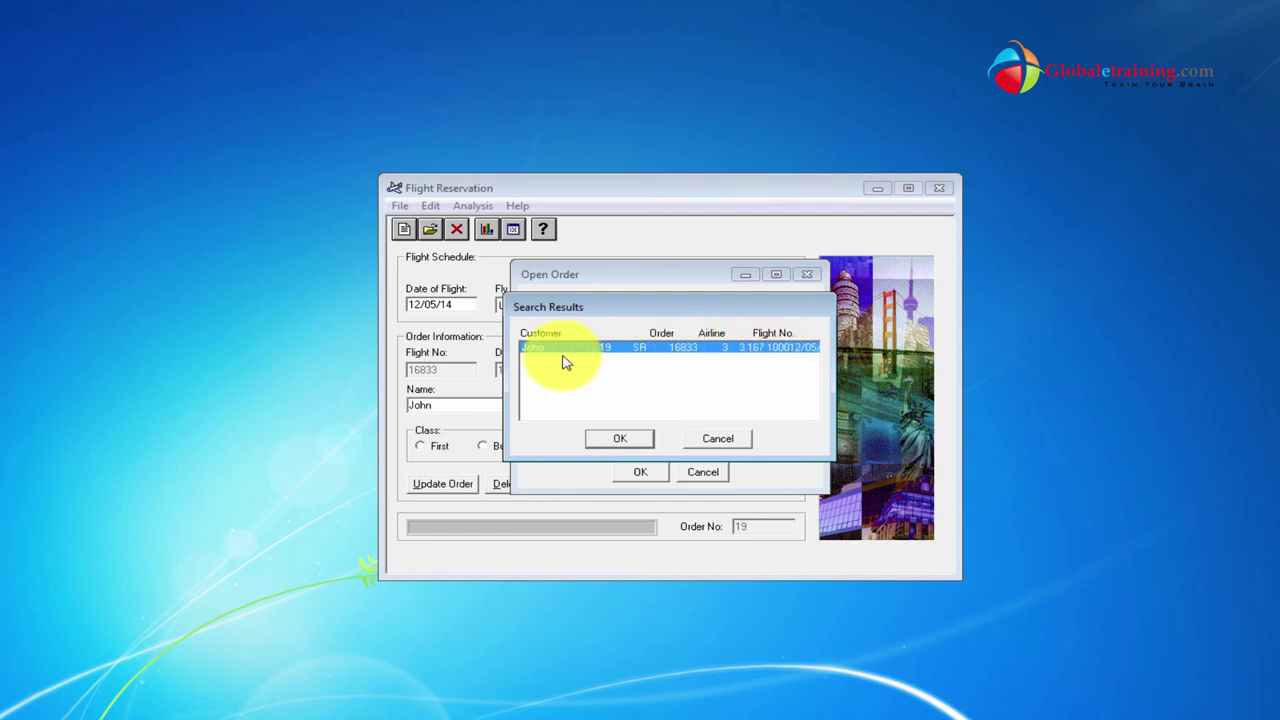
click(643, 439)
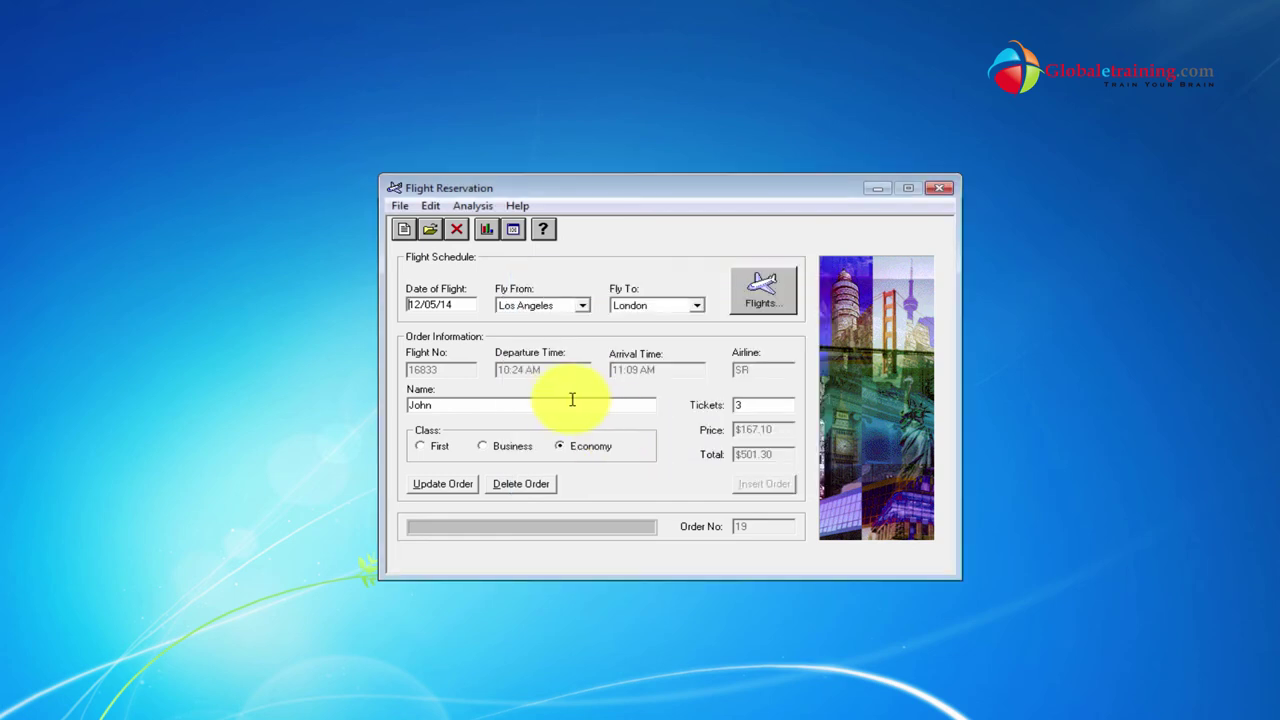
Retrieve the same order by order number 19.
click(430, 229)
click(558, 406)
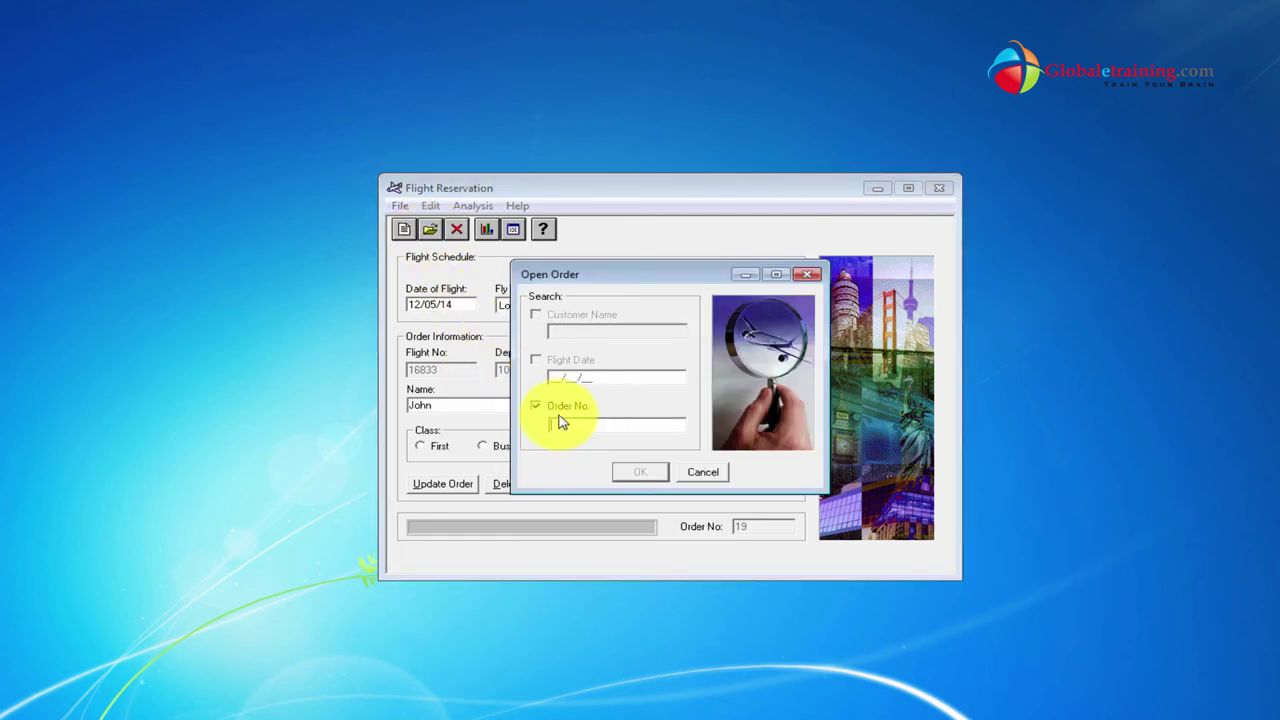
click(573, 422)
text(19)
click(652, 475)
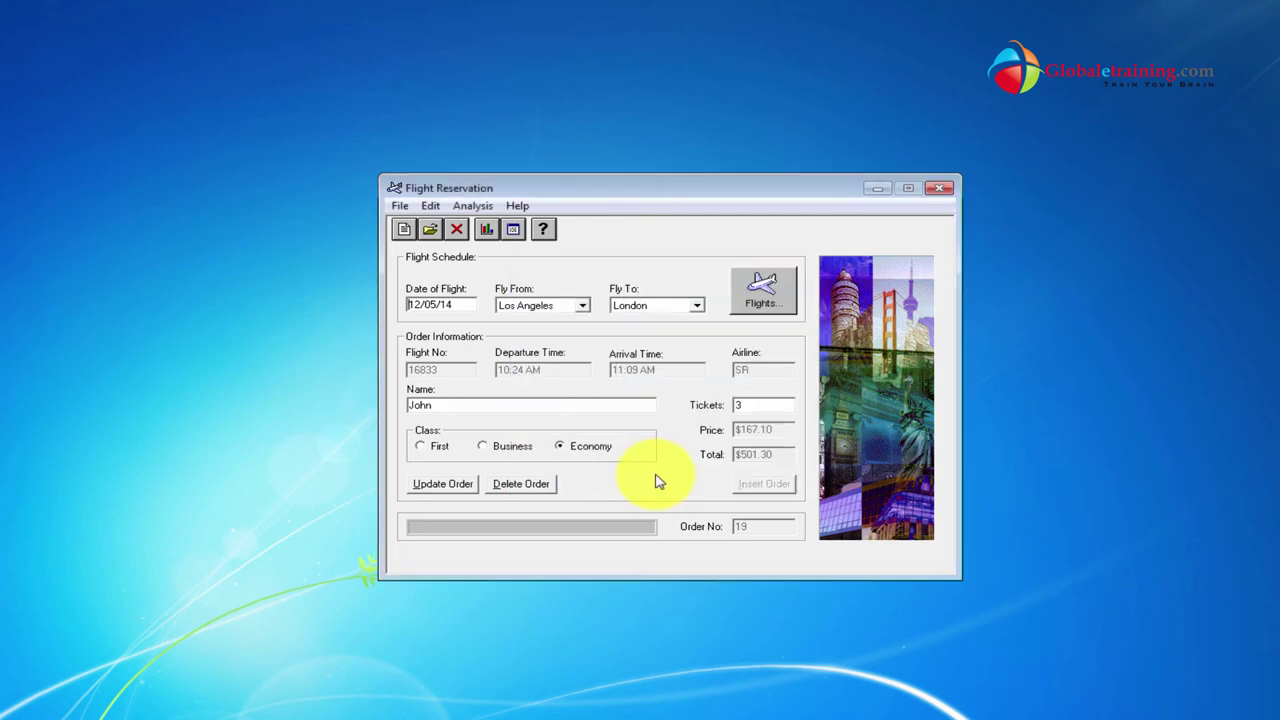
Dismiss the order search, then delete order 19 and confirm.
click(430, 229)
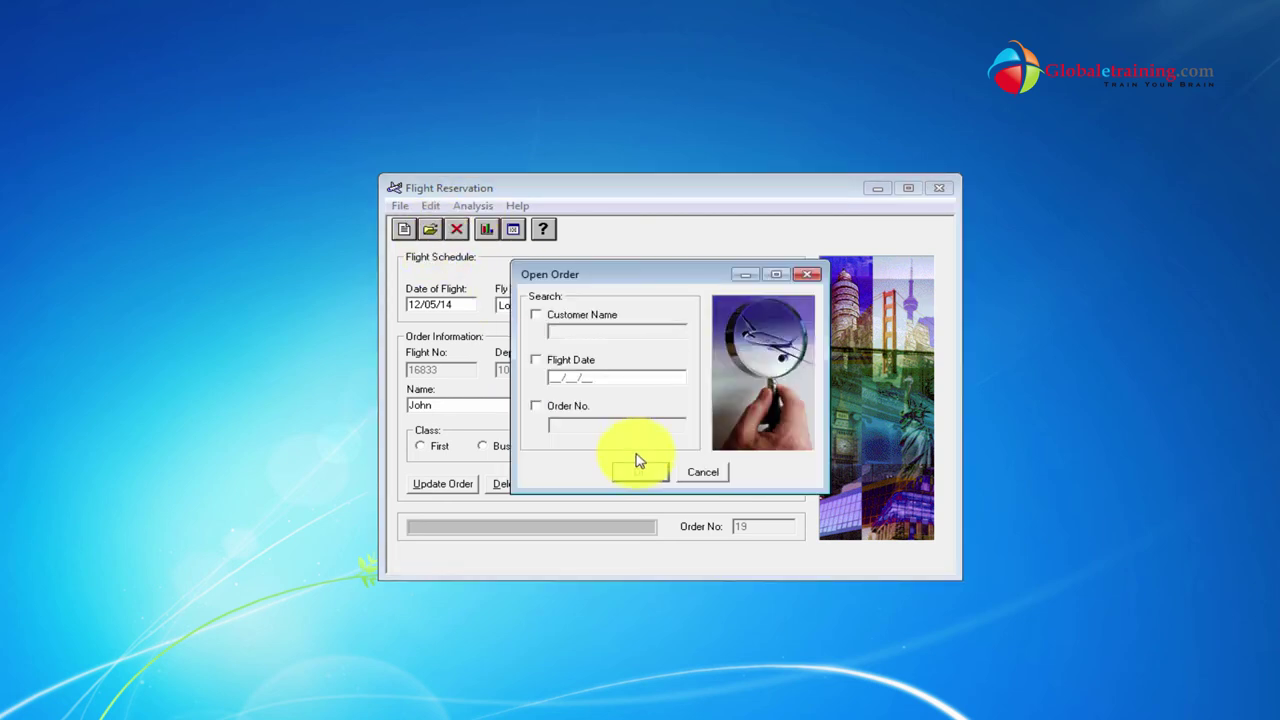
click(704, 474)
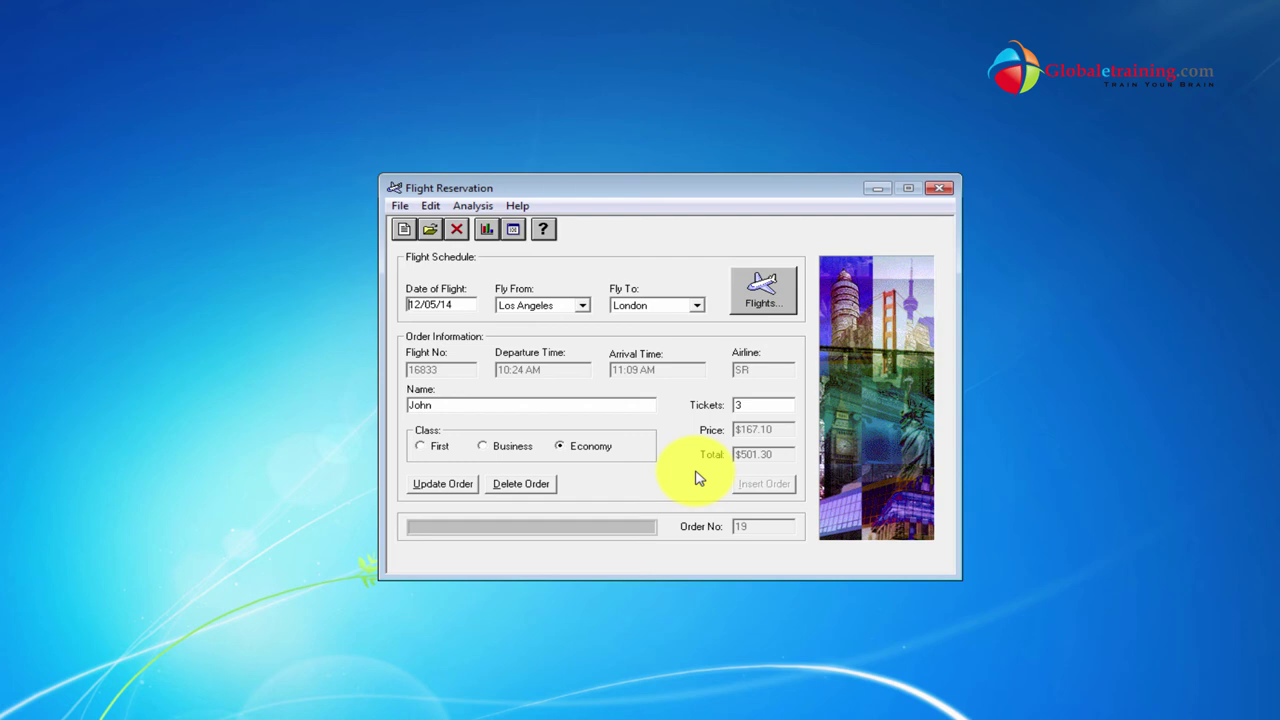
click(535, 486)
click(687, 427)
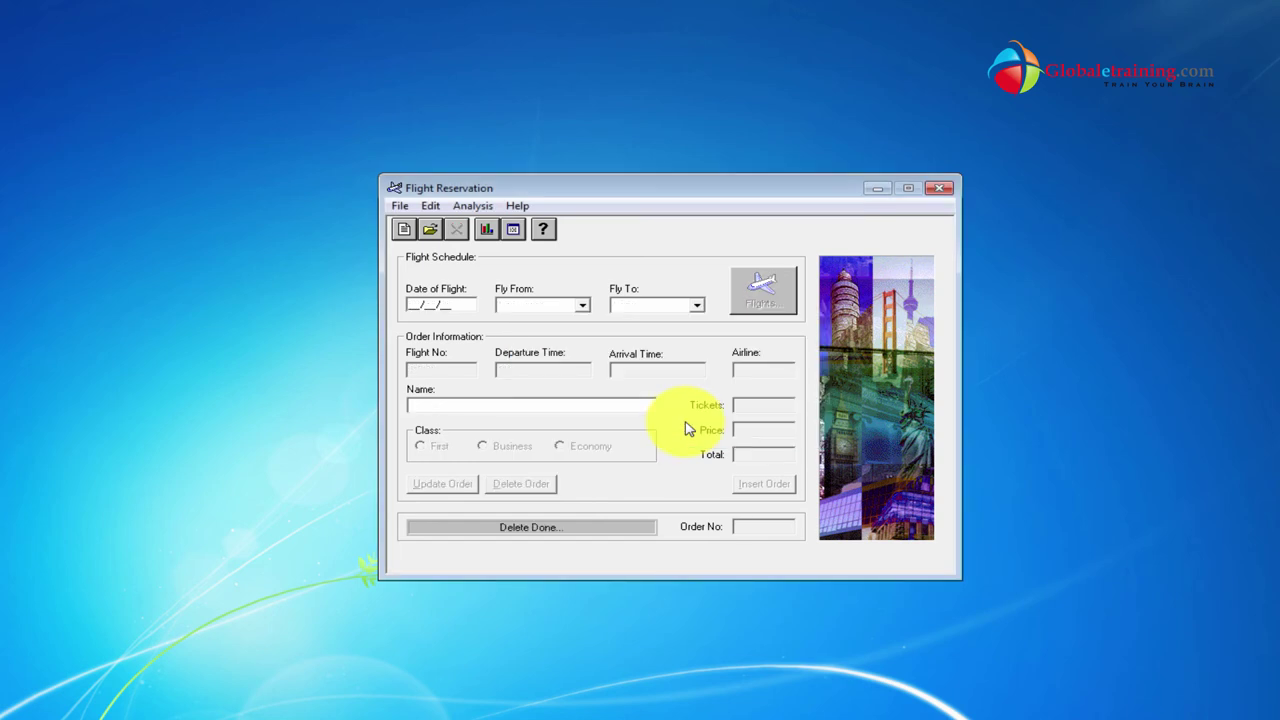
Close Flight Reservation, cancel its login, and open User Account Control settings via 'uac'.
click(941, 190)
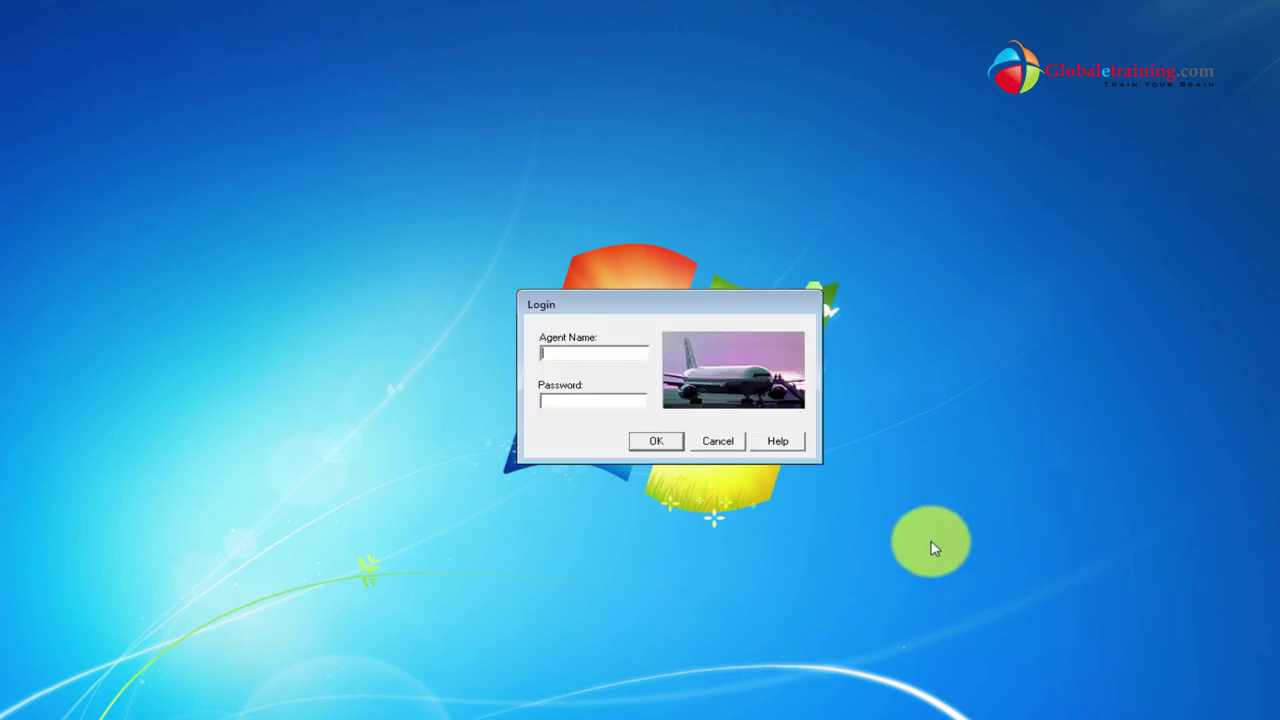
click(717, 441)
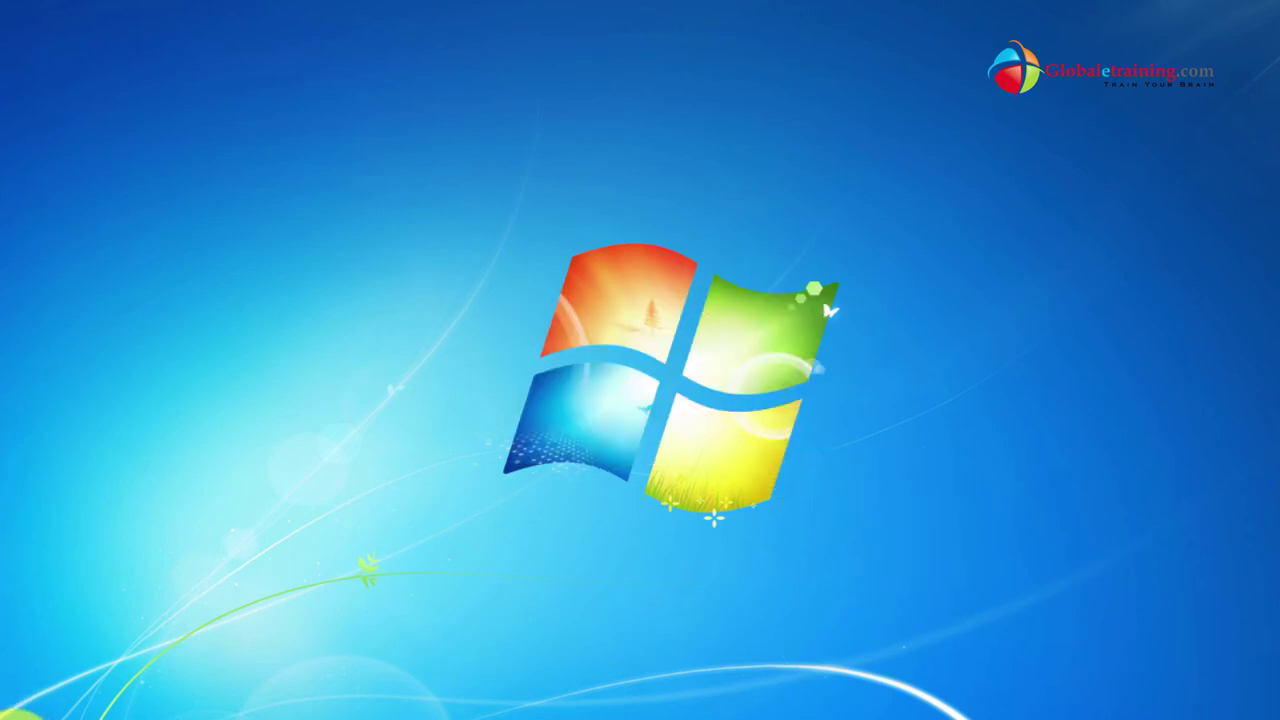
click(57, 706)
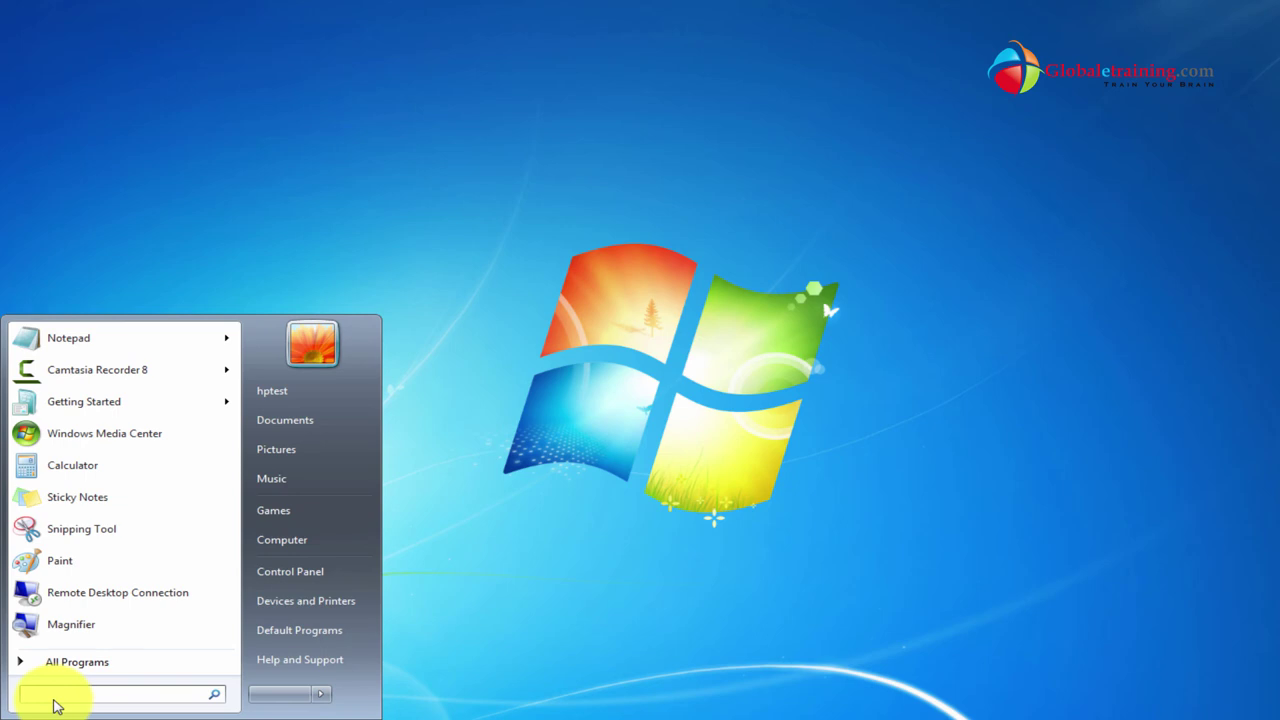
text(uac)
key(Return)
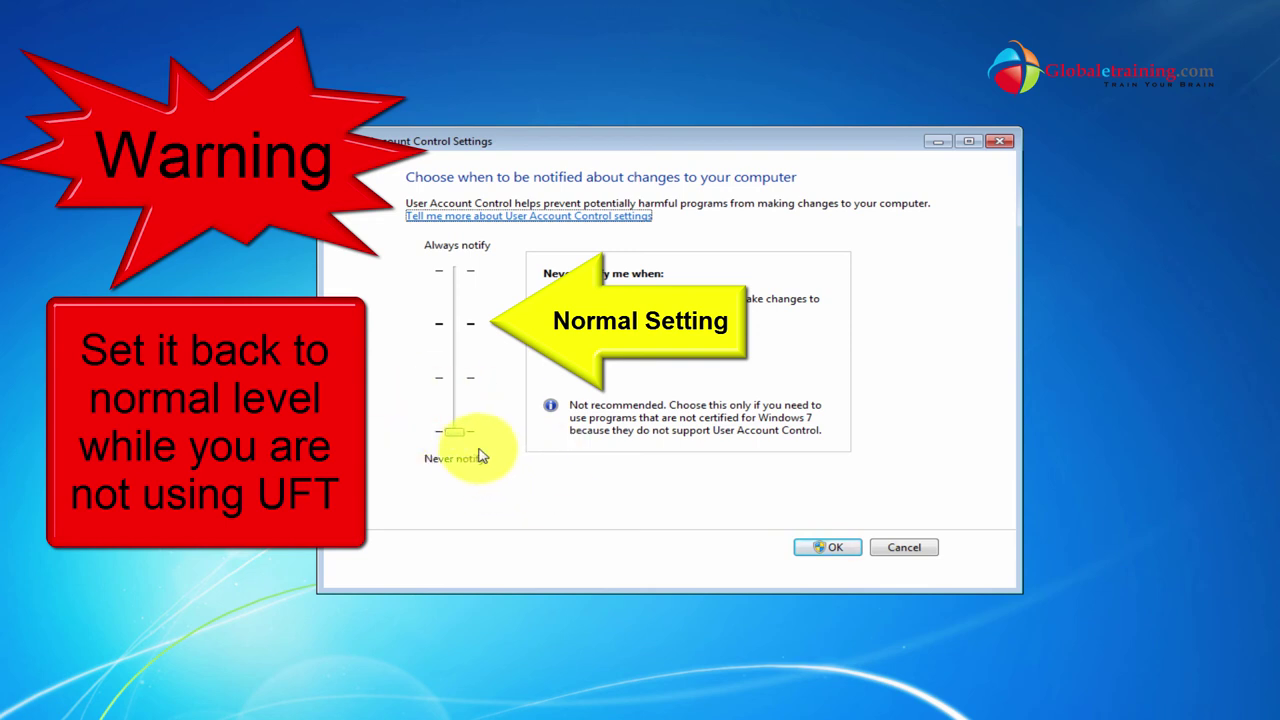
Slide the UAC level between Default and Never notify, then cancel without saving.
drag(455, 438, 457, 323)
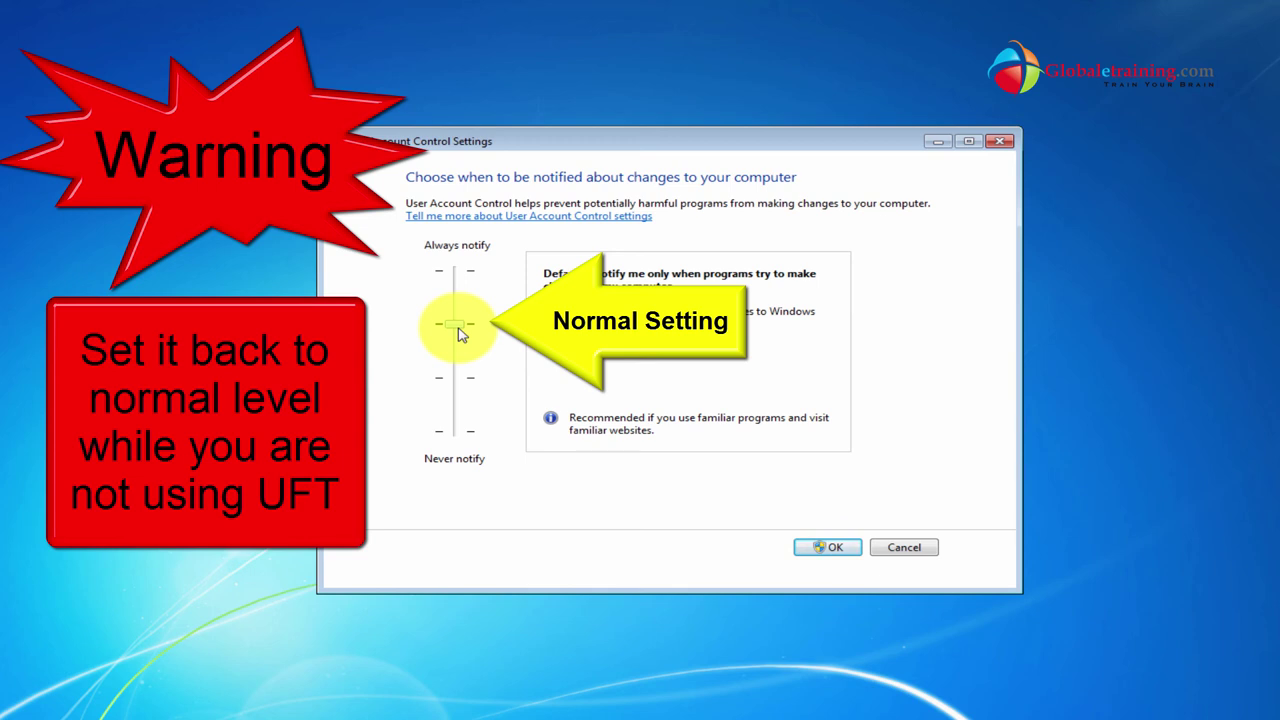
drag(460, 330, 460, 440)
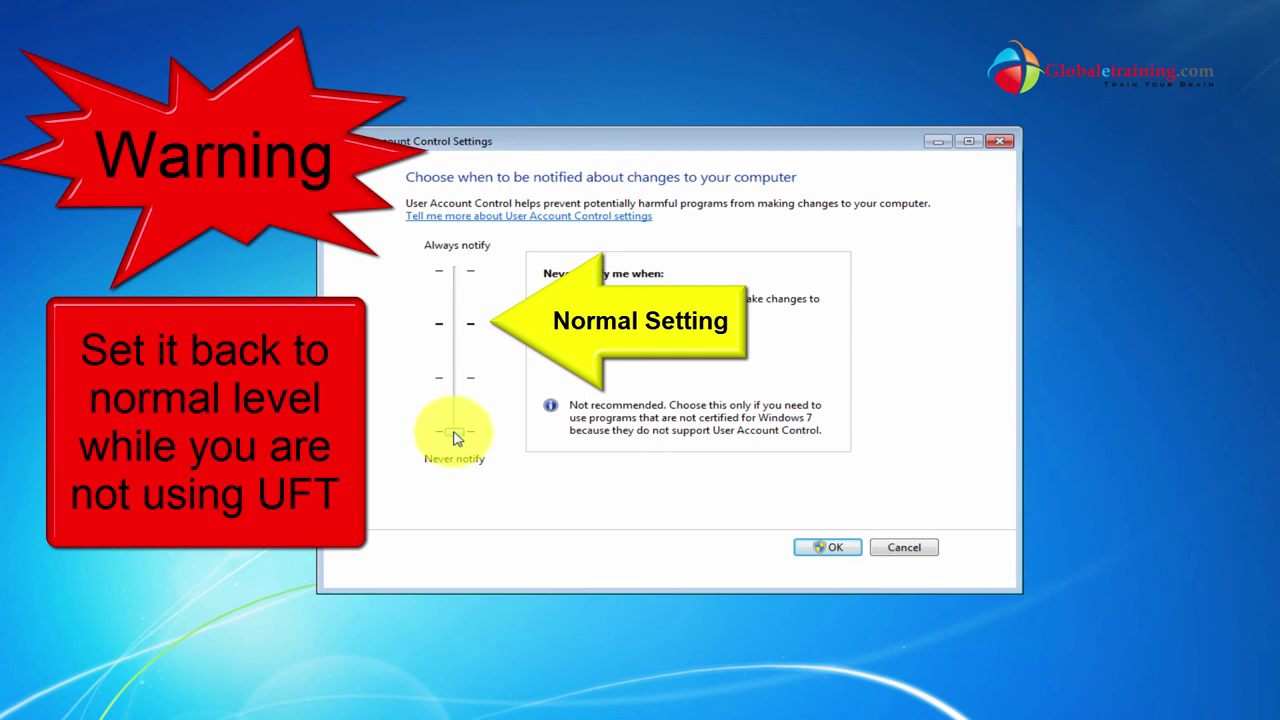
drag(455, 437, 451, 337)
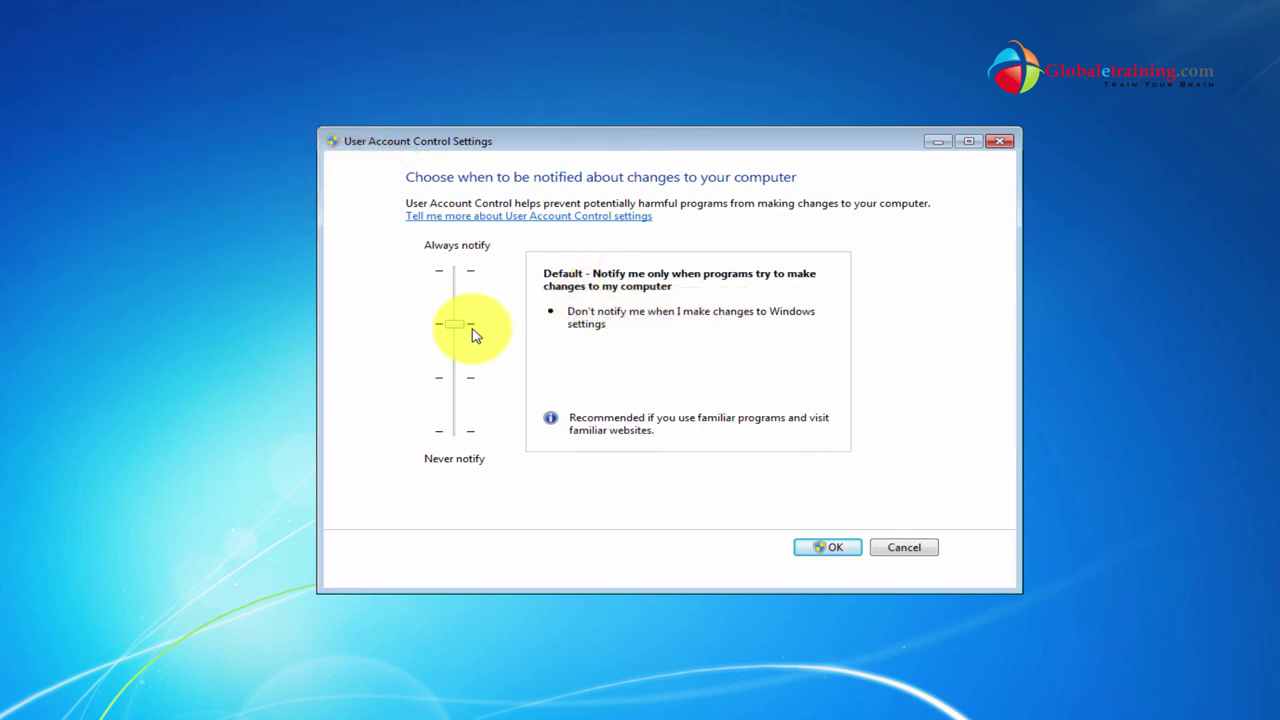
drag(522, 147, 421, 148)
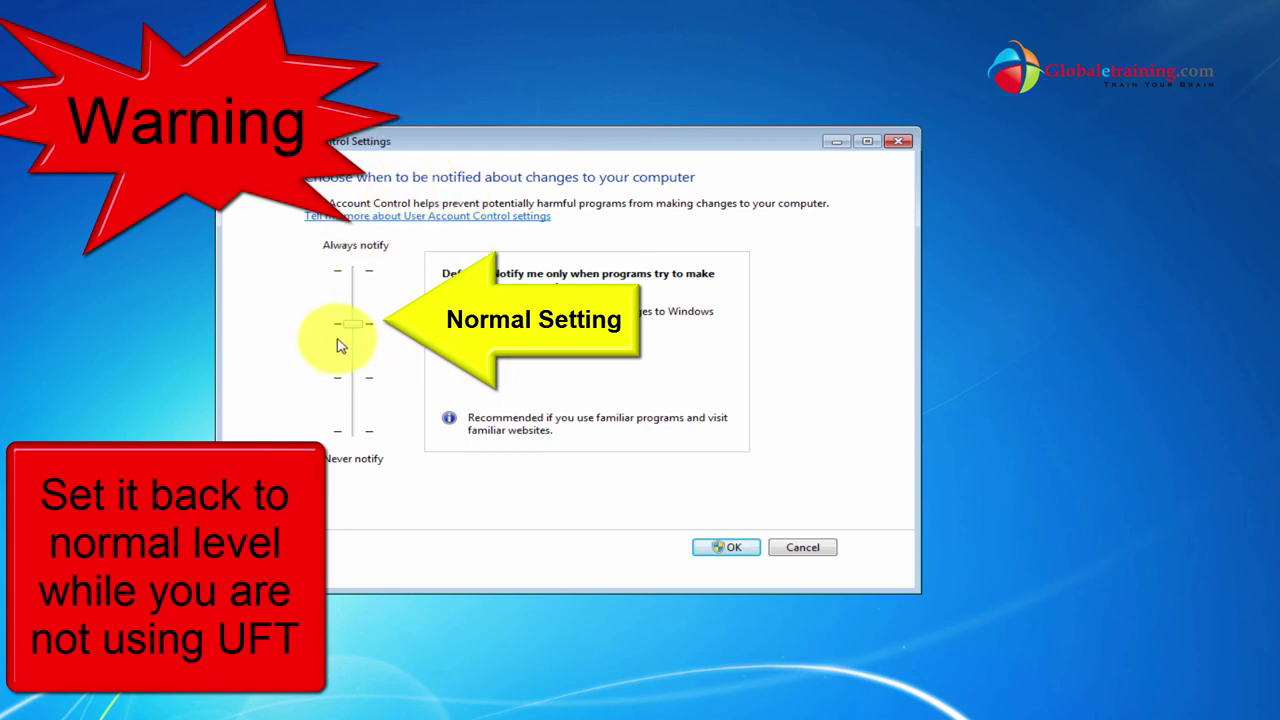
drag(352, 325, 356, 434)
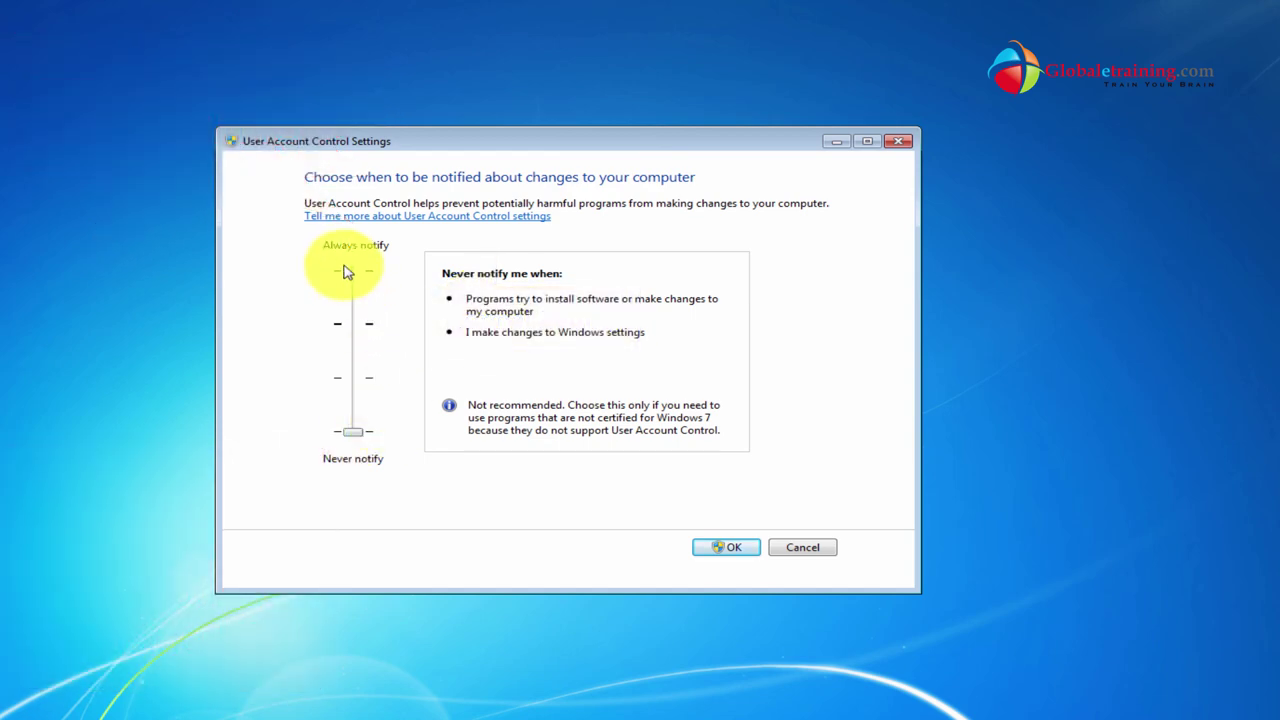
click(802, 547)
right_click(720, 714)
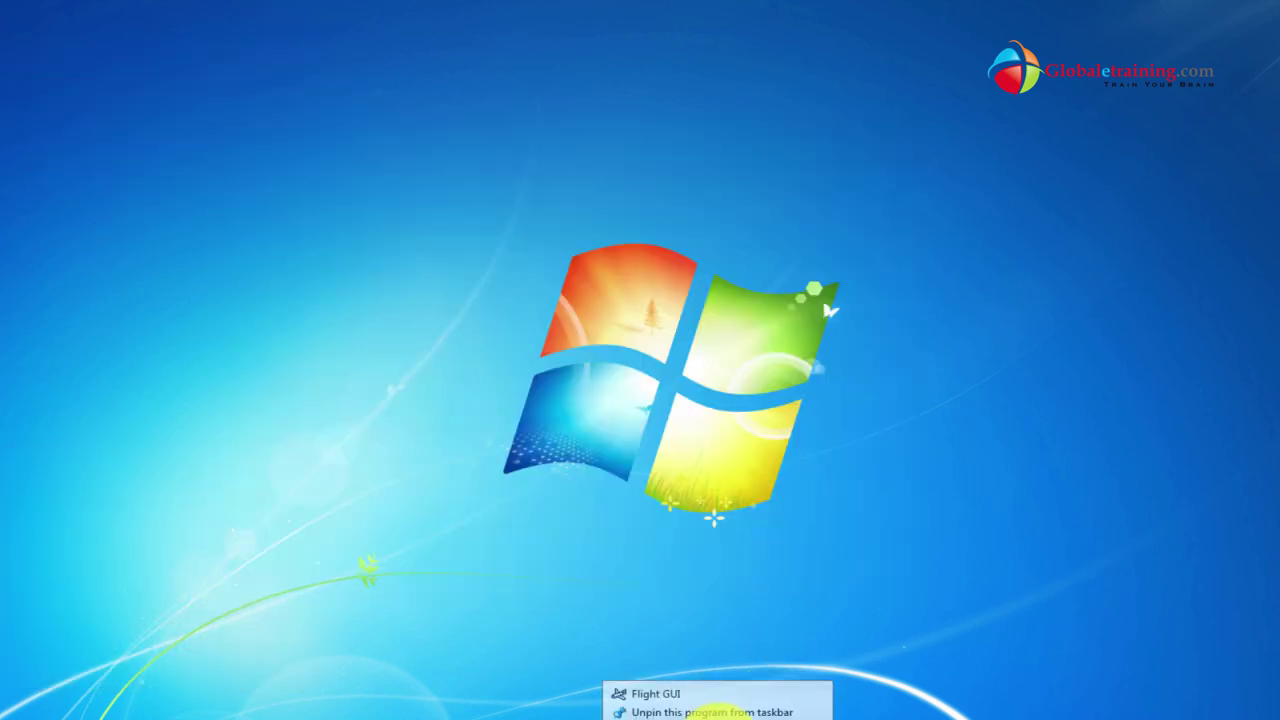
right_click(650, 697)
click(712, 677)
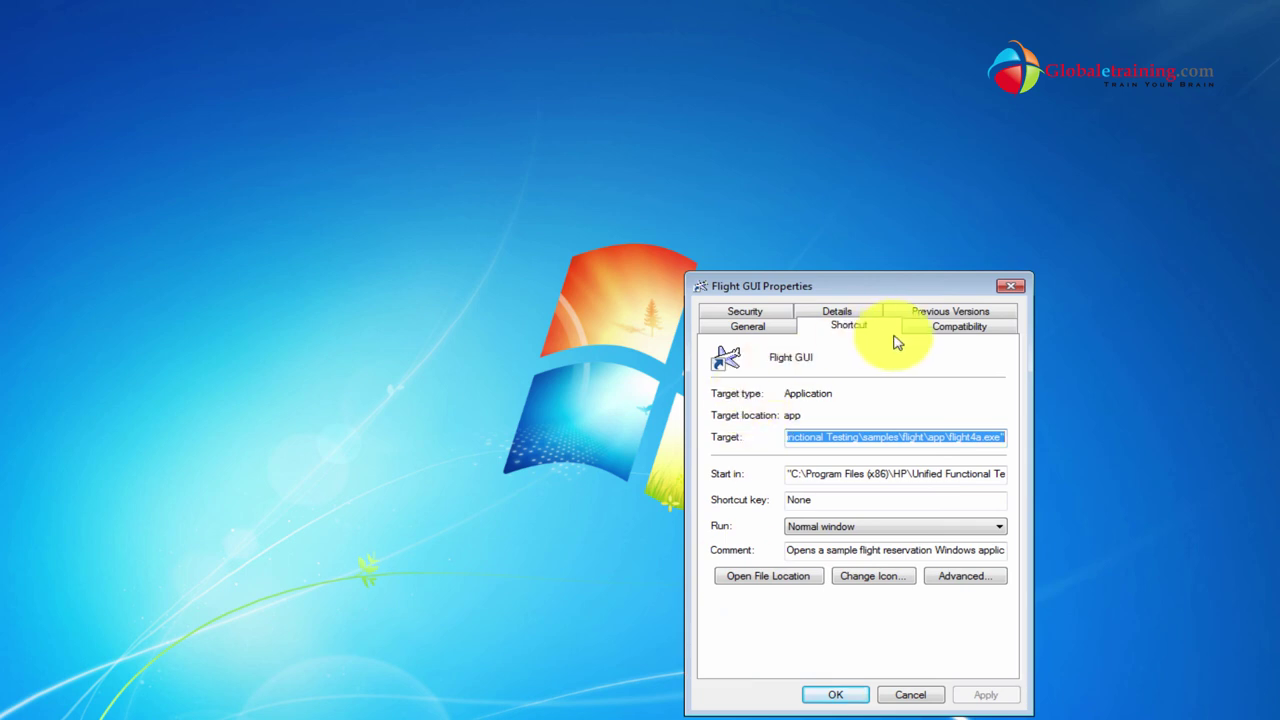
click(957, 327)
click(741, 428)
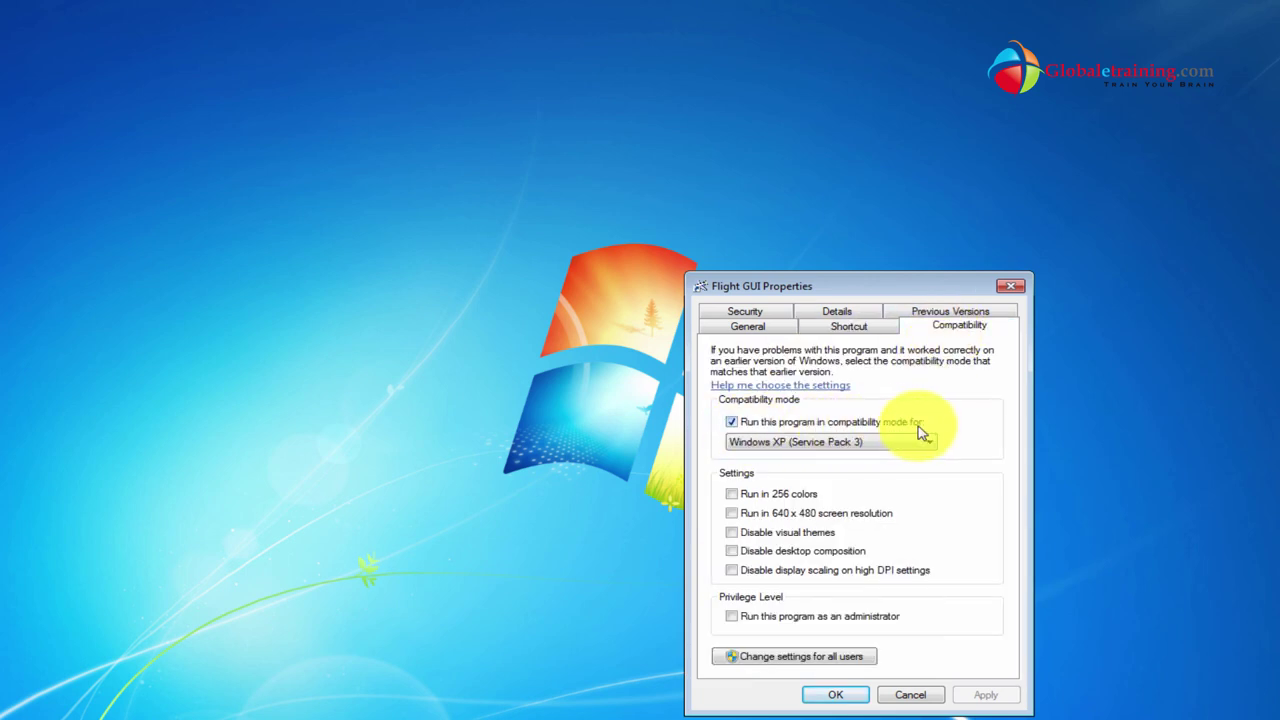
click(910, 695)
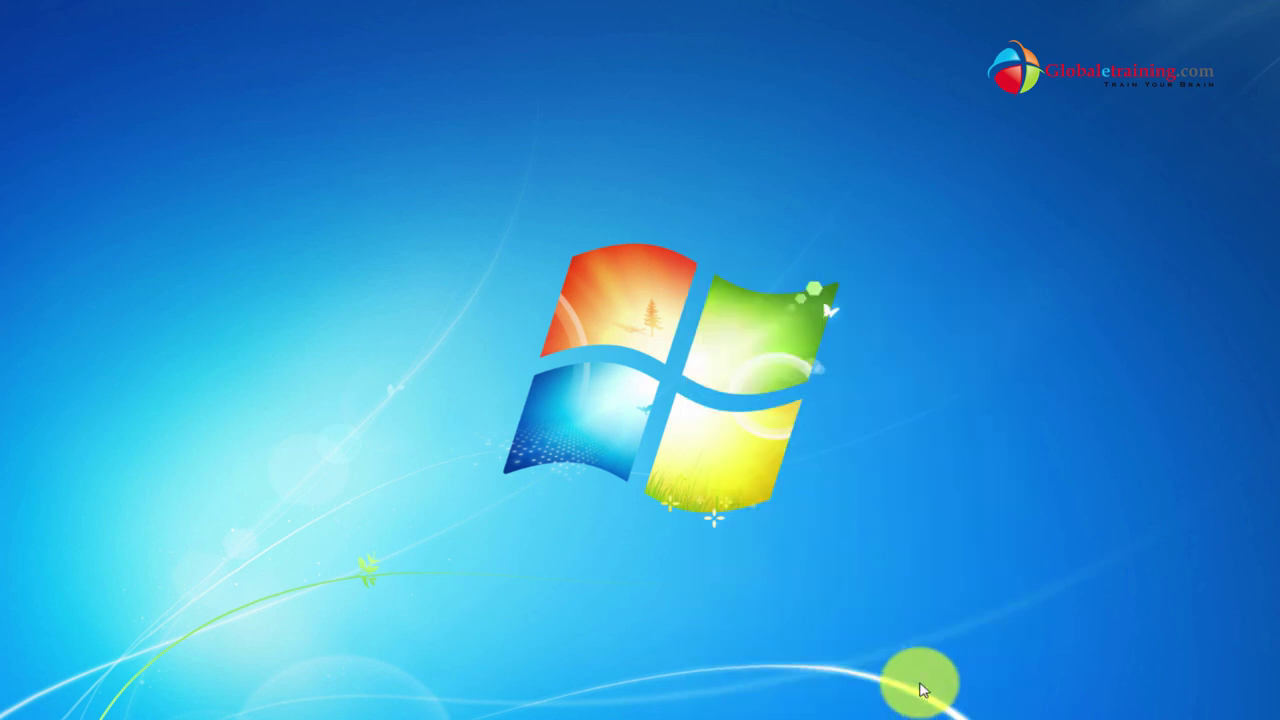
Reopen UAC settings via 'uac', move the slider to Default, apply with OK, and close.
click(25, 712)
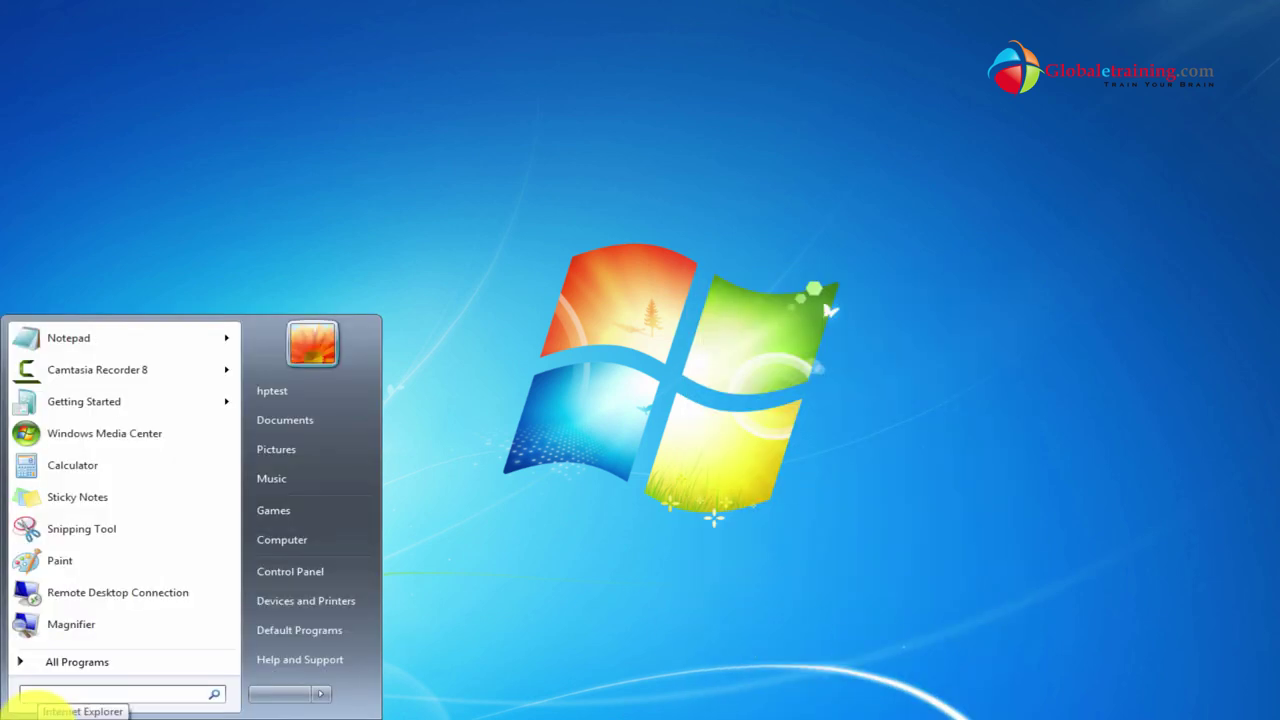
text(uac)
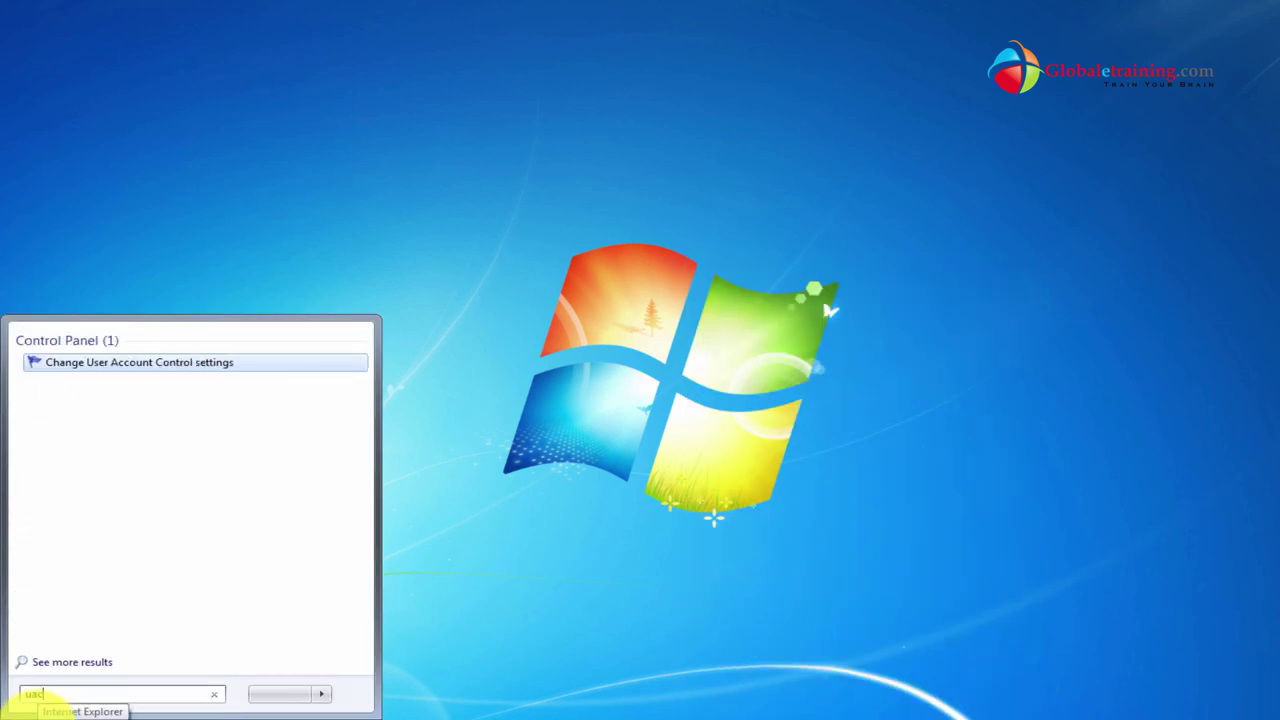
key(Return)
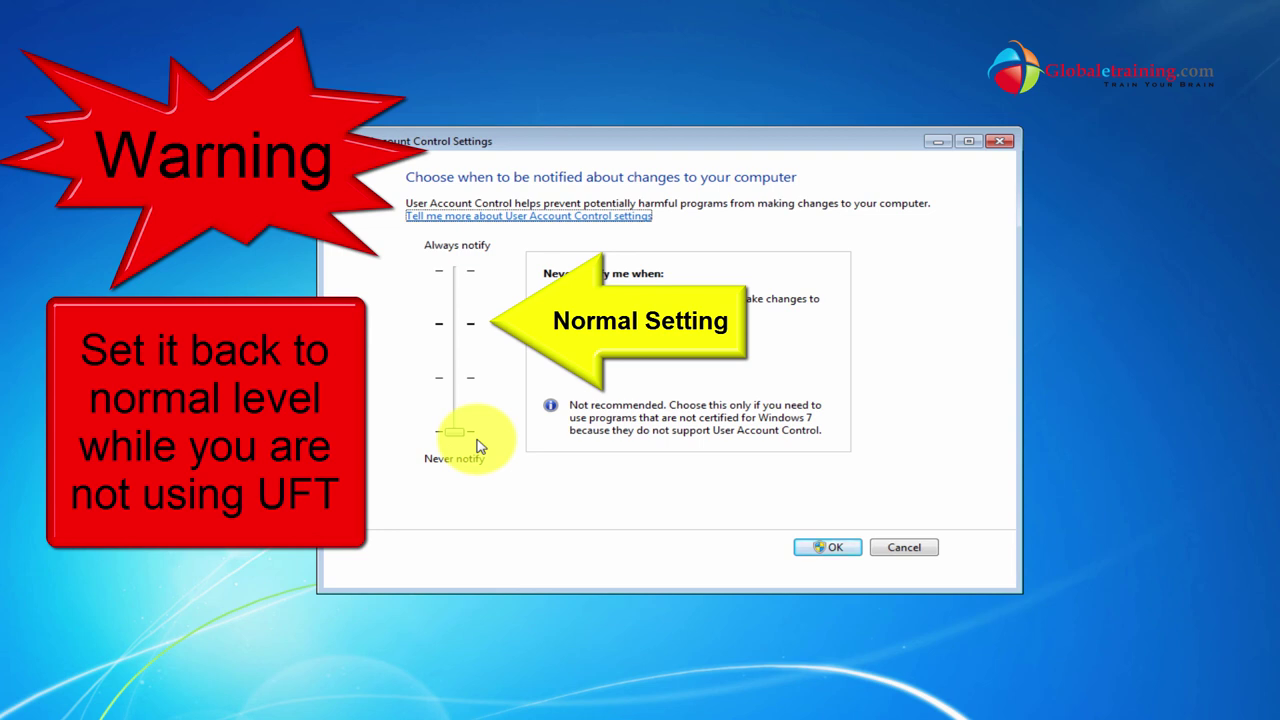
drag(460, 432, 462, 333)
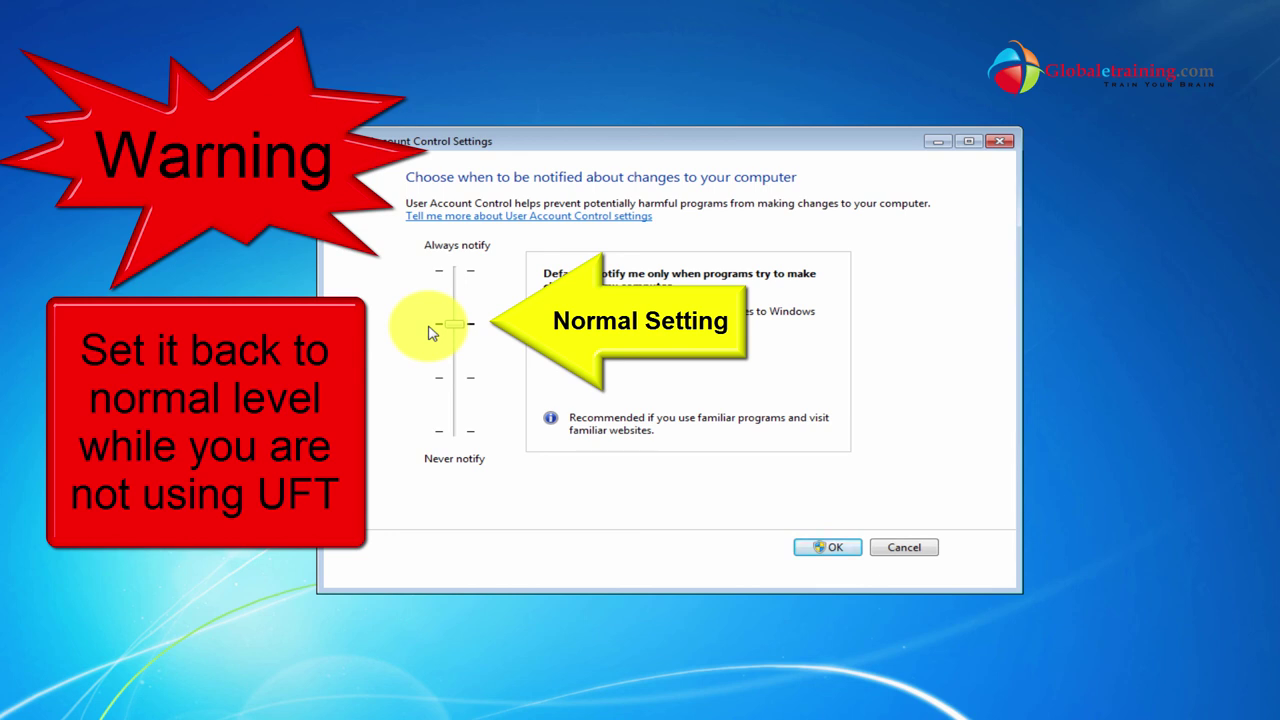
click(826, 552)
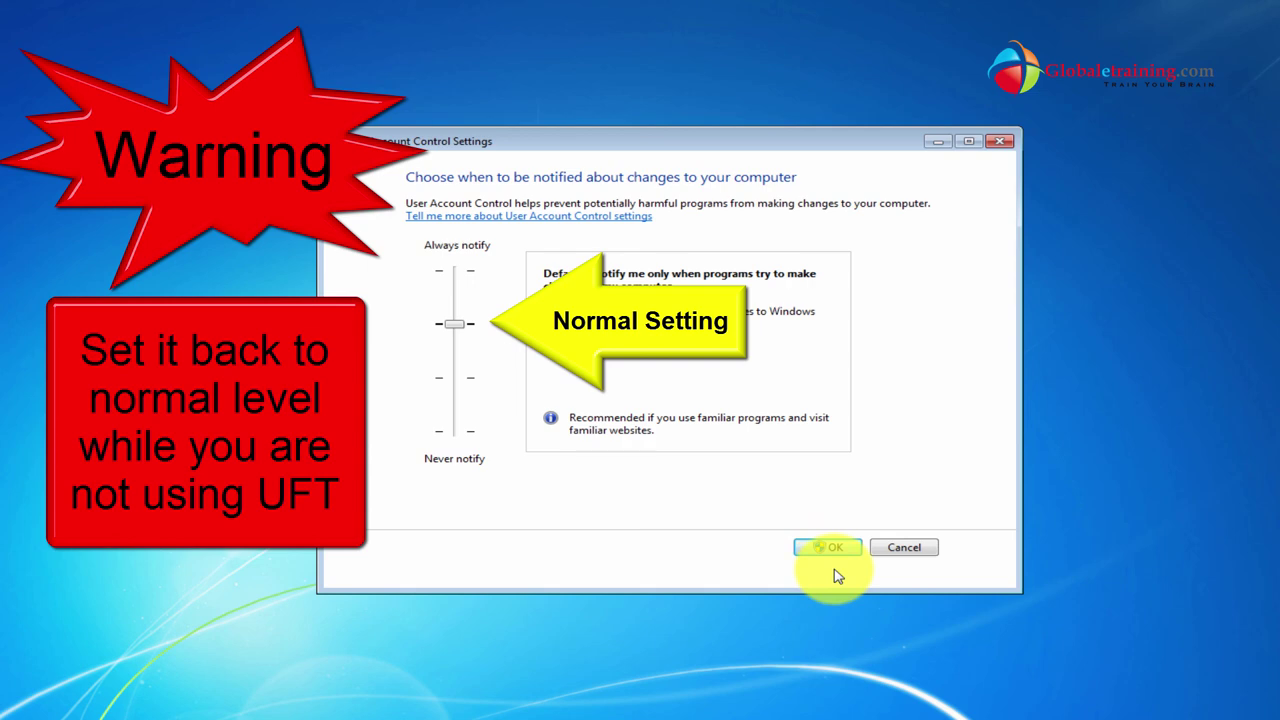
click(907, 553)
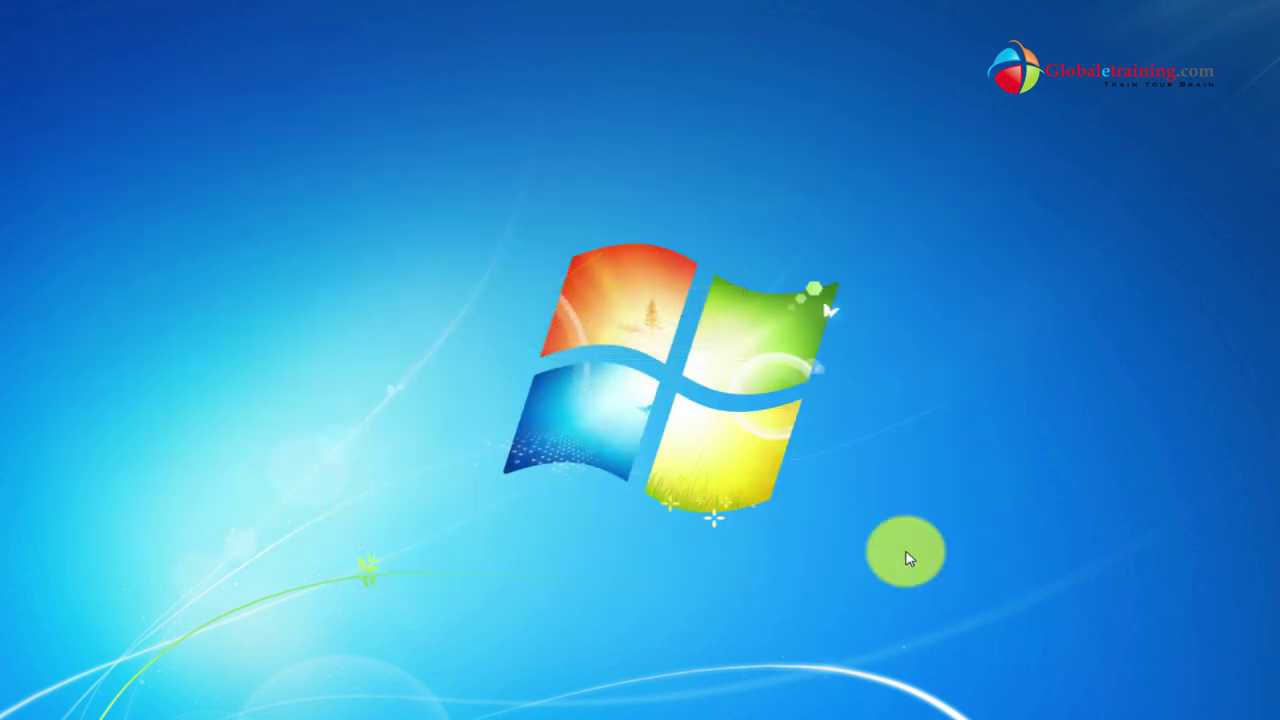